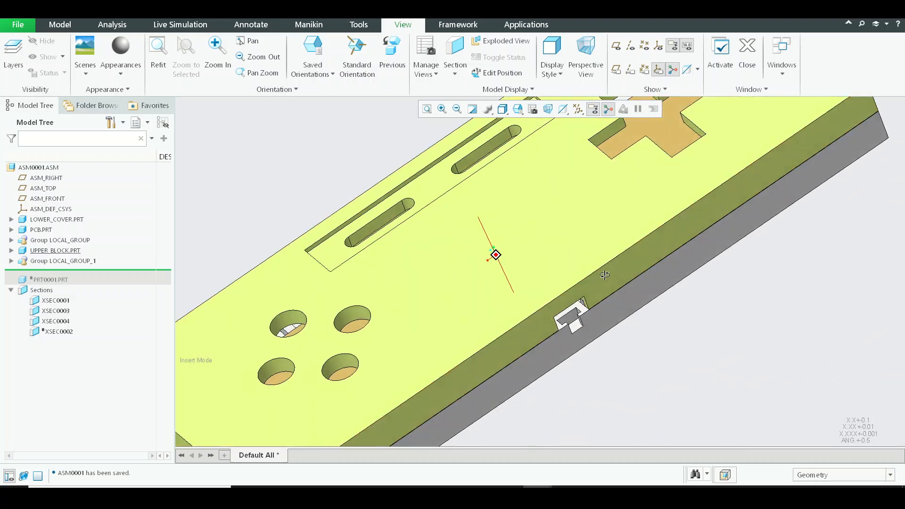
scroll(516, 306, "up", 3)
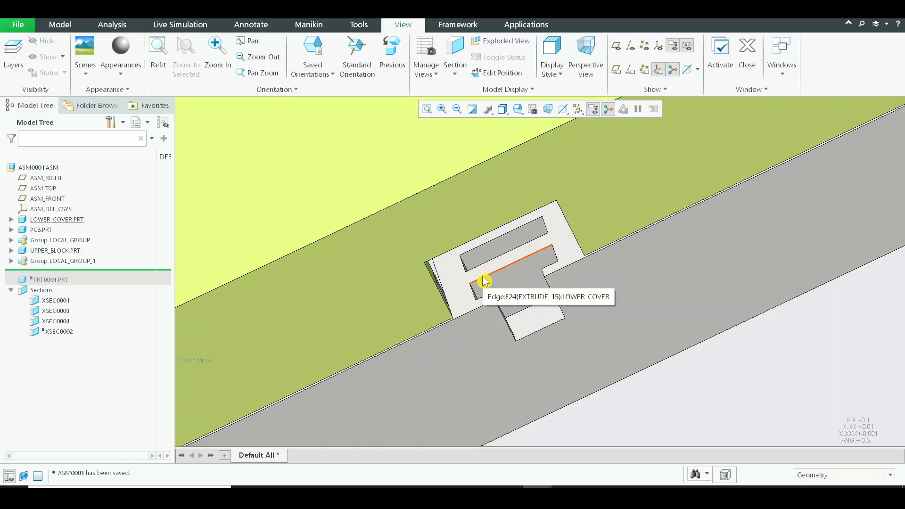
Examine the cable opening where the lower cover and upper block meet along the side of the enclosure.
scroll(475, 262, "down", 8)
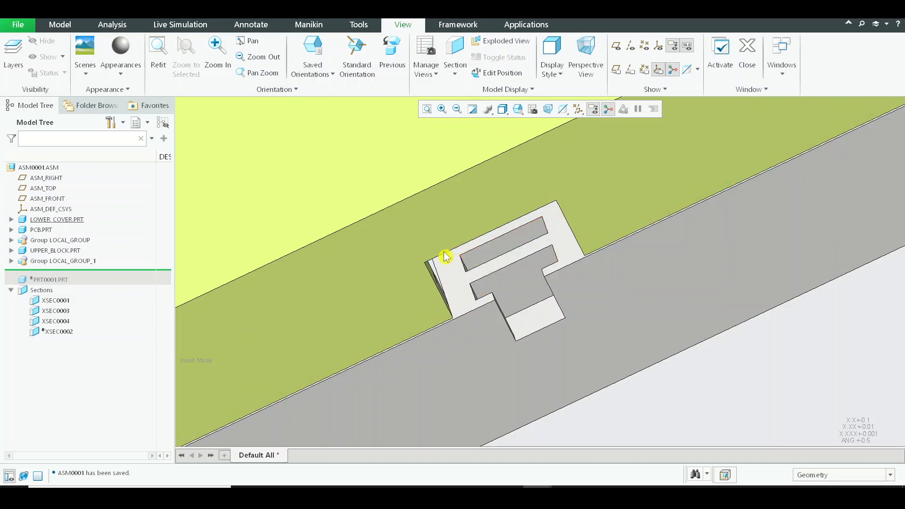
mouse_move(424, 245)
middle_mouse_down()
mouse_move(466, 213)
mouse_move(448, 194)
mouse_move(403, 215)
middle_mouse_up()
scroll(391, 218, "down", 5)
scroll(444, 223, "down", 3)
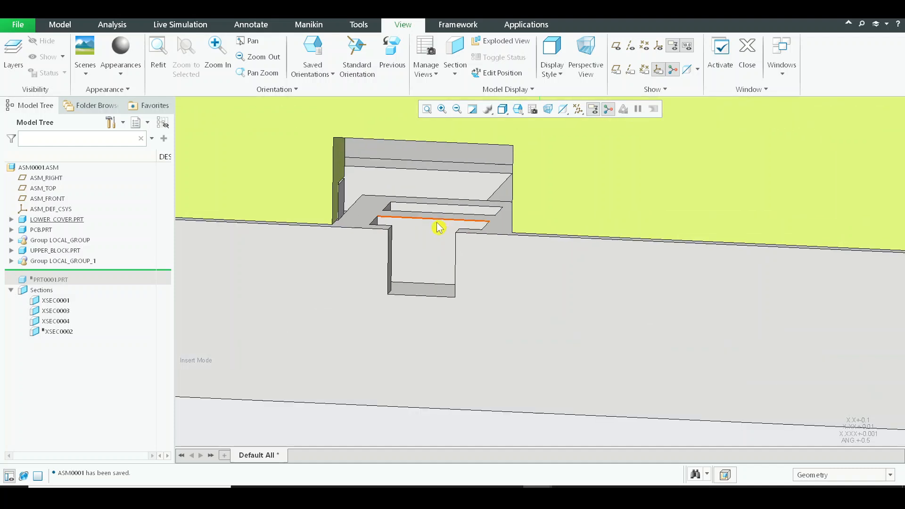
scroll(434, 231, "up", 4)
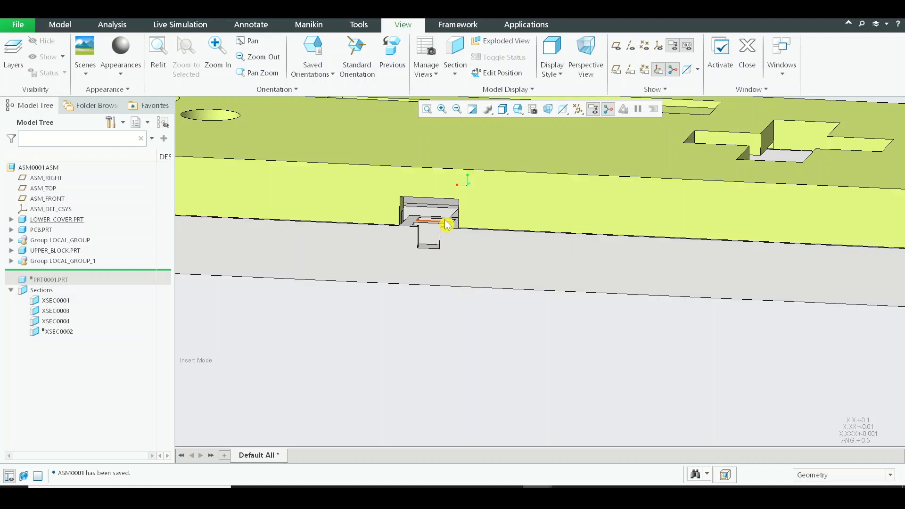
scroll(424, 225, "down", 2)
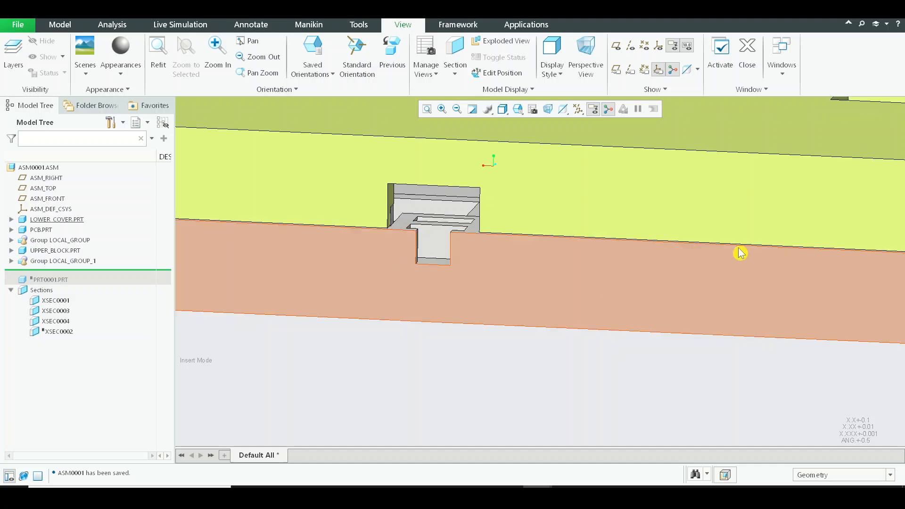
scroll(572, 250, "up", 3)
scroll(572, 250, "down", 6)
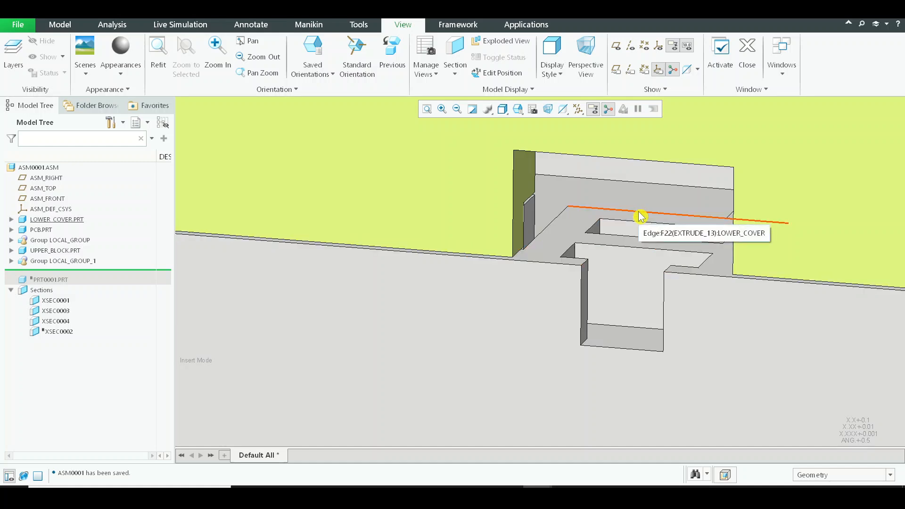
Measure the distance between the back edge of the lower cover's slotted ledge and the cover's outer side face.
left_click(641, 217)
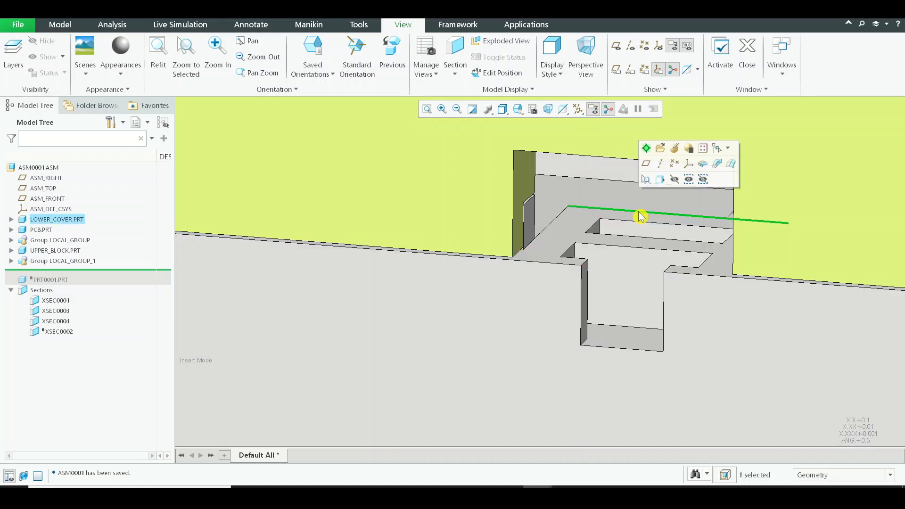
left_click(569, 278, "ctrl")
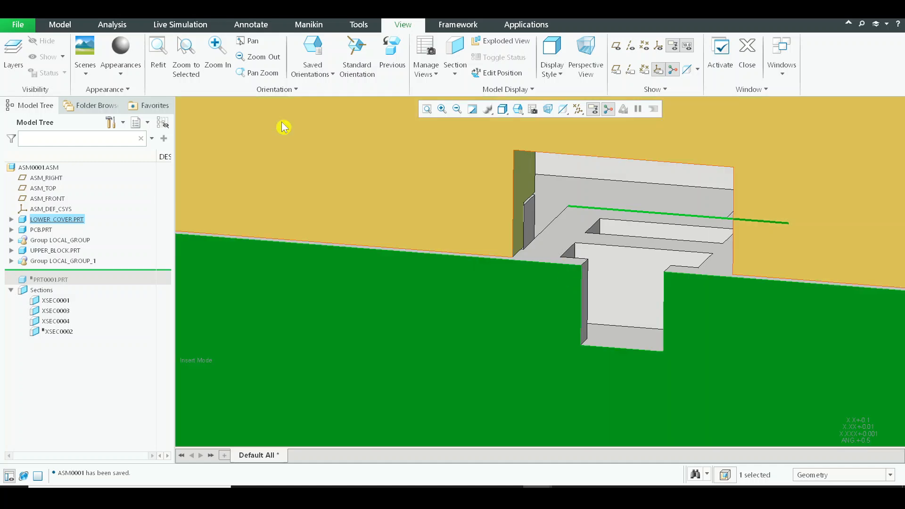
left_click(115, 26)
left_click(332, 78)
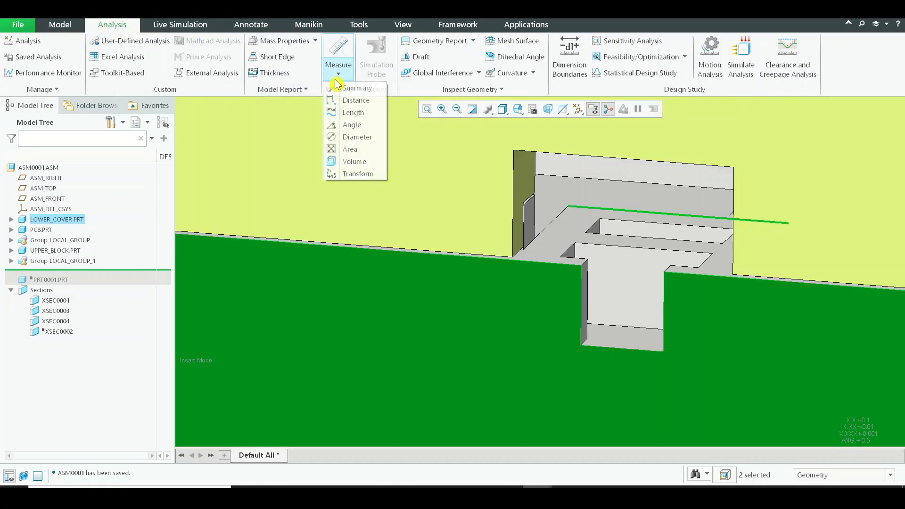
left_click(361, 100)
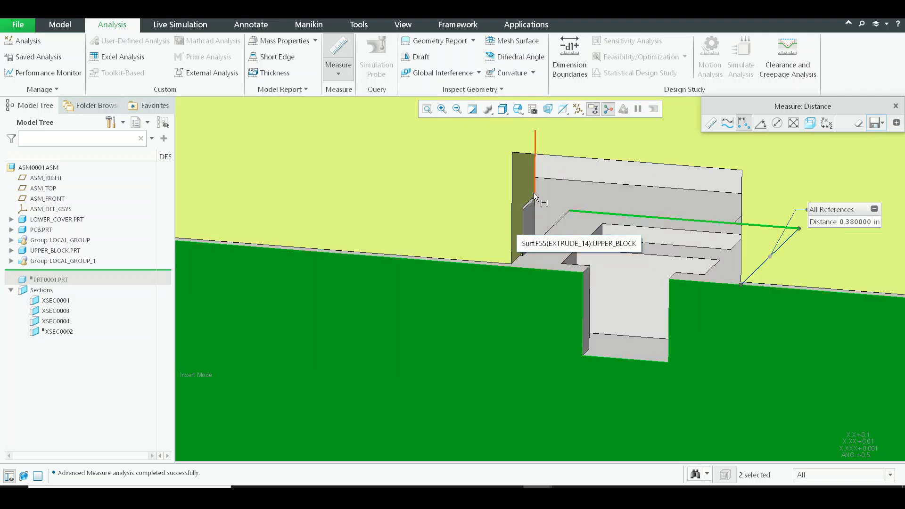
Measure the width of the cable opening between the two side faces of the upper block's cutout.
left_click(534, 193)
scroll(552, 203, "down", 3)
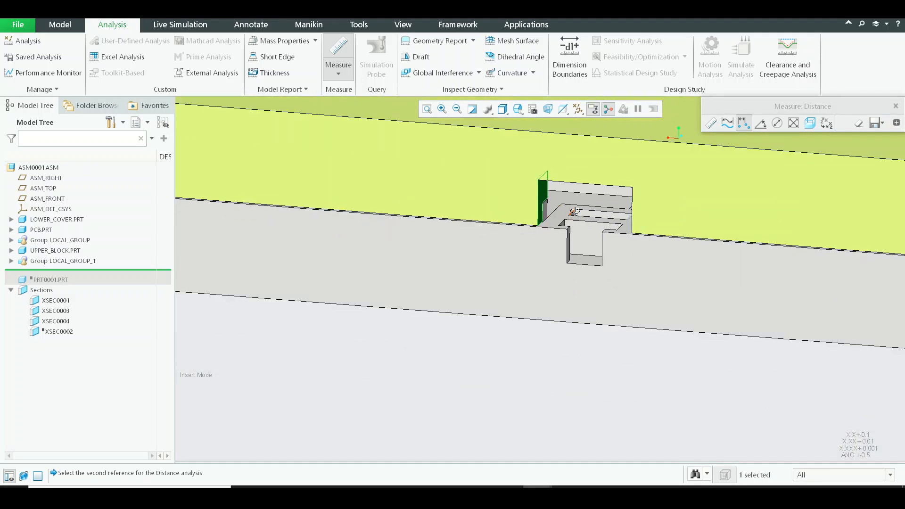
scroll(728, 210, "up", 5)
left_click(742, 186)
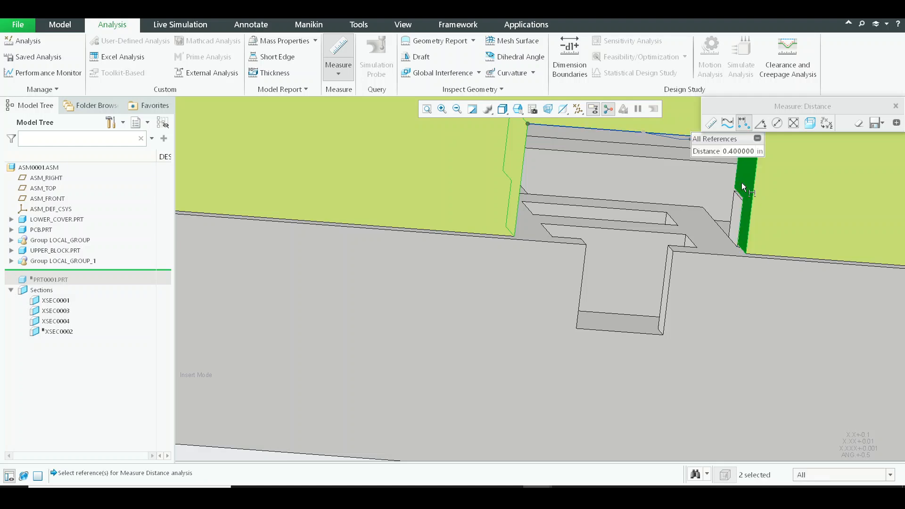
scroll(658, 197, "down", 5)
middle_click_drag(660, 197, 637, 203)
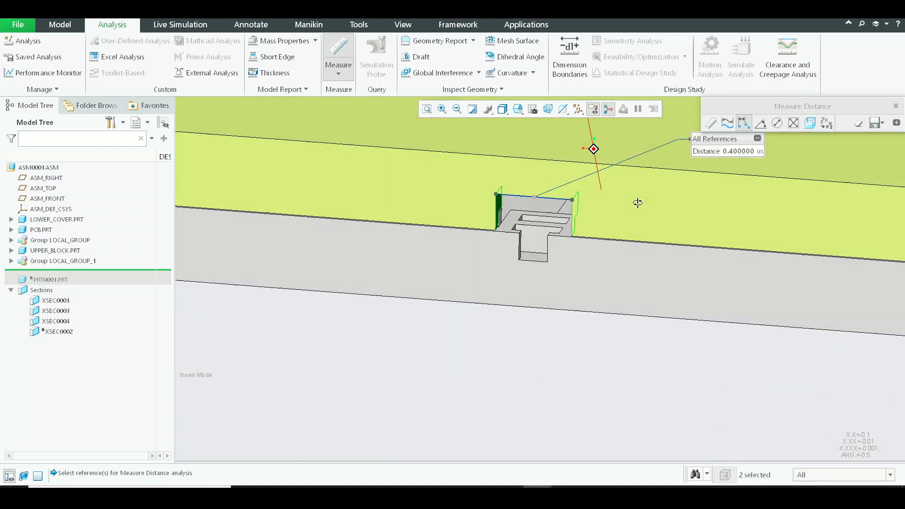
middle_click_drag(561, 229, 540, 241, "shift")
Measure the distance from the upper face of the opening to the bottom face of the lower cover's notch.
left_click(331, 80)
left_click(346, 101)
scroll(615, 151, "down", 1)
scroll(558, 161, "up", 5)
left_click(541, 153)
scroll(541, 153, "down", 5)
scroll(540, 151, "down", 3)
scroll(549, 334, "up", 5)
left_click(545, 286)
scroll(534, 307, "up", 2)
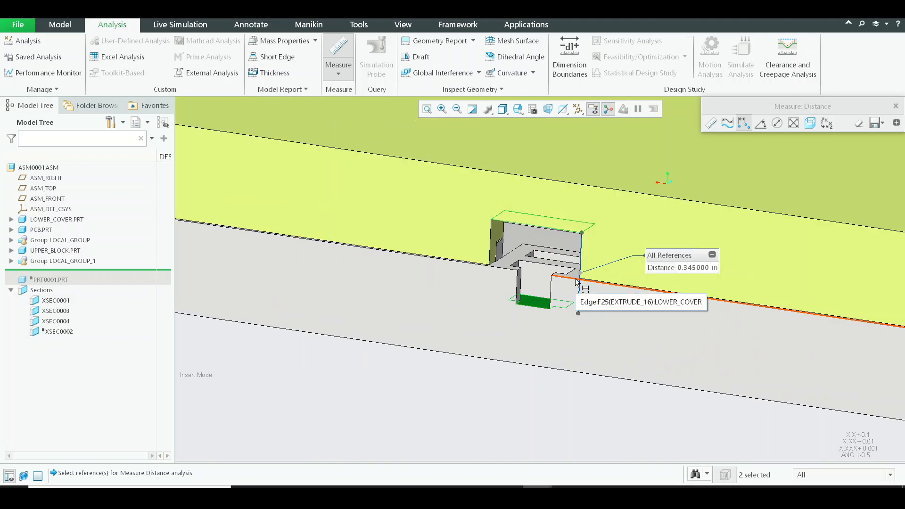
middle_click_drag(584, 266, 594, 256)
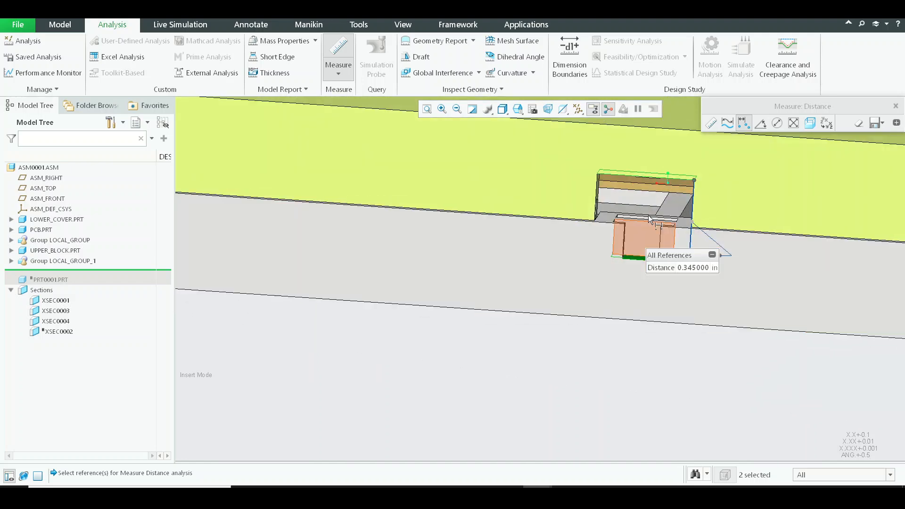
middle_click_drag(566, 213, 478, 239, "shift")
Measure the distance from the upper face of the opening to the lower cover's slotted ledge, then close the measurement.
left_click(337, 78)
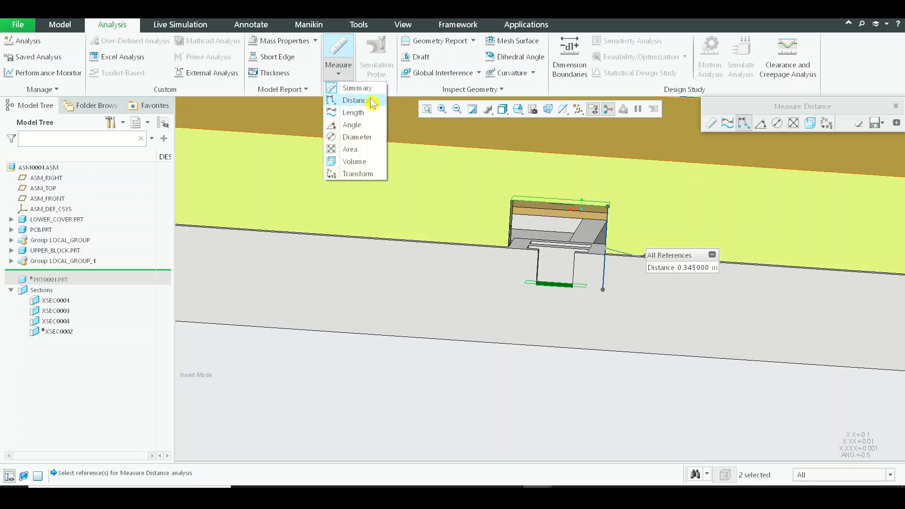
left_click(373, 100)
middle_click_drag(565, 269, 571, 226)
middle_click_drag(564, 354, 562, 400, "shift")
middle_click_drag(493, 155, 506, 281, "shift")
scroll(505, 271, "down", 5)
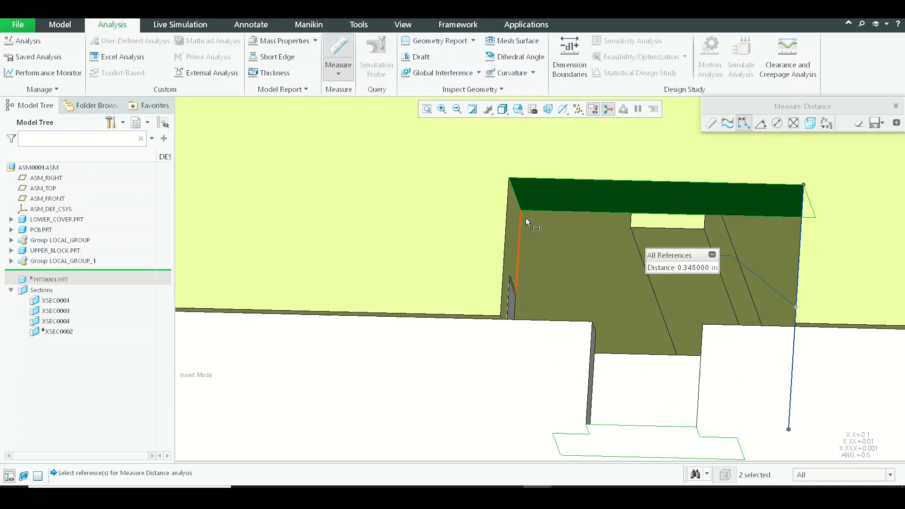
left_click(549, 195)
scroll(548, 198, "up", 5)
middle_click_drag(548, 202, 540, 252)
middle_click_drag(541, 321, 575, 119, "shift")
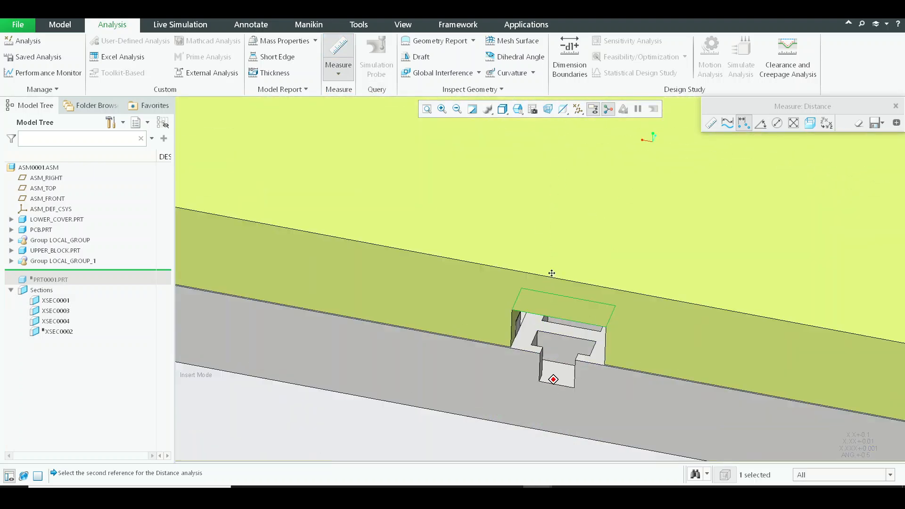
scroll(541, 205, "down", 3)
middle_click_drag(553, 379, 551, 261, "shift")
left_click(507, 225)
middle_click_drag(549, 302, 556, 254)
middle_click_drag(556, 253, 533, 412, "shift")
scroll(530, 264, "up", 1)
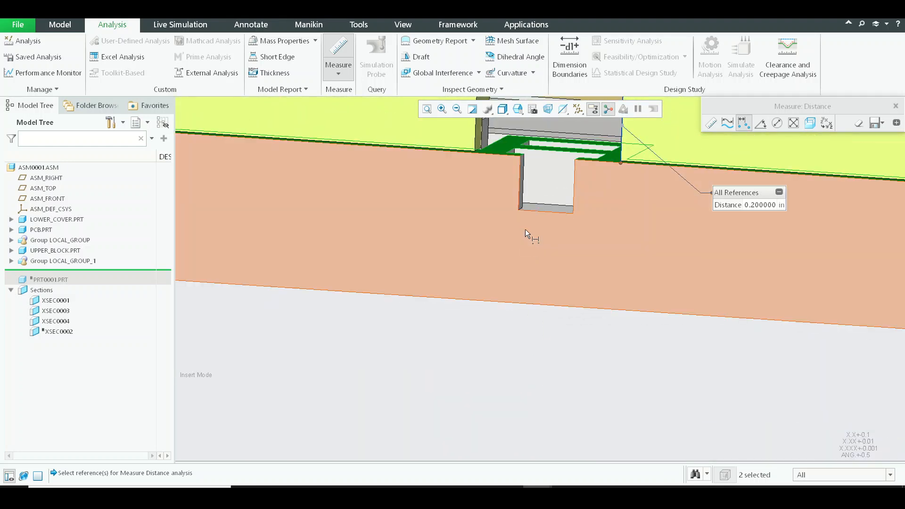
middle_click_drag(526, 229, 507, 310, "shift")
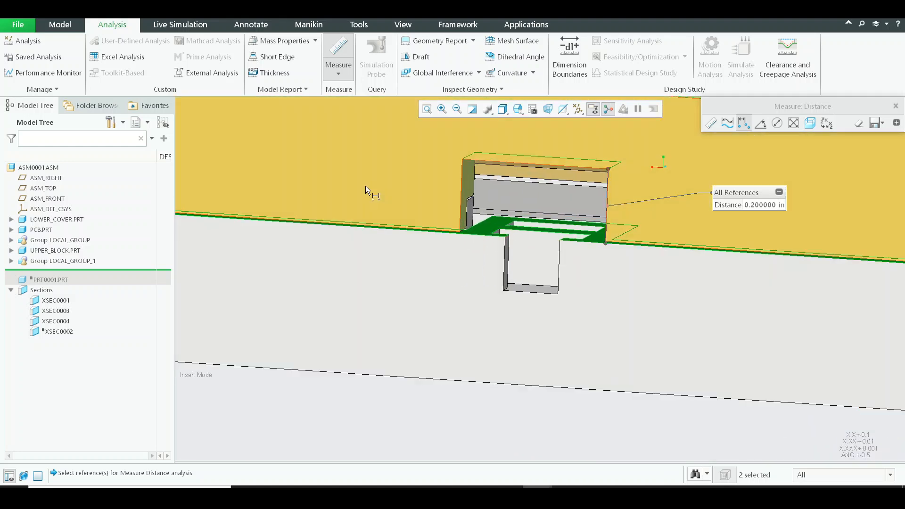
scroll(636, 212, "up", 3)
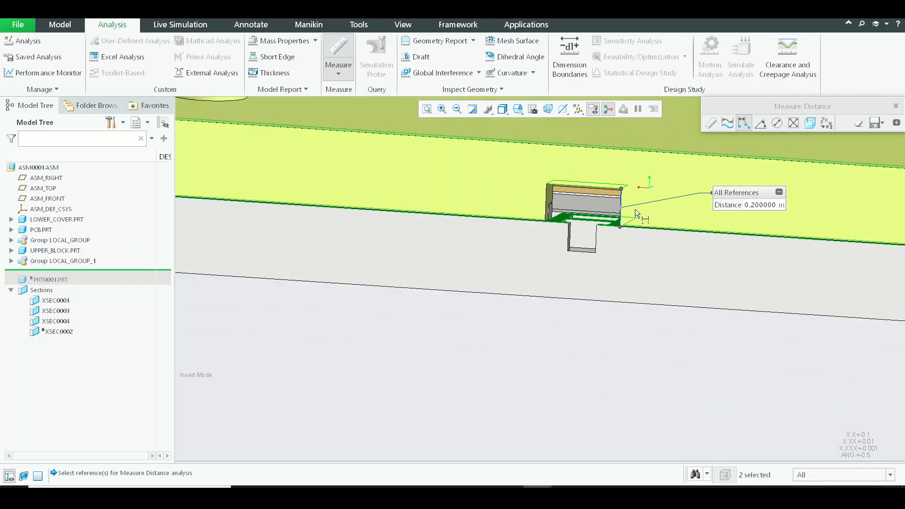
middle_click_drag(635, 210, 629, 223)
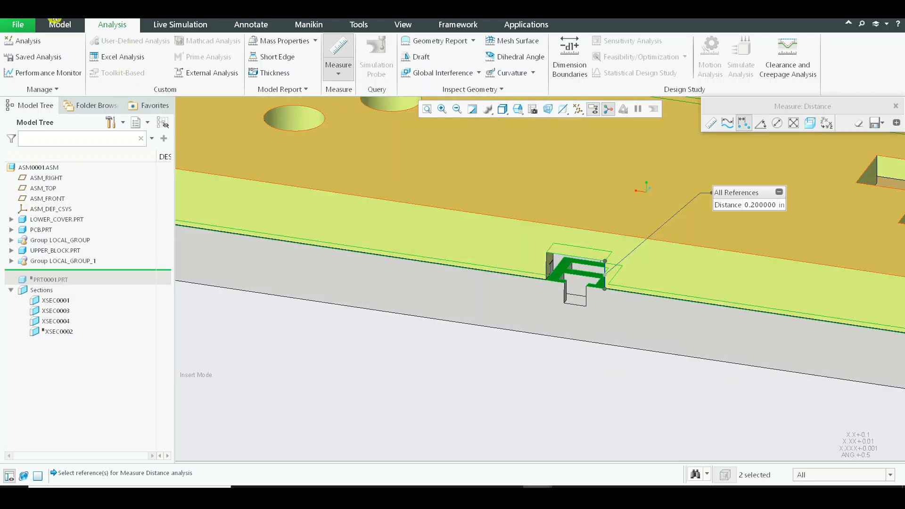
left_click(896, 106)
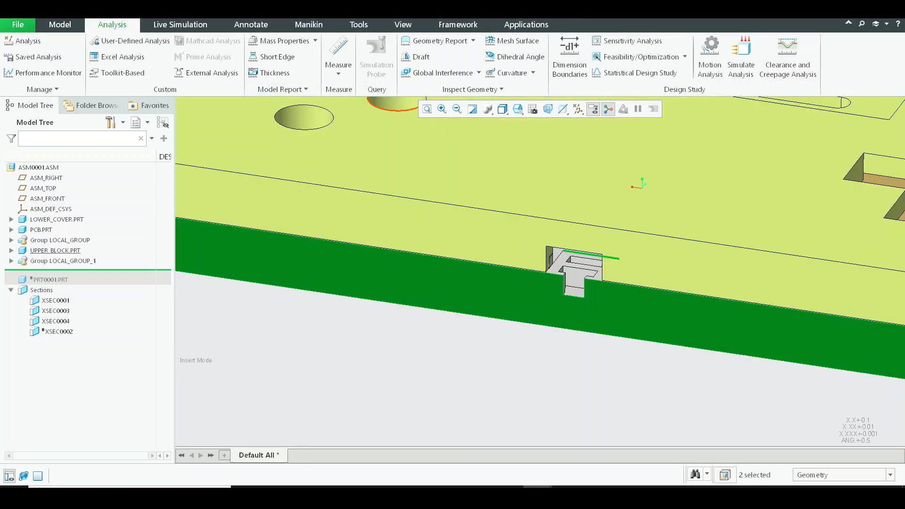
Create a new solid part named Cable_Gland using the default template.
key("ctrl+n")
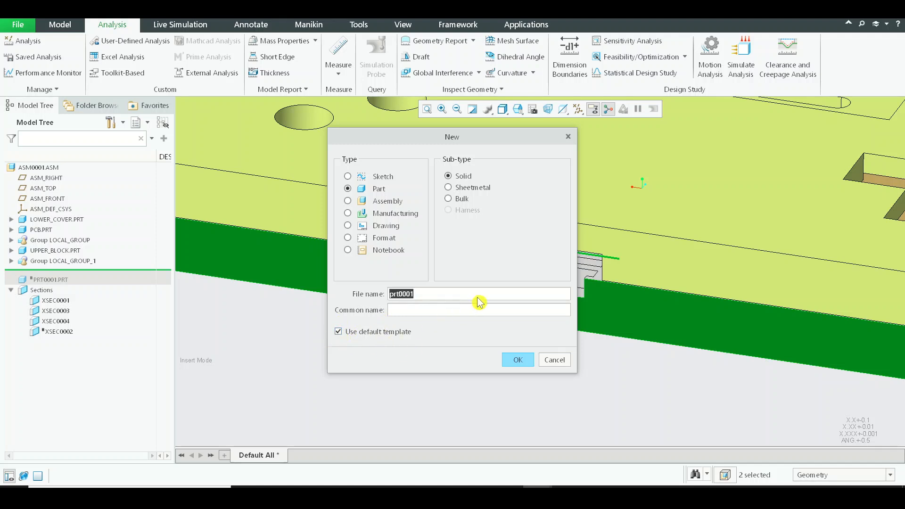
type("Cable_Gland")
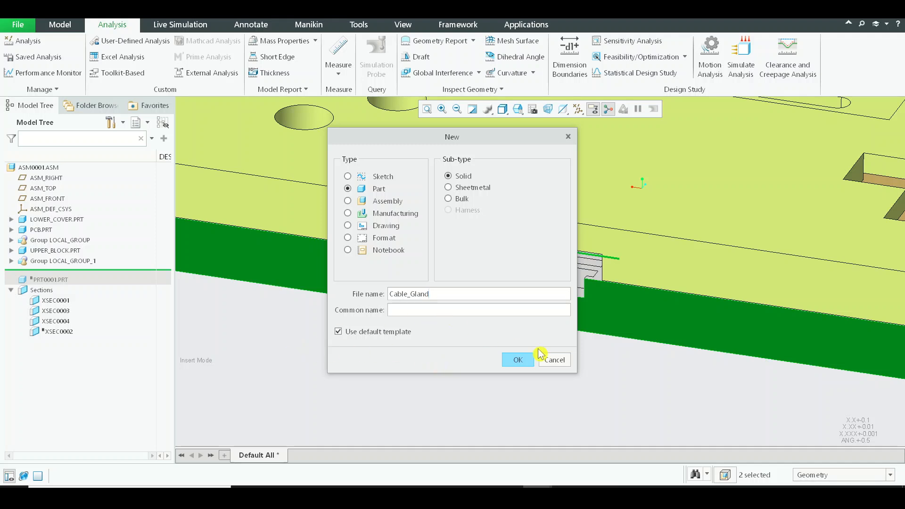
left_click(519, 364)
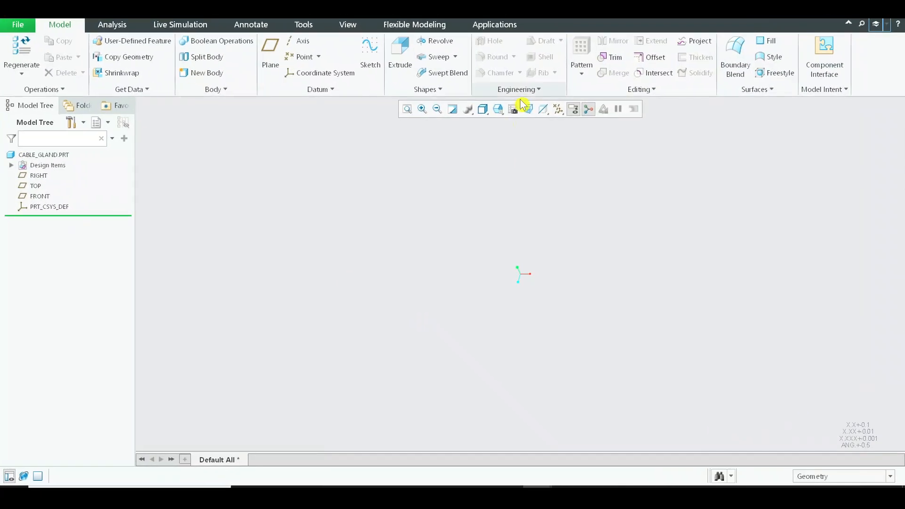
Start a solid Extrude with its sketch on the TOP plane.
left_click(400, 55)
left_click(559, 111)
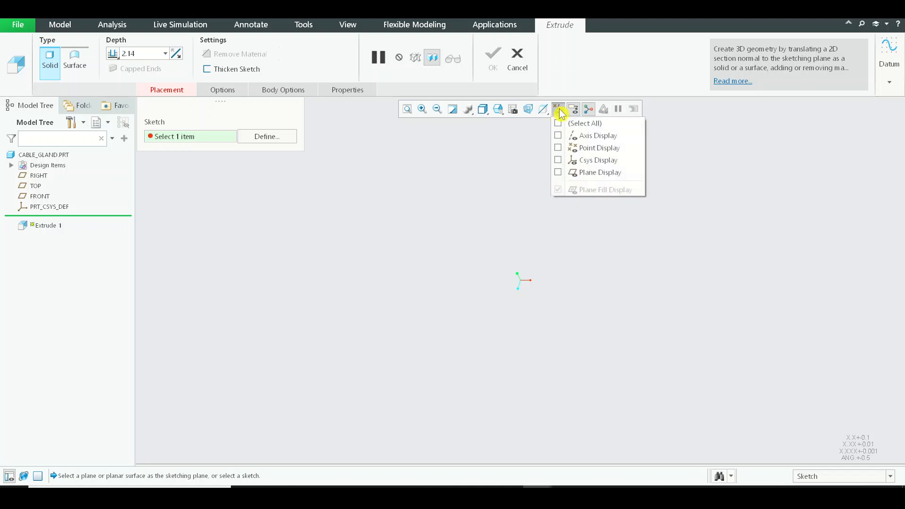
left_click(560, 110)
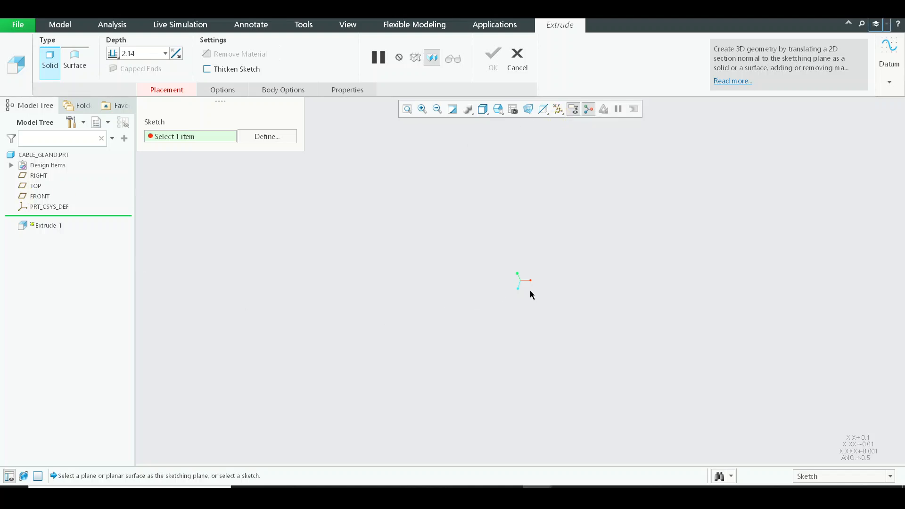
left_click(35, 186)
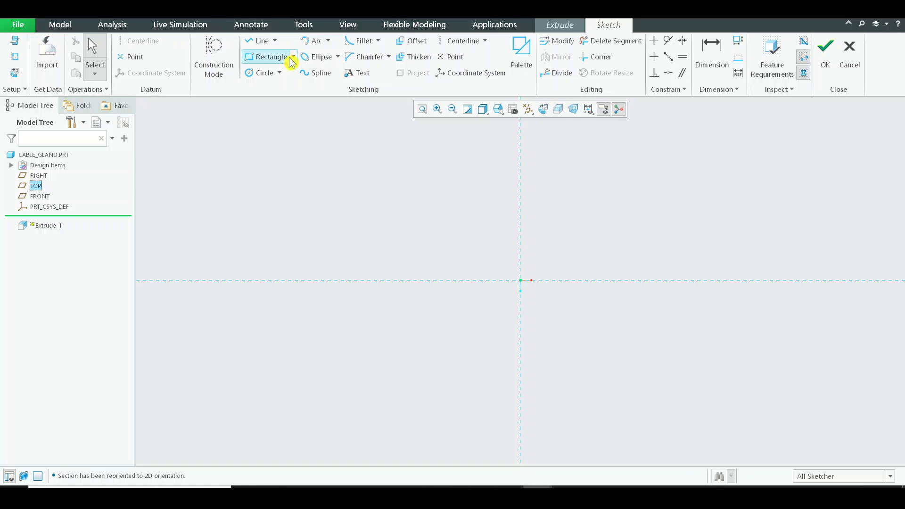
left_click(271, 57)
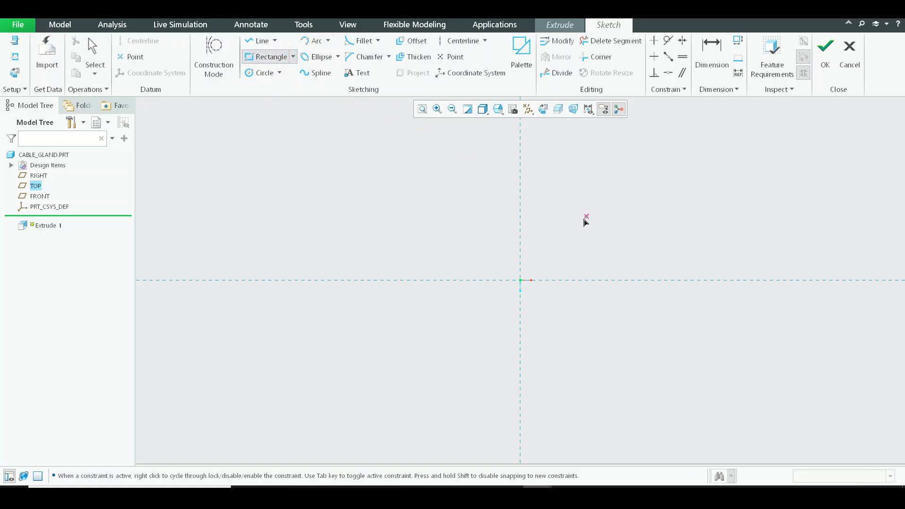
left_click(451, 43)
double_click(520, 250)
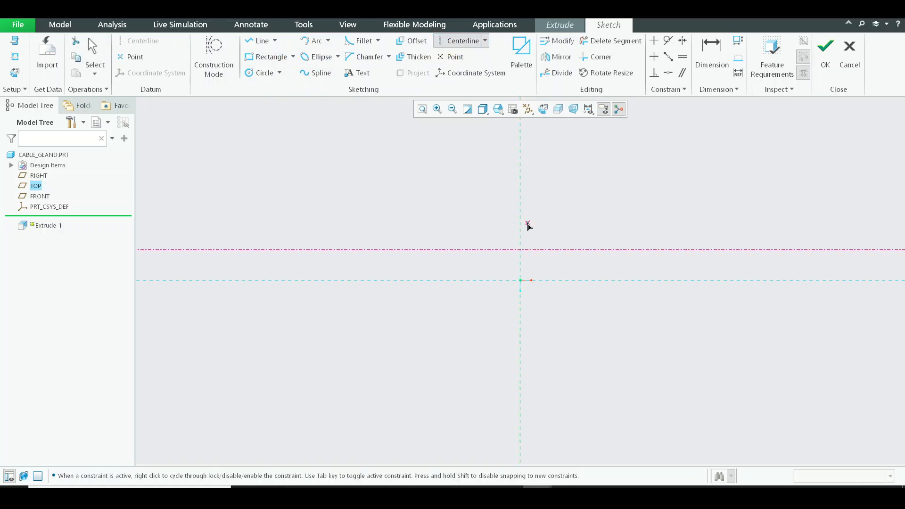
middle_click(523, 225)
key("Delete")
Add a vertical and a horizontal centerline through the sketch origin, along the reference lines.
left_click(471, 43)
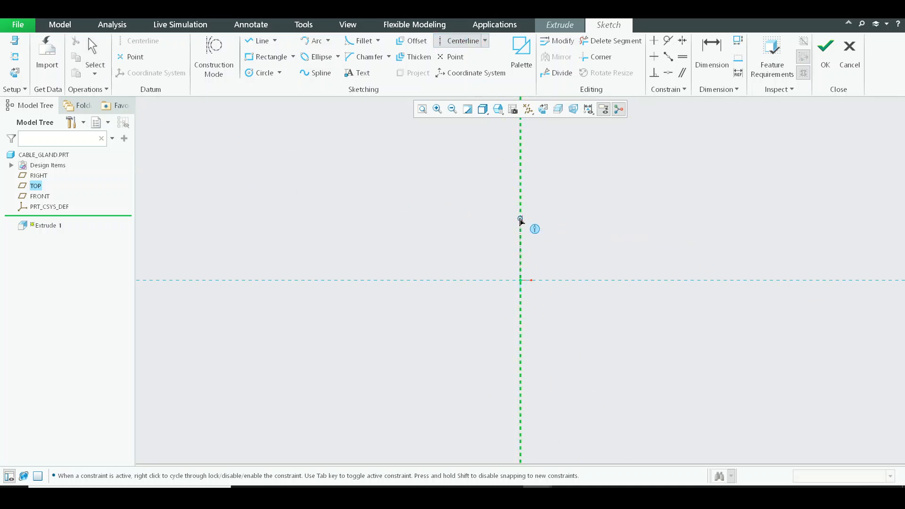
left_click(522, 189)
left_click(500, 281)
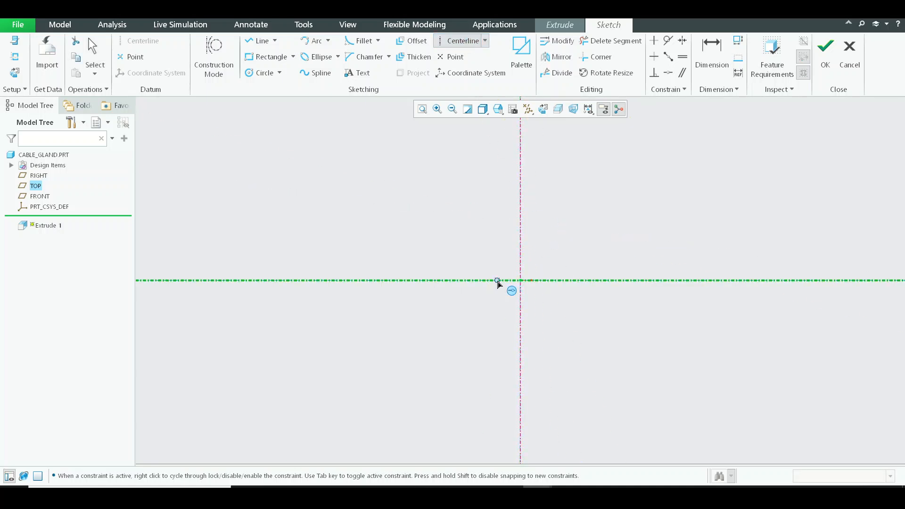
middle_click(499, 283)
Sketch a rectangle around the origin, about 98 wide and 138 high, symmetric about the vertical centerline.
left_click(268, 57)
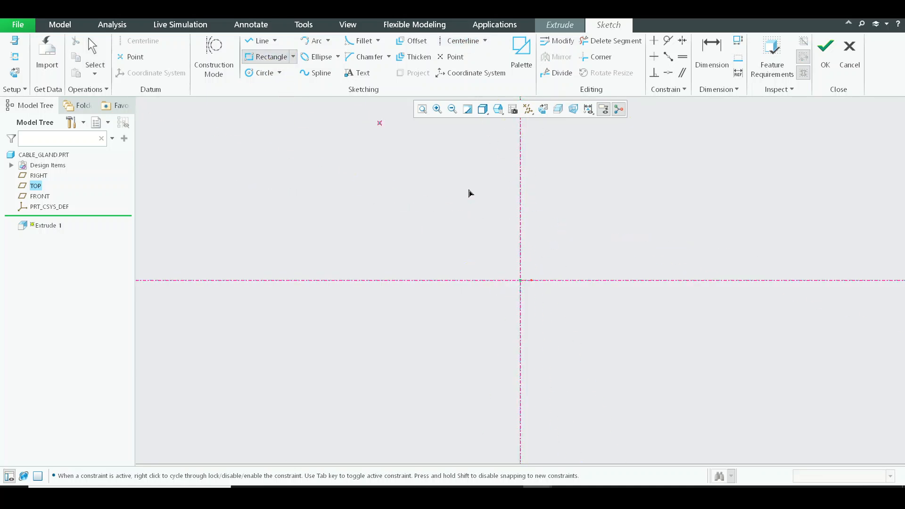
left_click(492, 254)
left_click(548, 334)
middle_click(608, 295)
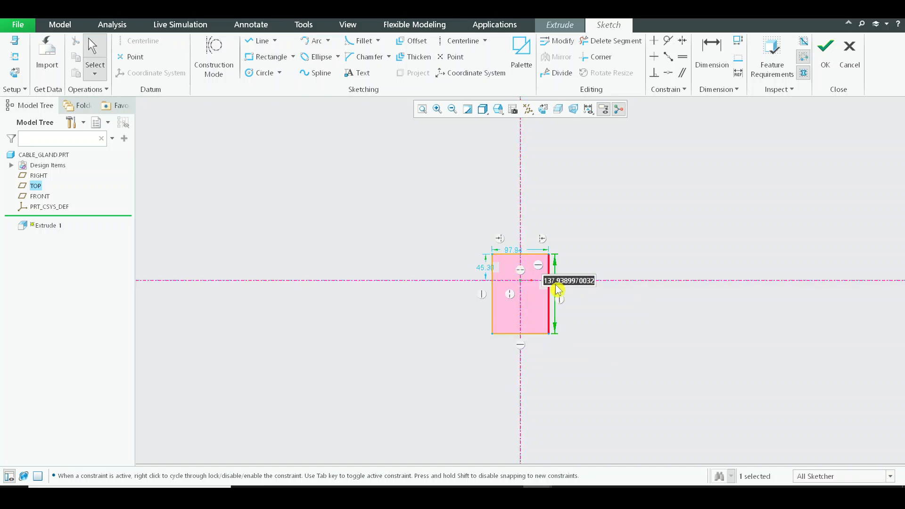
type("0")
key("Return")
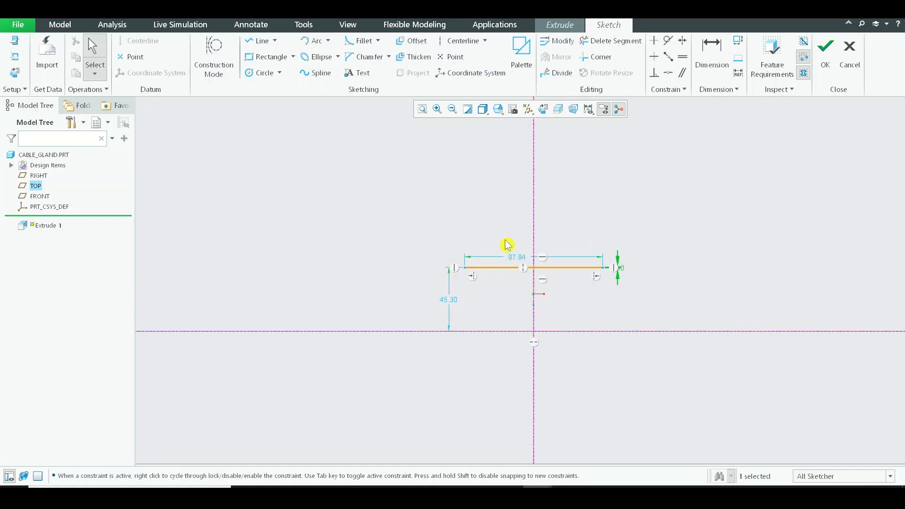
key("ctrl+z")
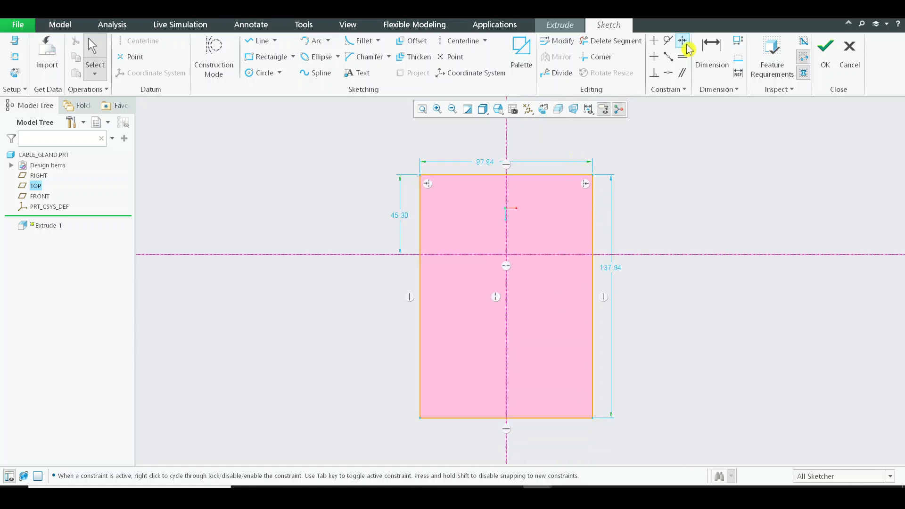
left_click(682, 40)
left_click(640, 255)
left_click(594, 176)
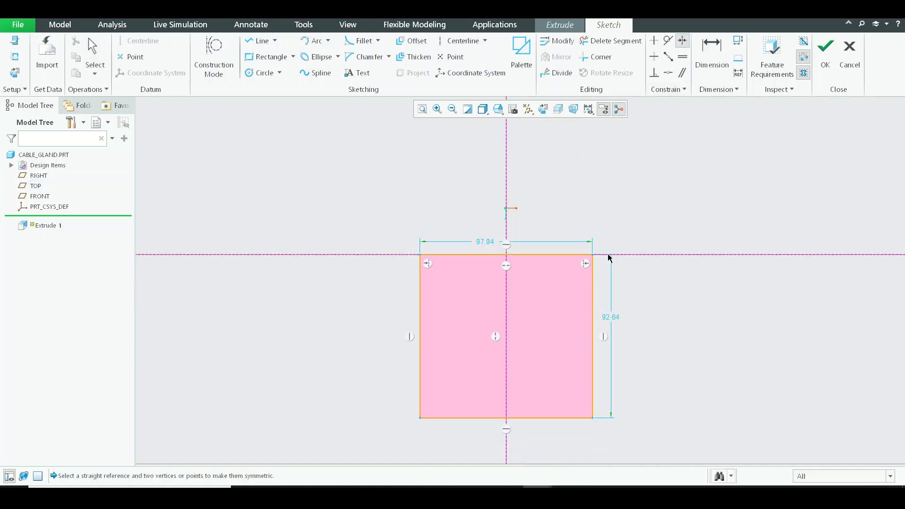
middle_click(671, 155)
key("ctrl+z")
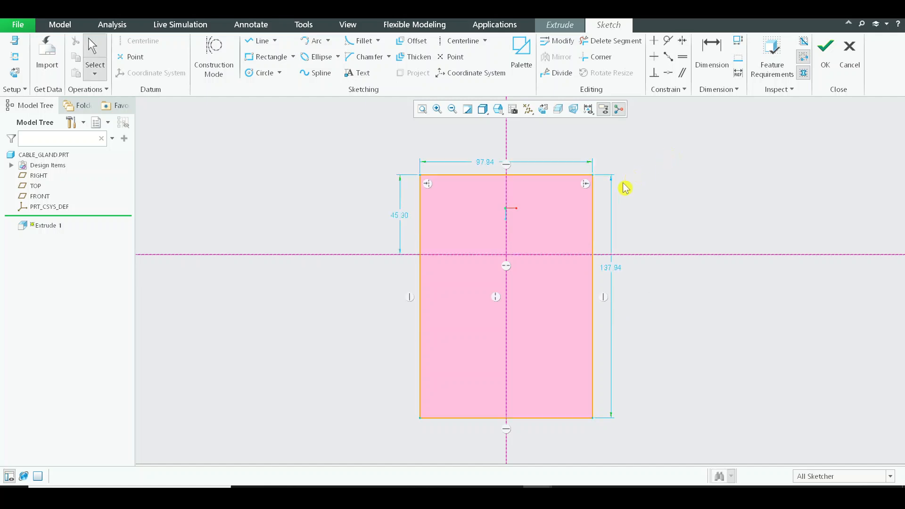
Constrain the rectangle's upper and lower corners to be symmetric about the horizontal centerline.
left_click(683, 41)
left_click(659, 254)
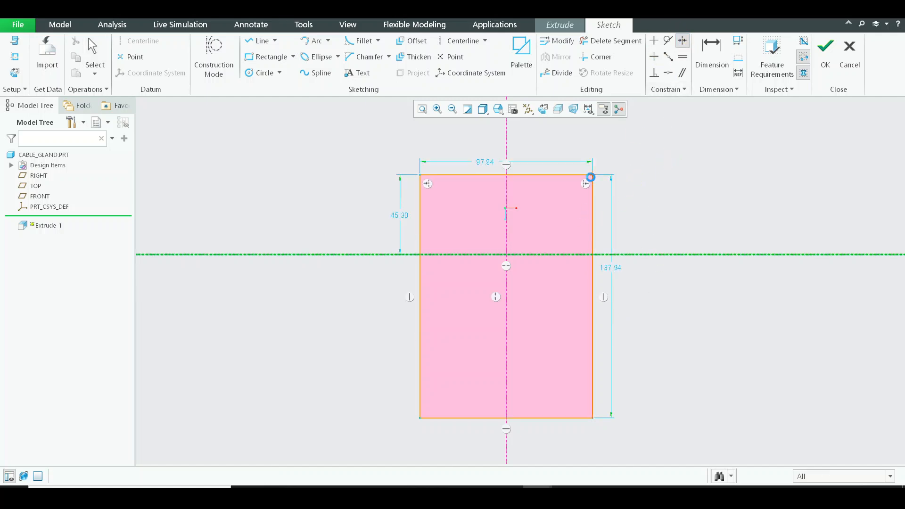
left_click(593, 419)
middle_click(651, 330)
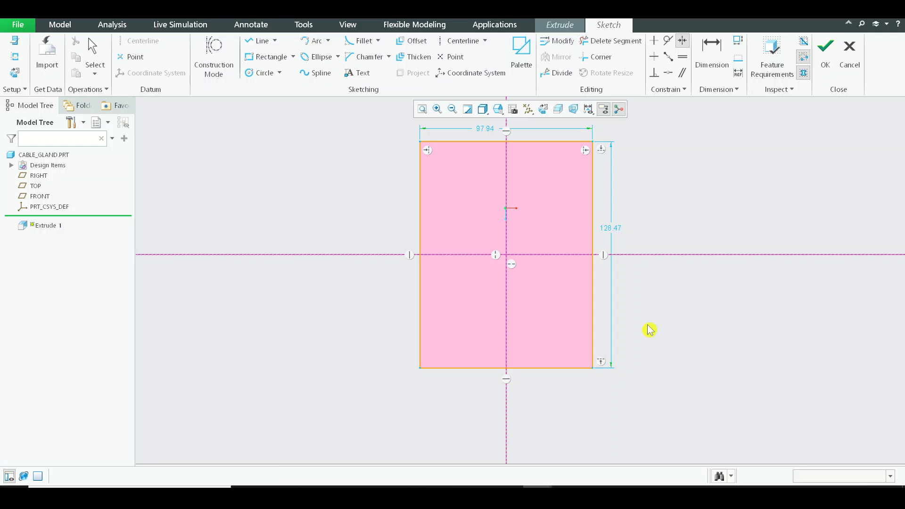
Set the rectangle's height and width to 0.40 each.
left_click(611, 230)
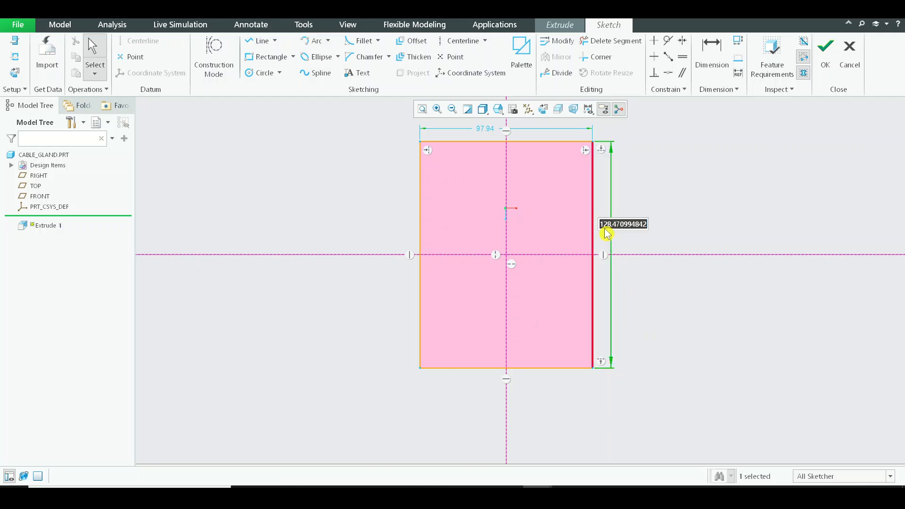
double_click(610, 230)
type("0")
key("Return")
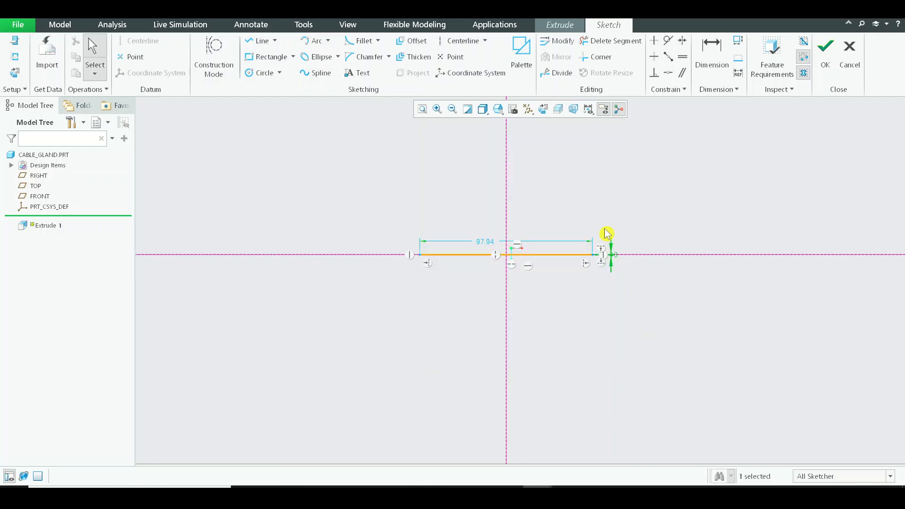
double_click(476, 245)
type("0.4")
key("Return")
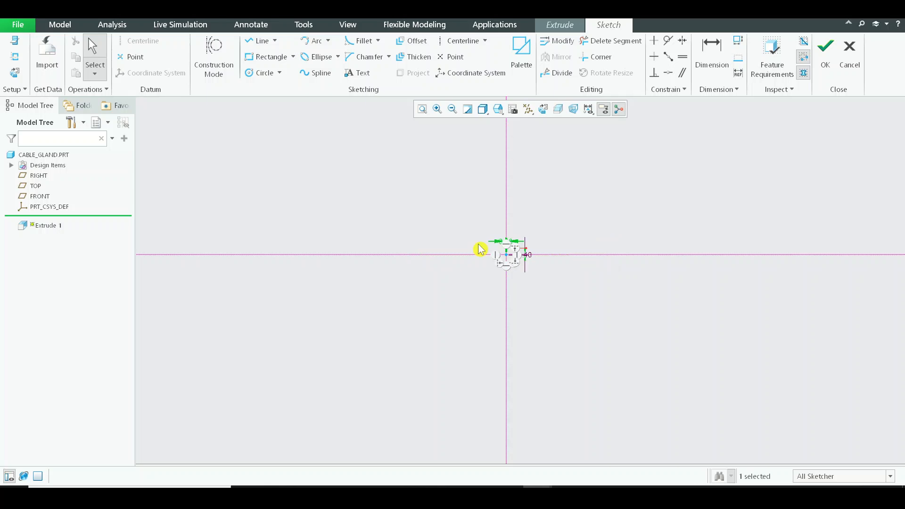
Reposition the width and height dimensions close to the small square, and finish the sketch.
left_click(423, 107)
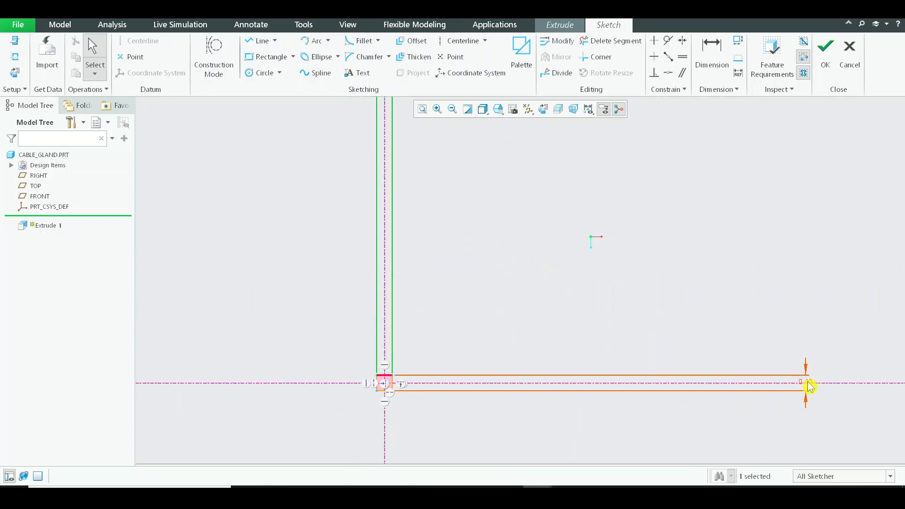
left_click_drag(808, 383, 412, 389)
middle_click_drag(421, 286, 437, 397, "shift")
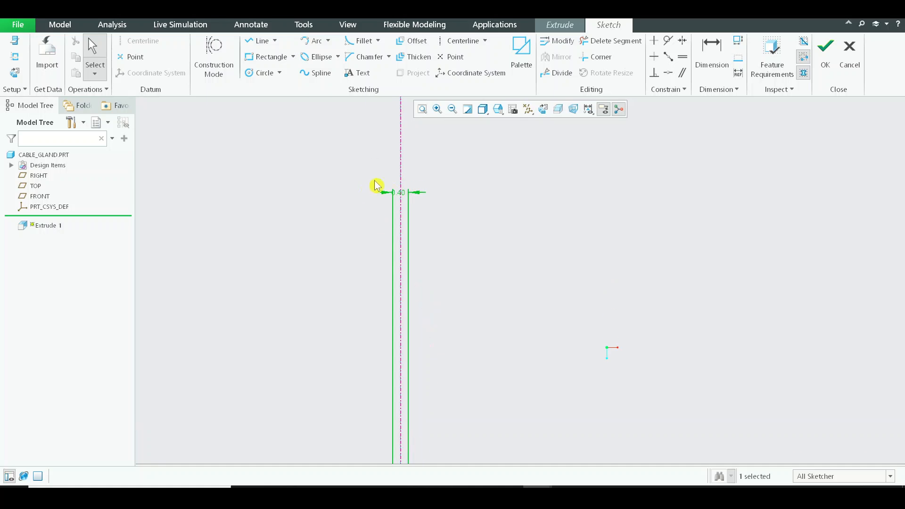
left_click_drag(401, 195, 401, 451)
middle_click_drag(445, 406, 485, 178, "shift")
scroll(472, 214, "down", 4)
left_click(422, 109)
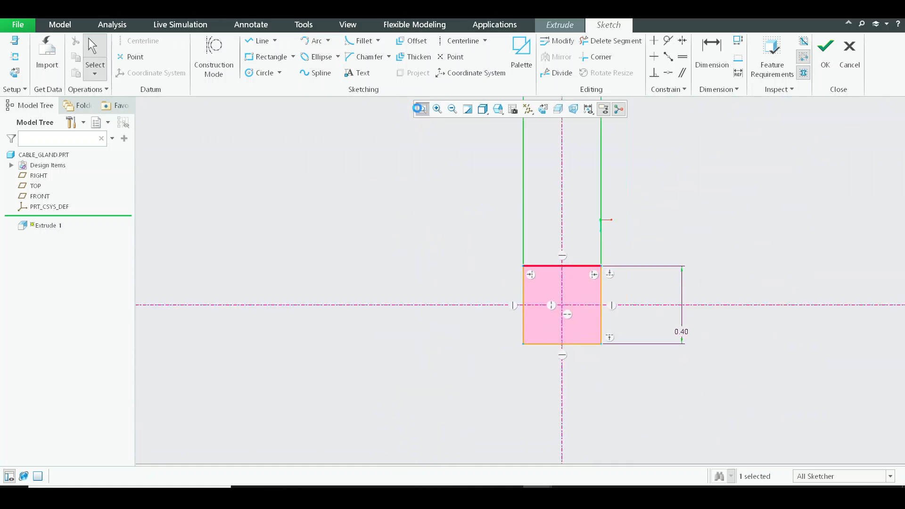
left_click_drag(524, 134, 509, 296)
middle_click_drag(510, 296, 513, 233, "shift")
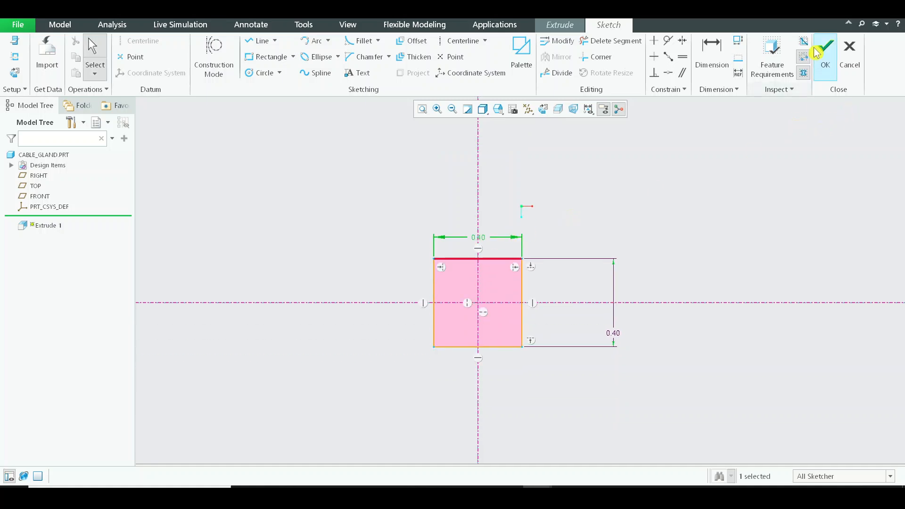
left_click(826, 52)
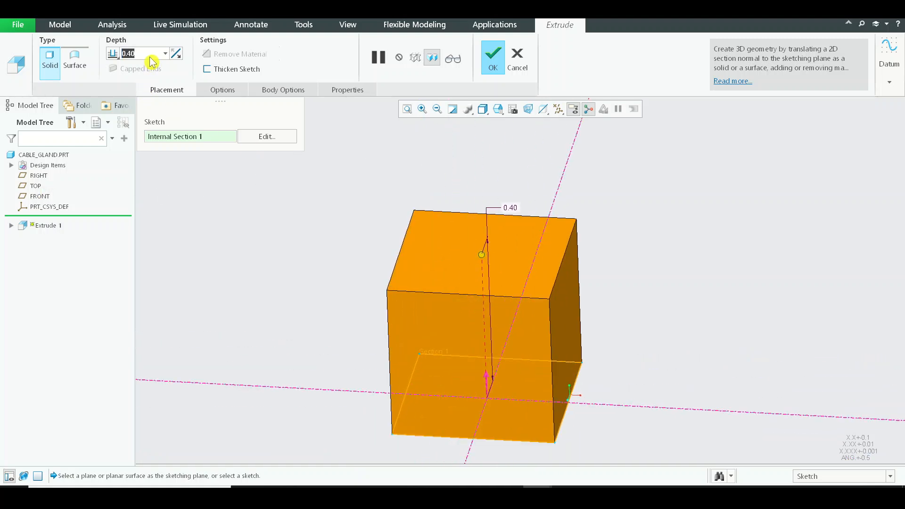
Set the extrusion depth to 0.345 and complete the solid block.
type("0.345")
key("Return")
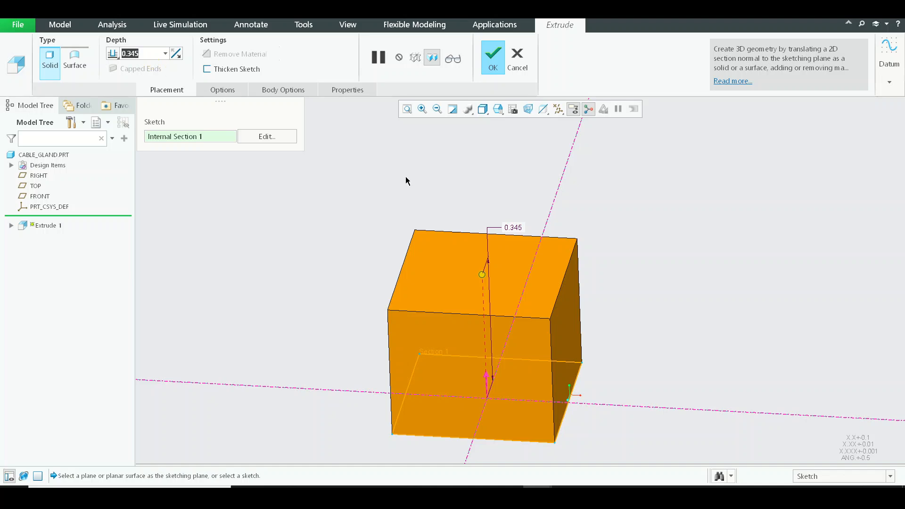
left_click(492, 59)
Switch to the window of the ASM0001 enclosure assembly.
scroll(595, 269, "up", 3)
middle_click_drag(595, 269, 572, 272)
left_click(158, 16)
left_click(174, 87)
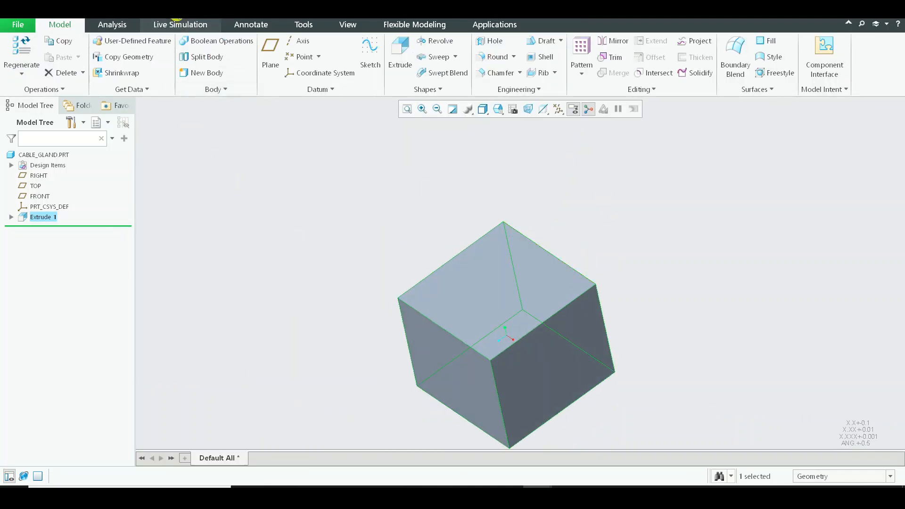
left_click(165, 17)
left_click(176, 24)
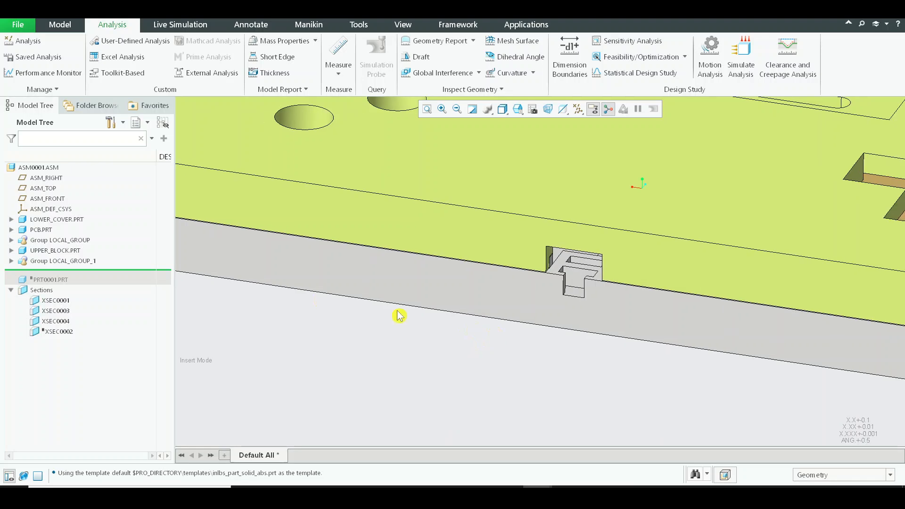
Bring the in-session cable_gland.prt into the enclosure assembly as a new component for placement.
left_click(59, 24)
left_click(125, 50)
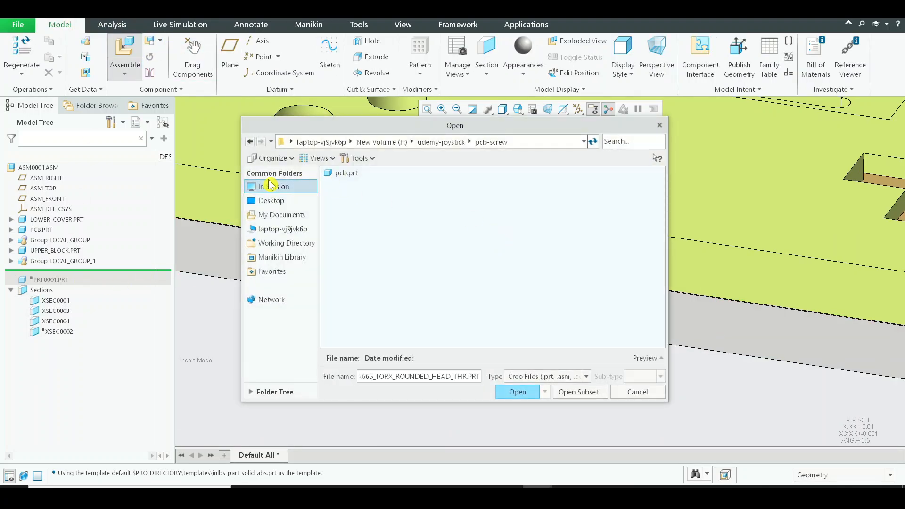
left_click(271, 186)
left_click(359, 240)
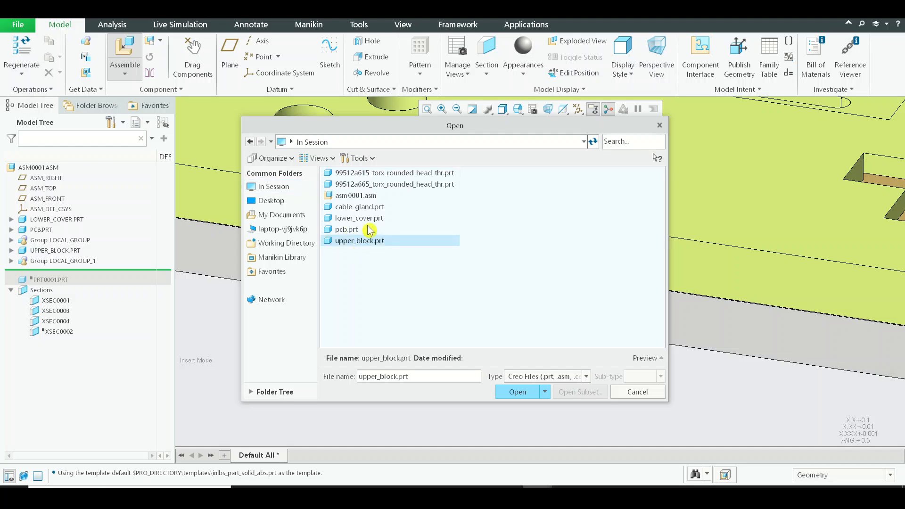
left_click(365, 207)
Constrain a side face of the cable gland coincident with the side wall of the upper block's cable opening.
scroll(534, 334, "up", 5)
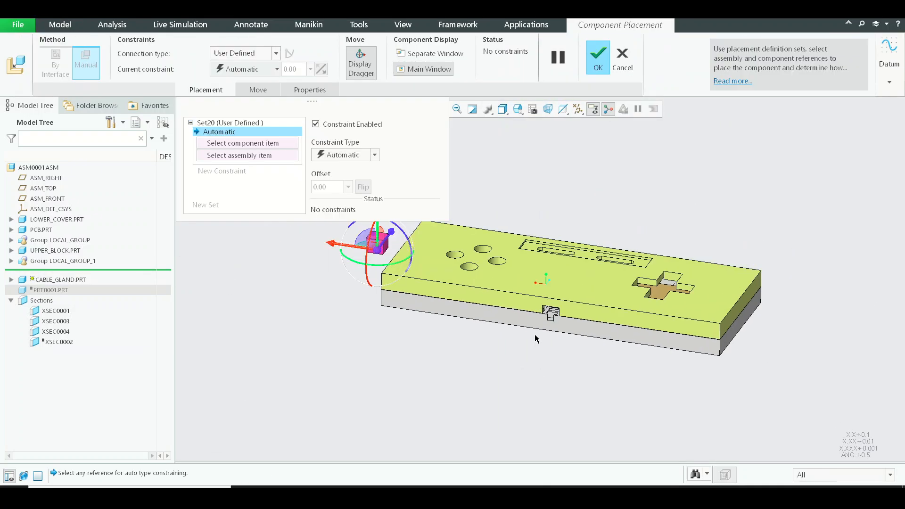
middle_click_drag(628, 334, 564, 312, "shift")
scroll(564, 312, "up", 4)
scroll(489, 269, "down", 5)
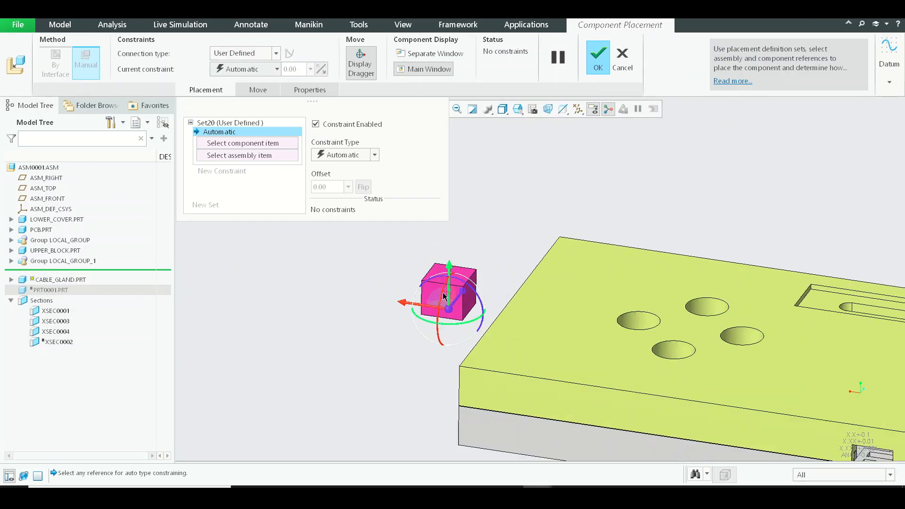
left_click(485, 293)
scroll(484, 296, "up", 5)
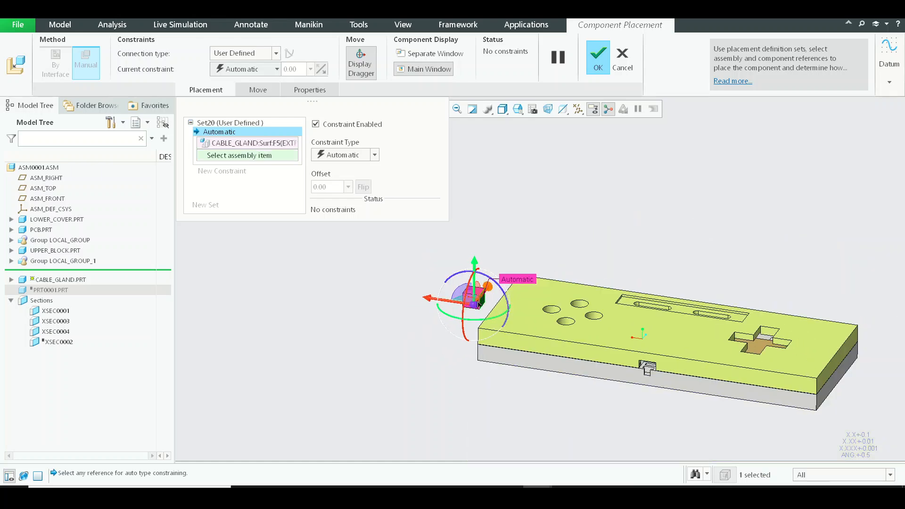
scroll(511, 326, "up", 1)
middle_click_drag(570, 360, 626, 355)
scroll(667, 344, "down", 3)
scroll(665, 349, "down", 2)
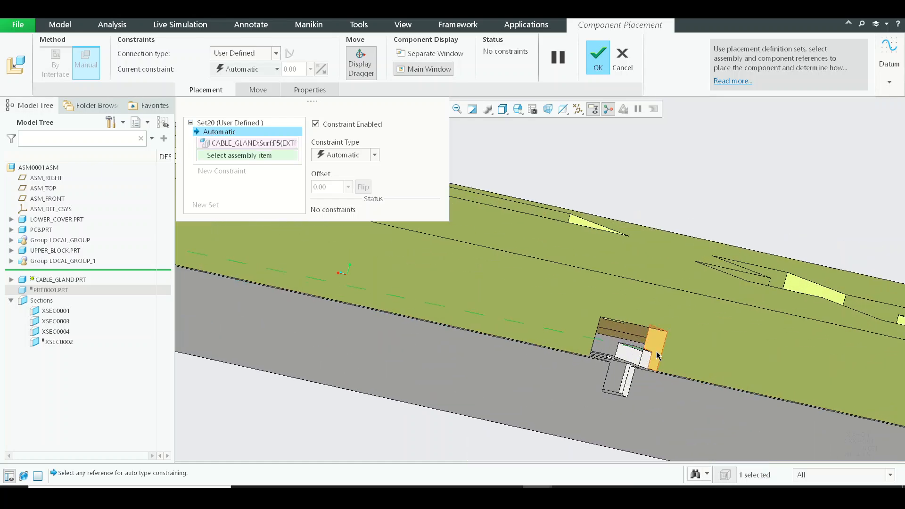
left_click(655, 347)
Constrain the cable gland's top face coincident with the upper inner face of the cable opening.
scroll(646, 358, "up", 5)
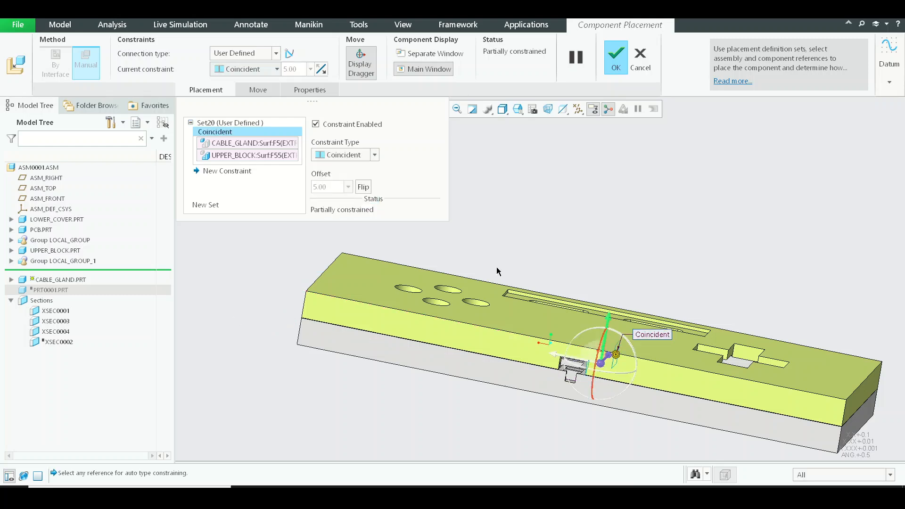
middle_click_drag(561, 339, 597, 353)
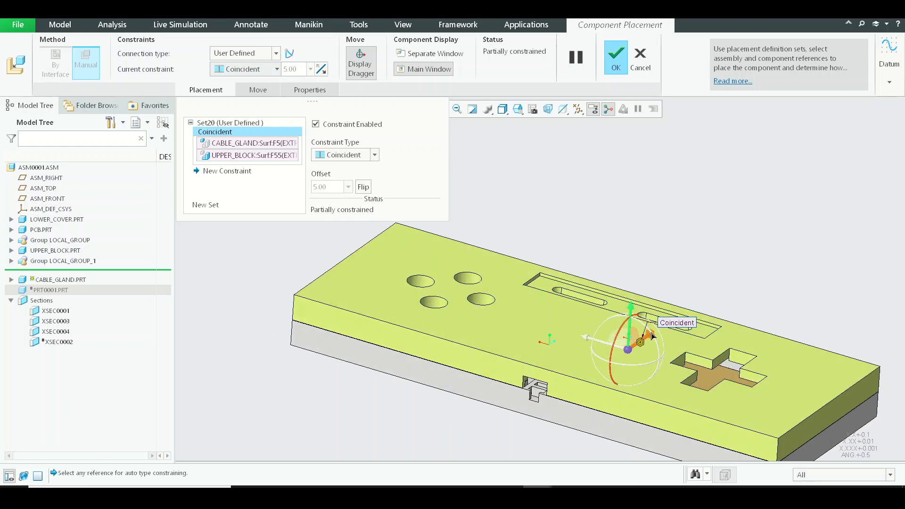
scroll(510, 420, "down", 5)
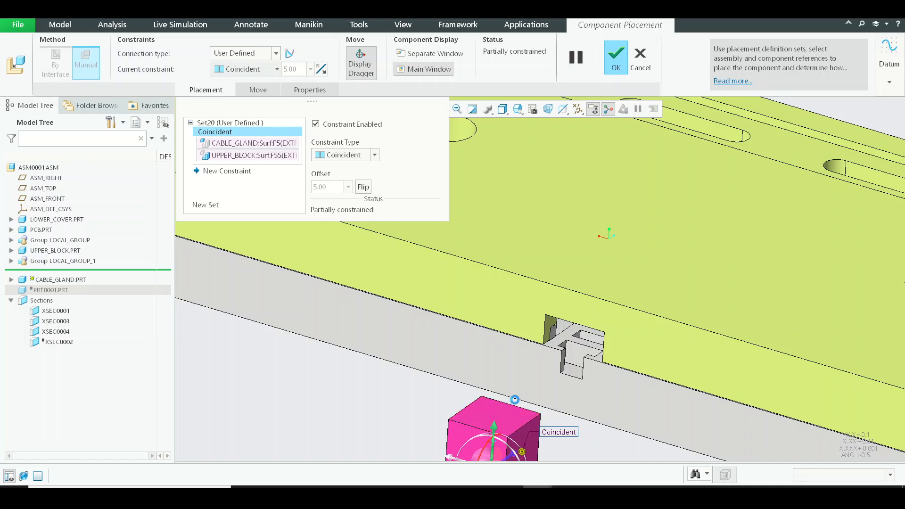
left_click(514, 407)
scroll(561, 376, "up", 5)
middle_click_drag(561, 375, 578, 313)
scroll(579, 309, "down", 6)
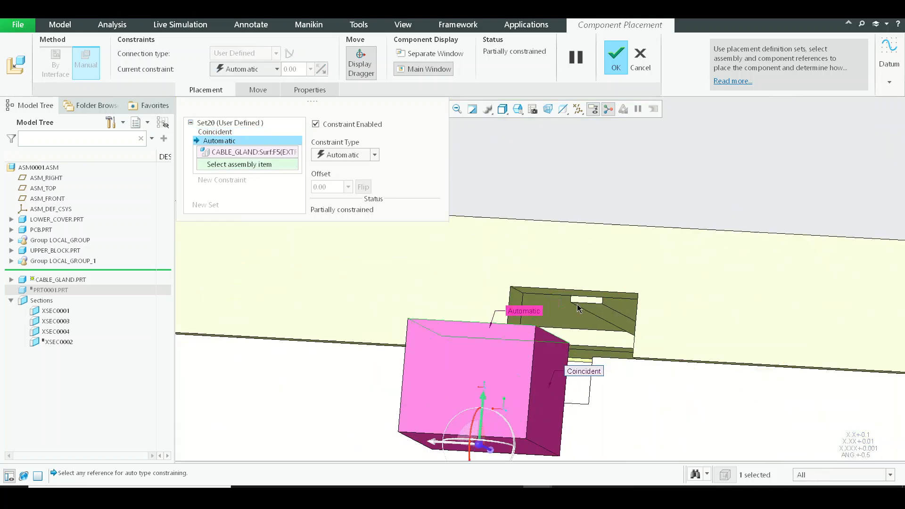
left_click(579, 308)
Slide the cable gland along the opening's depth until it protrudes slightly from the enclosure wall, and accept the placement.
scroll(590, 289, "up", 5)
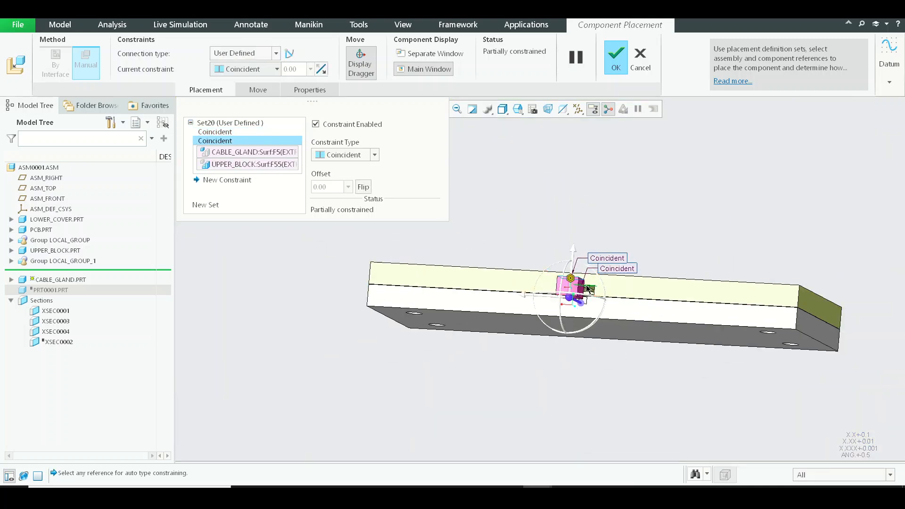
middle_click_drag(588, 289, 505, 360)
scroll(504, 360, "down", 6)
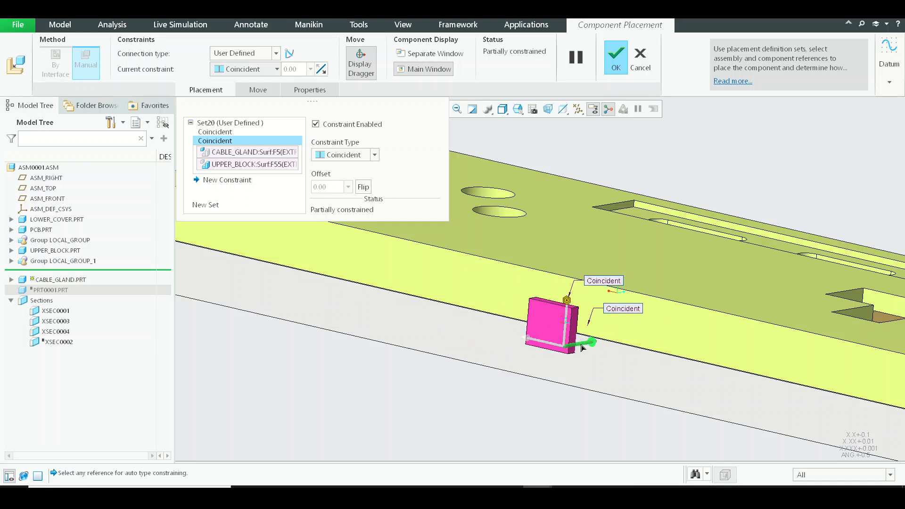
left_click_drag(582, 345, 579, 346)
middle_click_drag(578, 346, 544, 233)
scroll(545, 232, "down", 3)
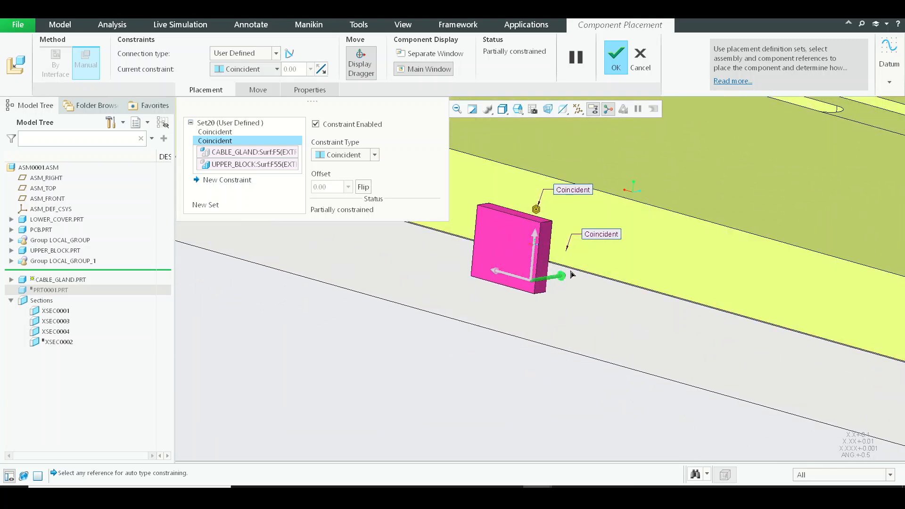
left_click_drag(572, 274, 578, 274)
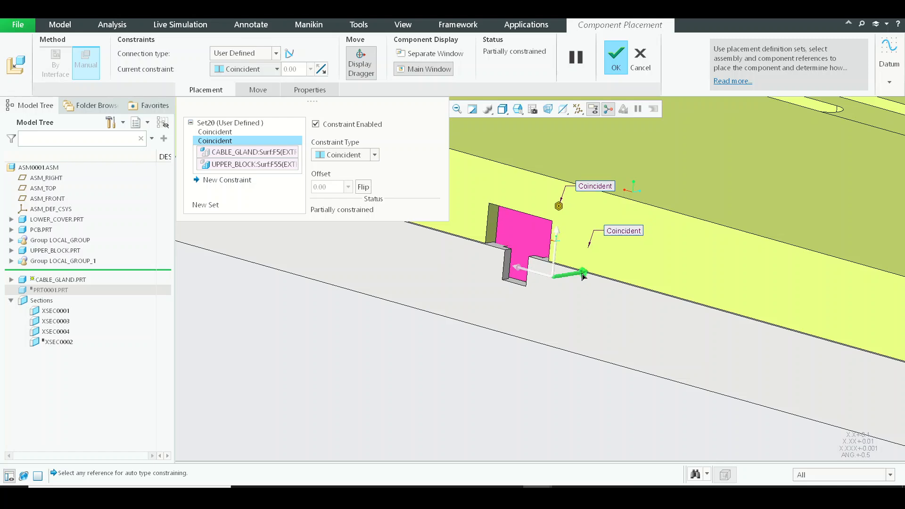
left_click_drag(575, 286, 567, 292)
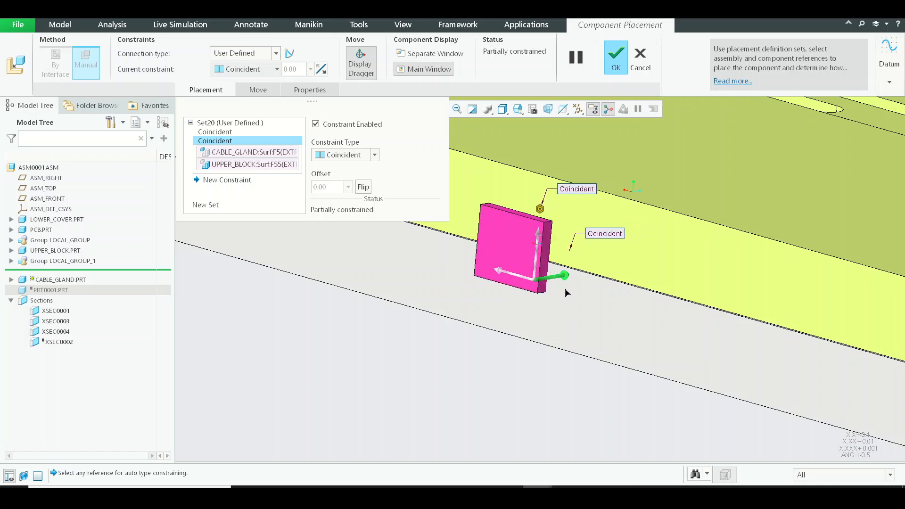
middle_click_drag(566, 293, 535, 289)
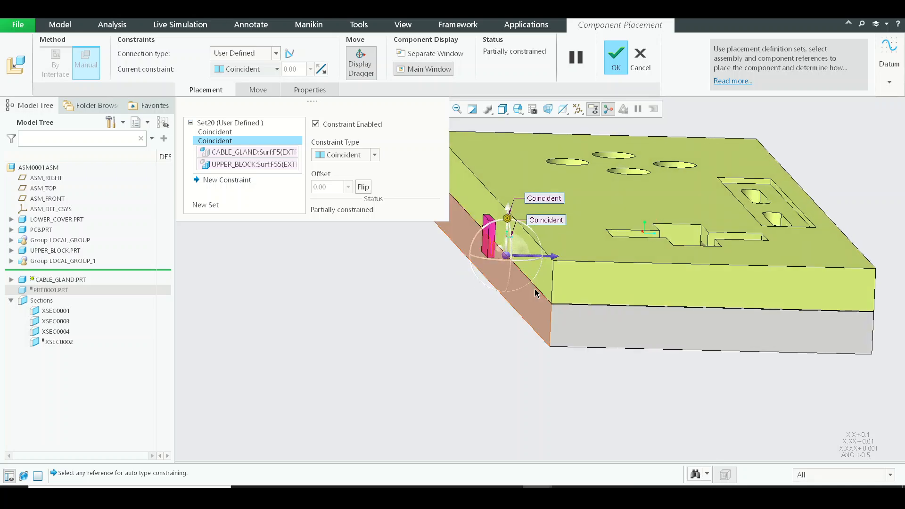
middle_click(534, 290)
Activate the XSEC0004 cross section to view the cable gland's fit inside the enclosure.
middle_click_drag(340, 227, 331, 277, "shift")
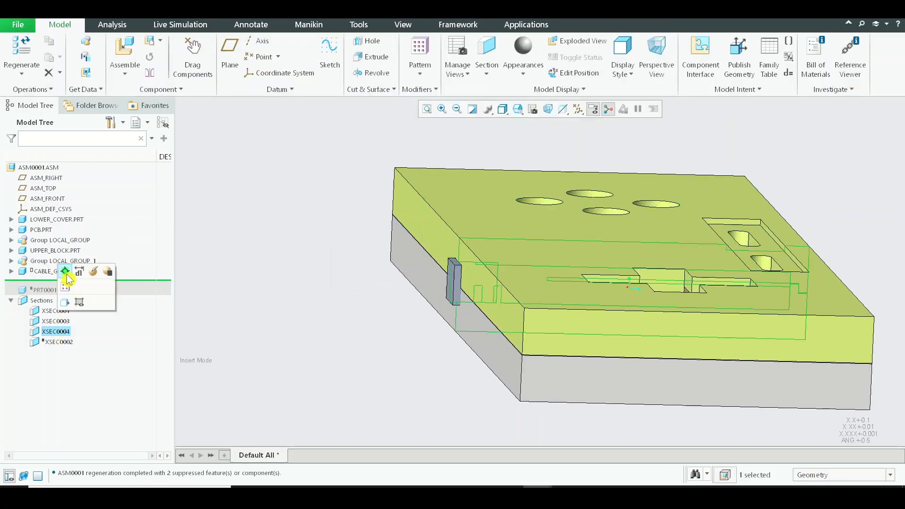
left_click(66, 273)
middle_click_drag(651, 283, 479, 330)
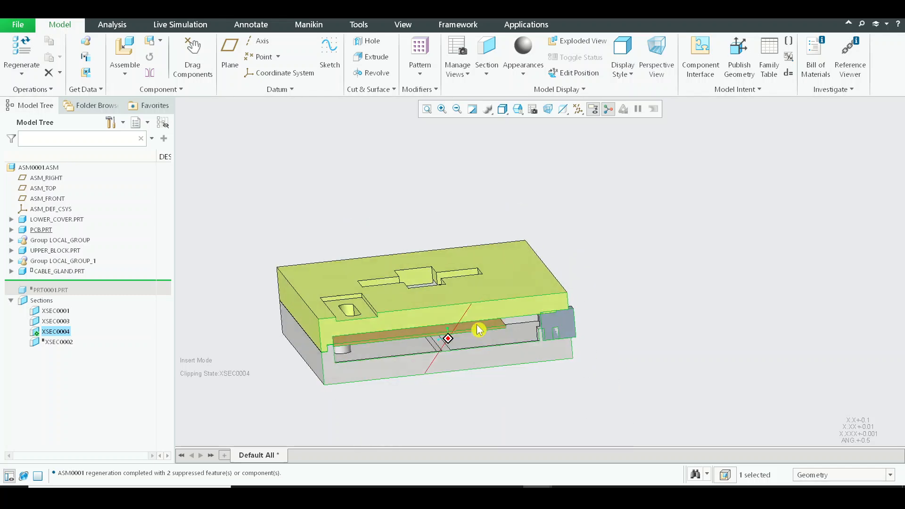
Reopen the cable gland's placement definition and pull the gland outward, clear of the enclosure opening.
middle_click_drag(549, 337, 471, 277, "shift")
scroll(501, 279, "down", 4)
scroll(472, 277, "down", 3)
middle_click_drag(544, 289, 544, 288)
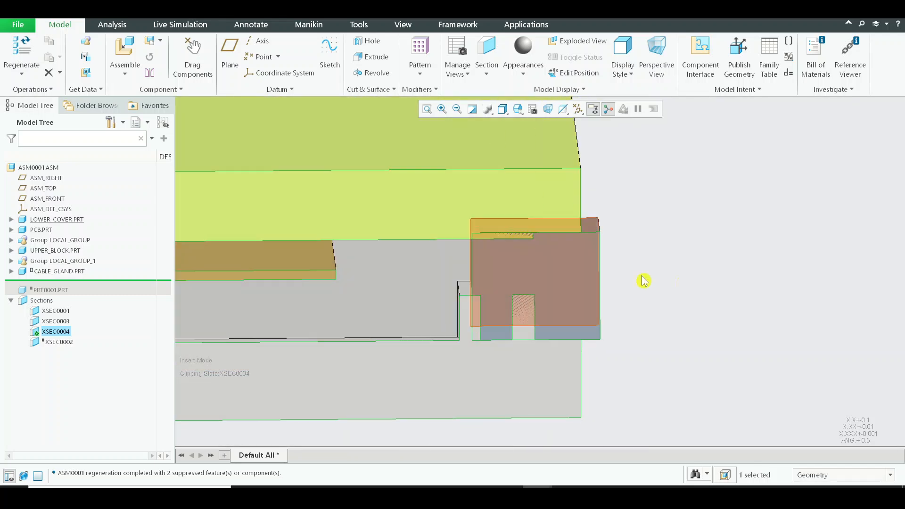
middle_click_drag(643, 281, 658, 272)
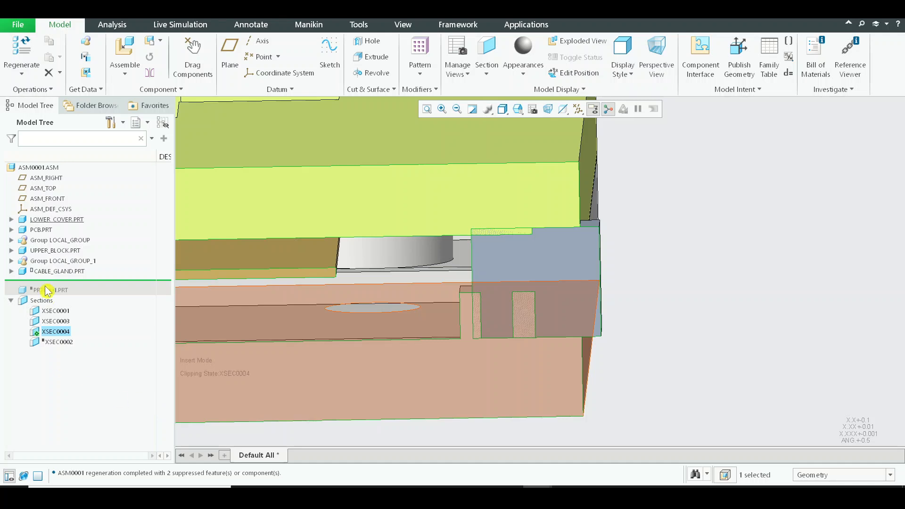
left_click(60, 271)
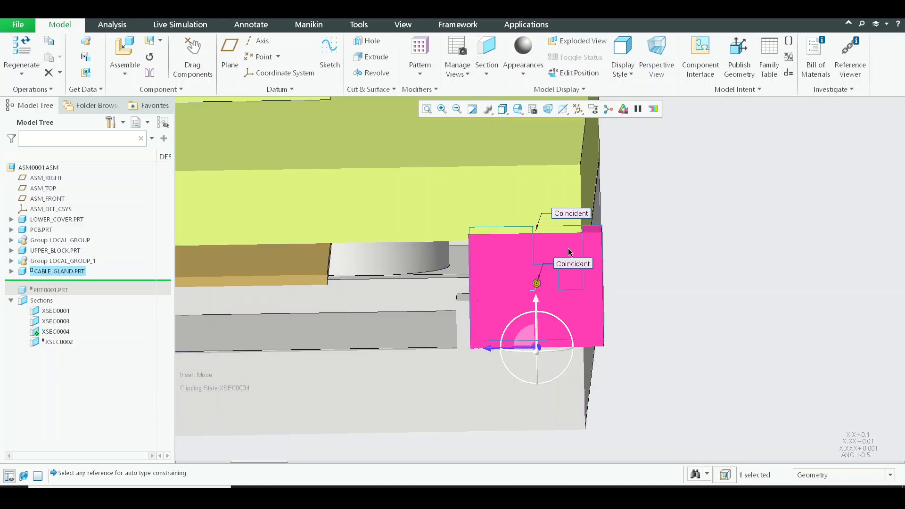
left_click_drag(516, 351, 653, 351)
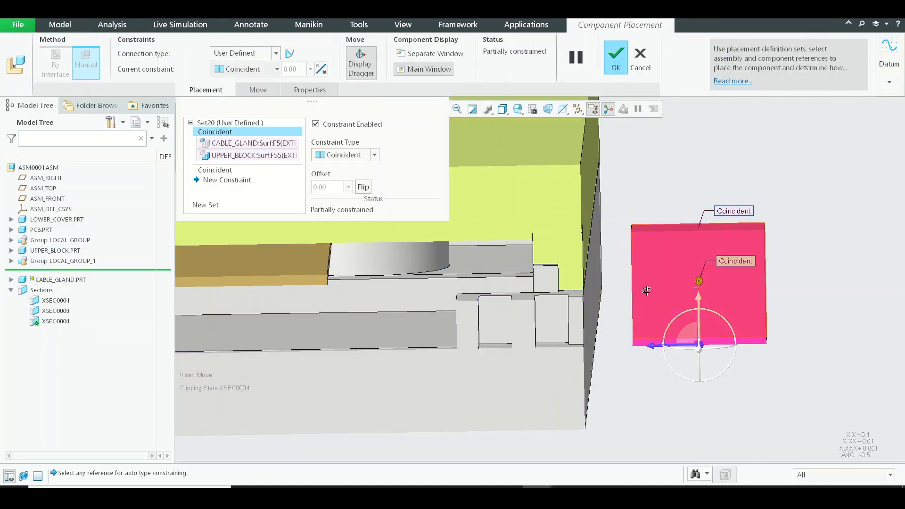
Constrain the cable gland's inner end face coincident with the inner wall of the lower cover's pocket and accept the placement.
middle_click_drag(647, 290, 584, 275)
left_click(564, 263)
middle_click_drag(625, 302, 531, 312)
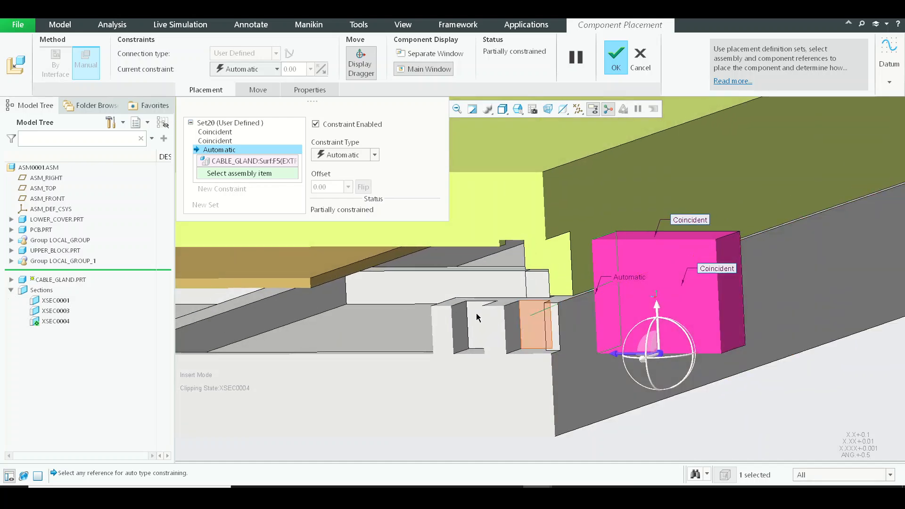
scroll(465, 316, "down", 3)
left_click(466, 322)
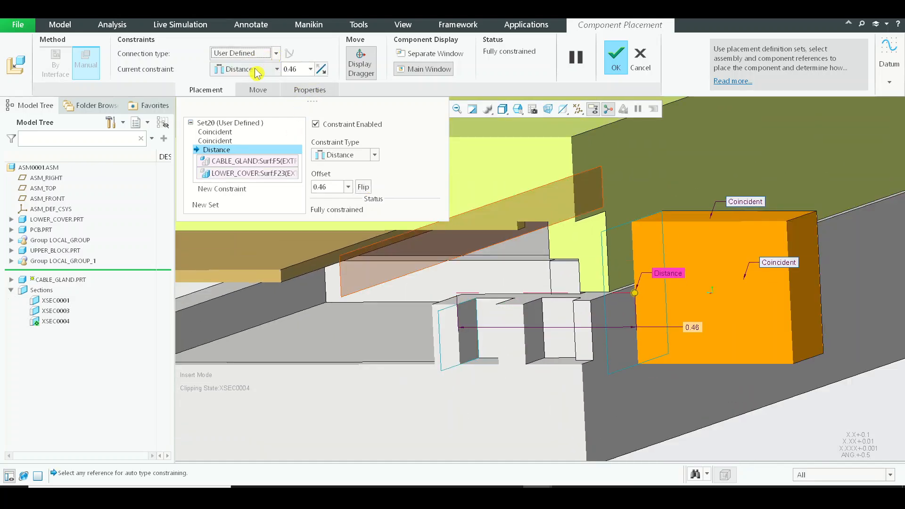
left_click(251, 116)
middle_click_drag(567, 163, 570, 268)
middle_click(508, 289)
scroll(570, 268, "up", 3)
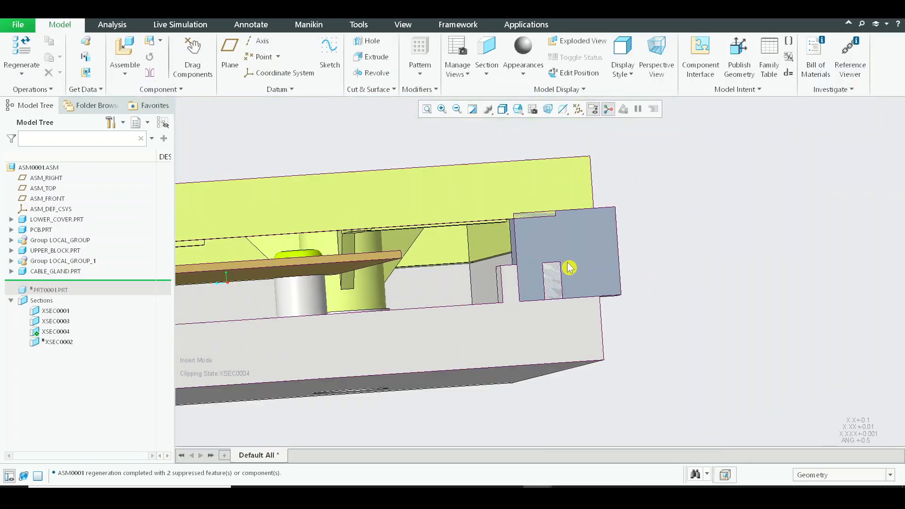
Examine the cable gland's contact with the upper block's rib around the opening in the XSEC0004 section.
middle_click_drag(693, 237, 574, 262)
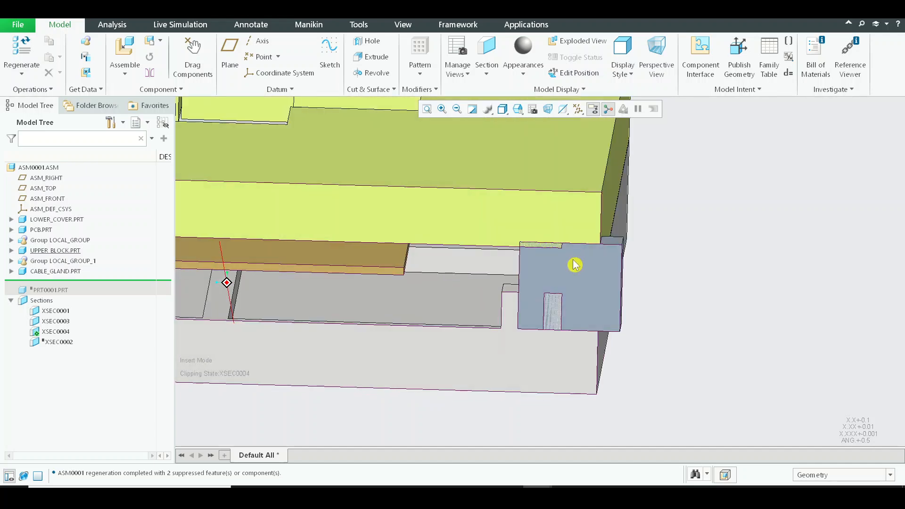
scroll(636, 278, "down", 3)
middle_click_drag(636, 278, 587, 255)
scroll(587, 255, "up", 5)
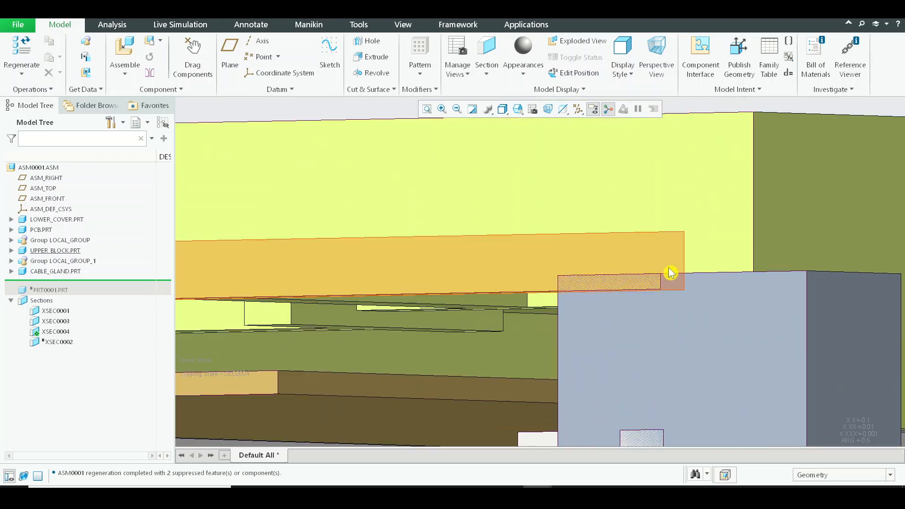
scroll(654, 282, "down", 4)
middle_click_drag(676, 284, 708, 303)
scroll(709, 307, "up", 3)
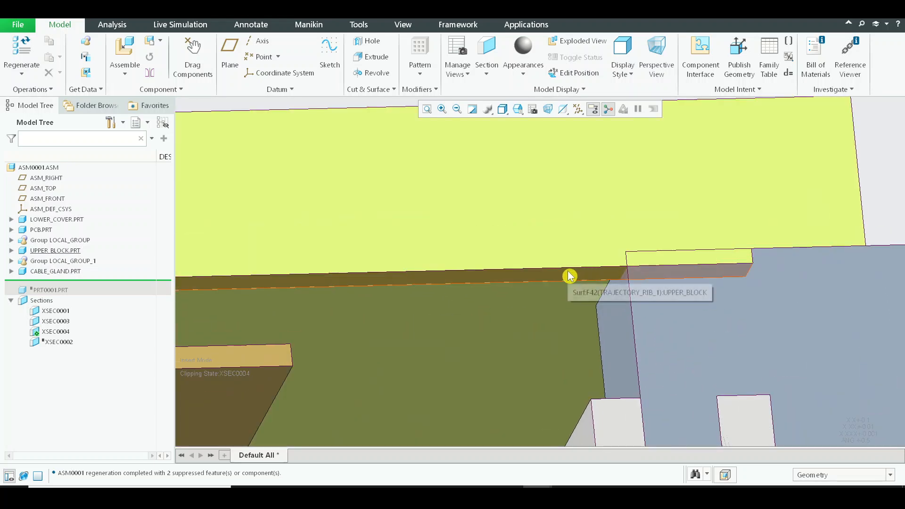
scroll(570, 277, "down", 3)
mouse_move(638, 302)
middle_mouse_down()
mouse_move(646, 289)
mouse_move(634, 305)
mouse_move(616, 304)
middle_mouse_up()
mouse_move(617, 304)
middle_mouse_down("shift")
mouse_move(587, 244)
mouse_move(534, 178)
mouse_move(596, 281)
mouse_move(593, 252)
mouse_move(416, 222)
mouse_move(541, 244)
middle_mouse_up("shift")
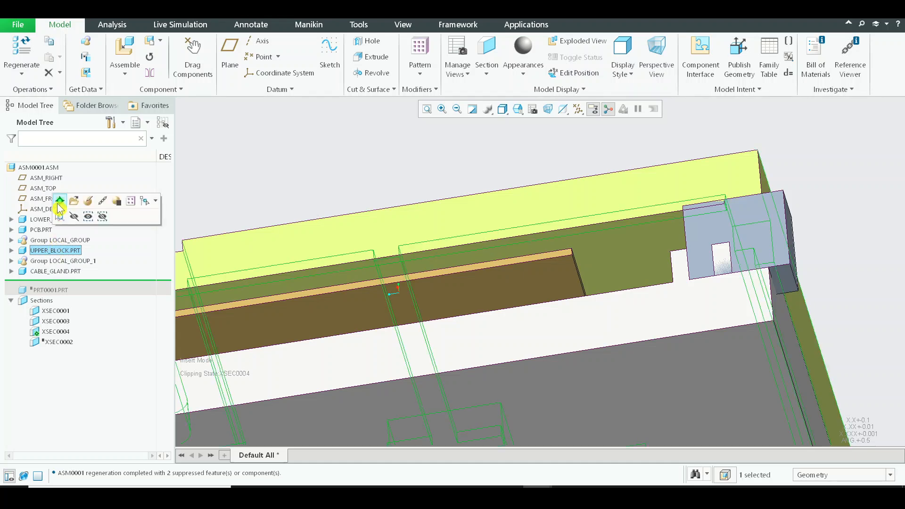
Redefine Extrude 14 of the upper block, extending the cut's depth to about 0.41.
left_click(12, 251)
scroll(64, 316, "down", 5)
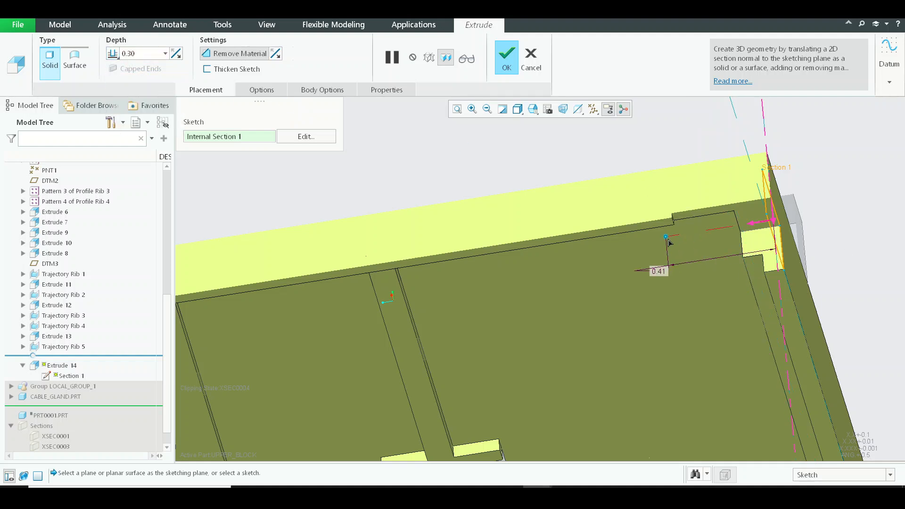
scroll(573, 231, "up", 3)
middle_click(573, 230)
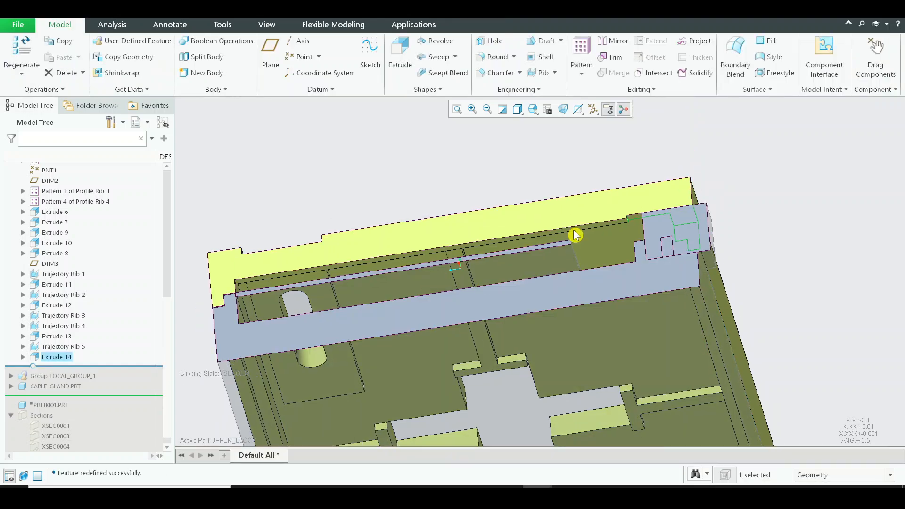
Return from editing the upper block by activating the top-level assembly ASM0001.
middle_click_drag(573, 231, 601, 210)
scroll(669, 240, "down", 5)
scroll(604, 215, "up", 3)
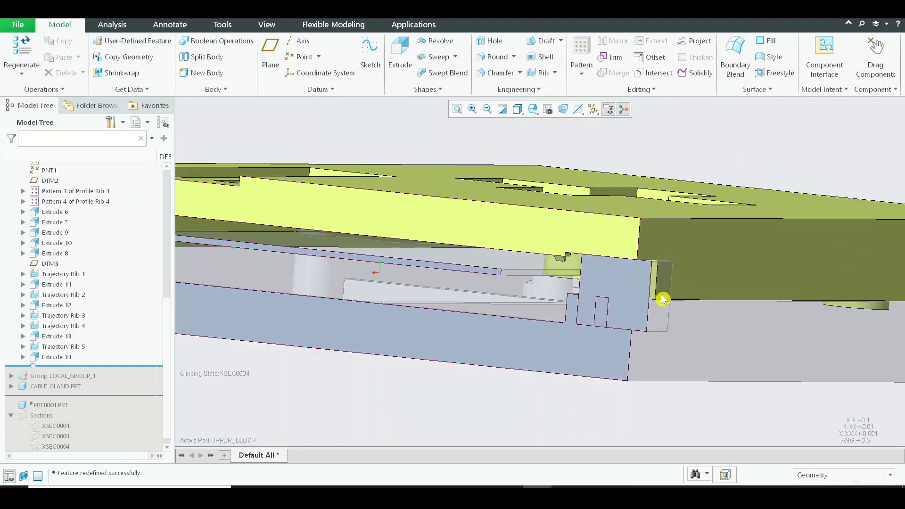
middle_click_drag(663, 299, 683, 252, "shift")
scroll(165, 170, "up", 8)
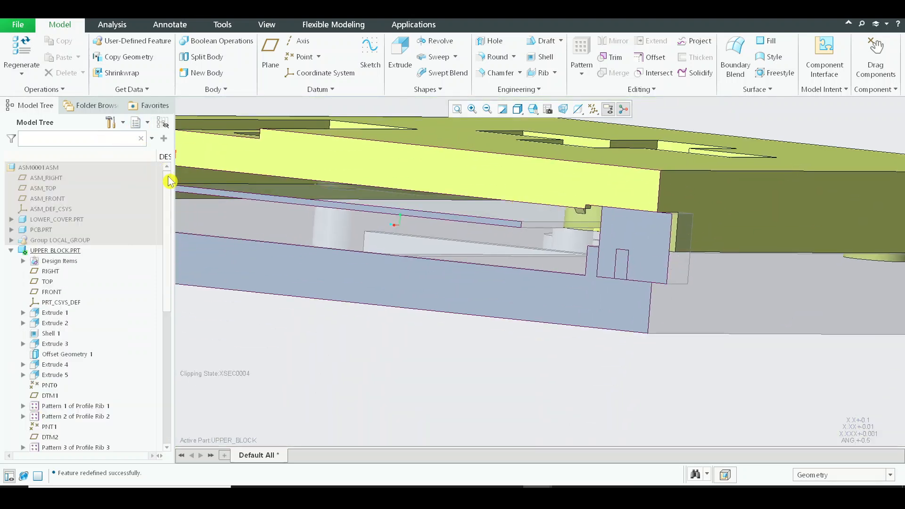
left_click(21, 169)
left_click(473, 363)
Hide the upper block to expose the cable gland and the lower cover.
middle_click_drag(532, 291, 670, 237)
scroll(583, 239, "down", 4)
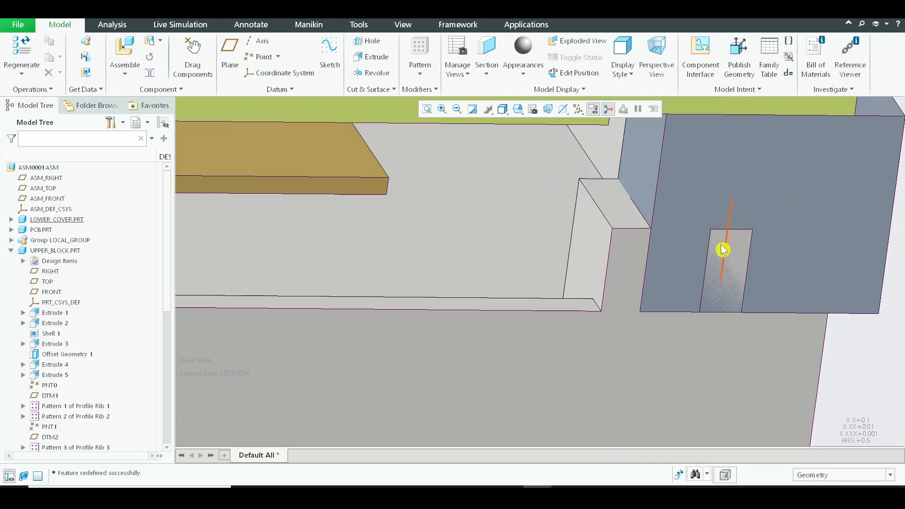
scroll(724, 250, "up", 4)
left_click(601, 113)
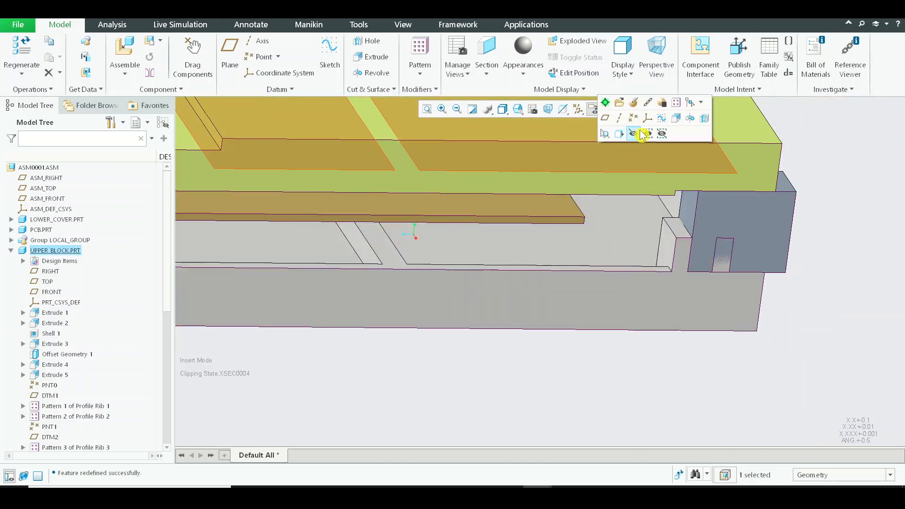
left_click(633, 137)
Examine from above how the cable gland's corner and faces sit against the lower cover's pocket walls.
middle_click_drag(712, 285, 537, 293)
scroll(811, 309, "up", 3)
scroll(514, 283, "down", 3)
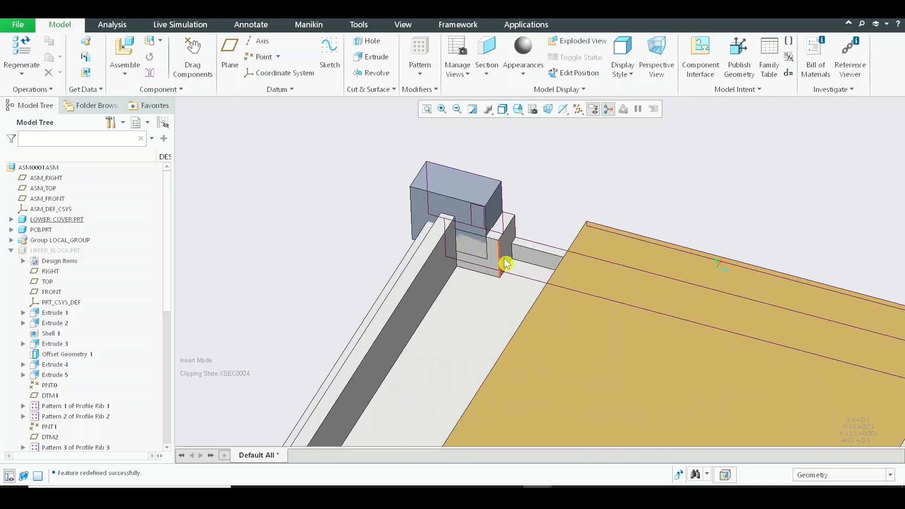
middle_click_drag(560, 189, 451, 256)
scroll(447, 256, "down", 3)
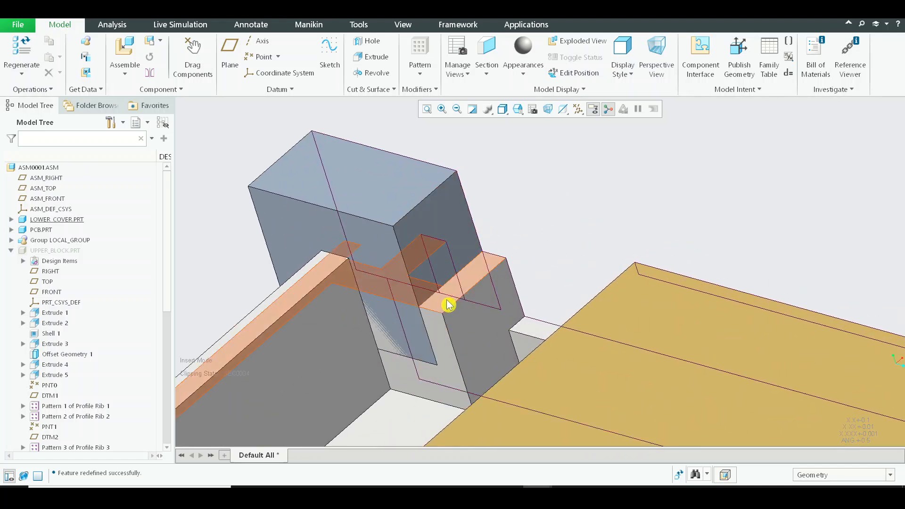
scroll(432, 290, "down", 1)
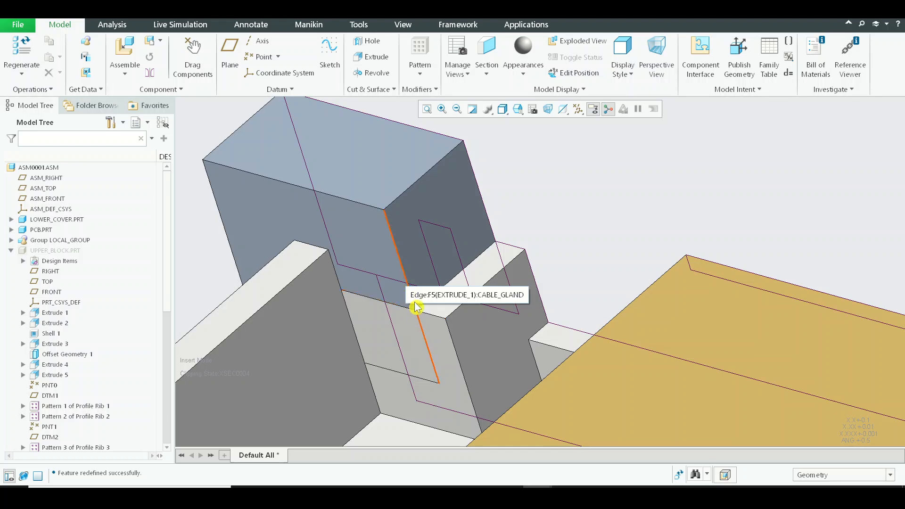
scroll(406, 305, "down", 2)
scroll(395, 297, "up", 4)
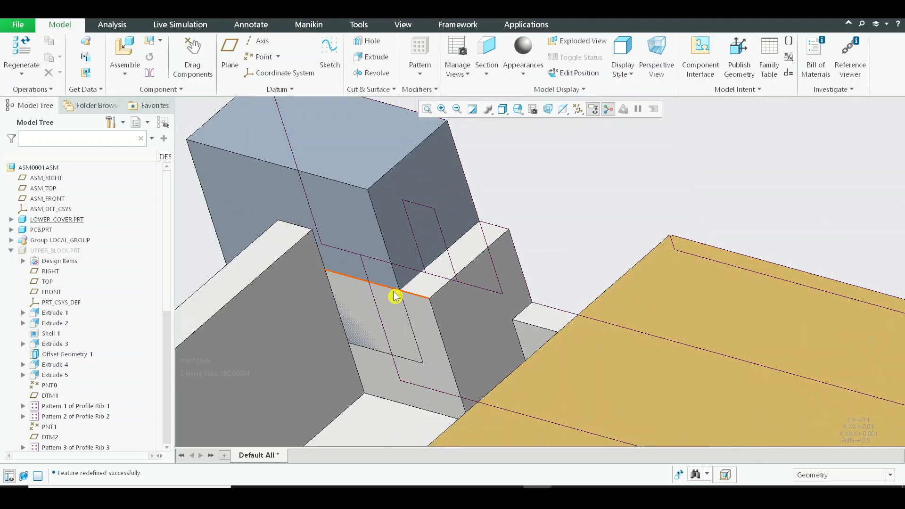
middle_click_drag(358, 258, 371, 184, "shift")
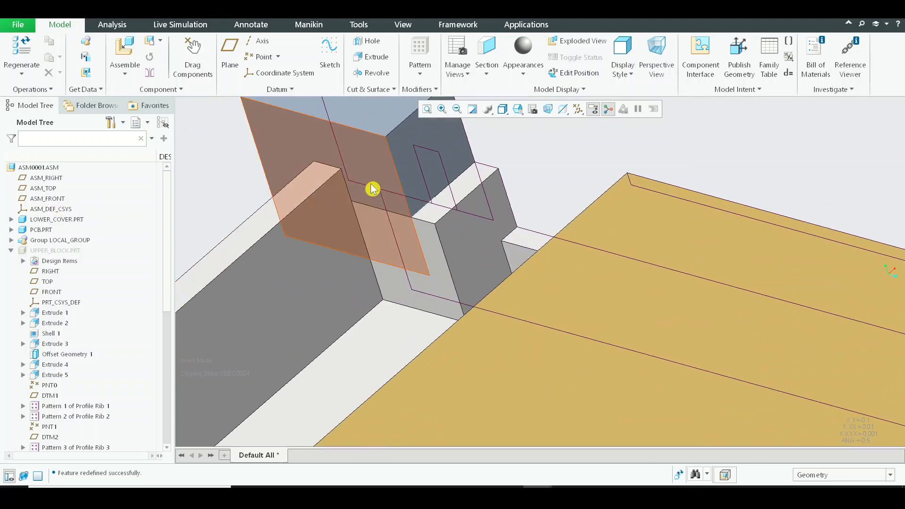
left_click(374, 175)
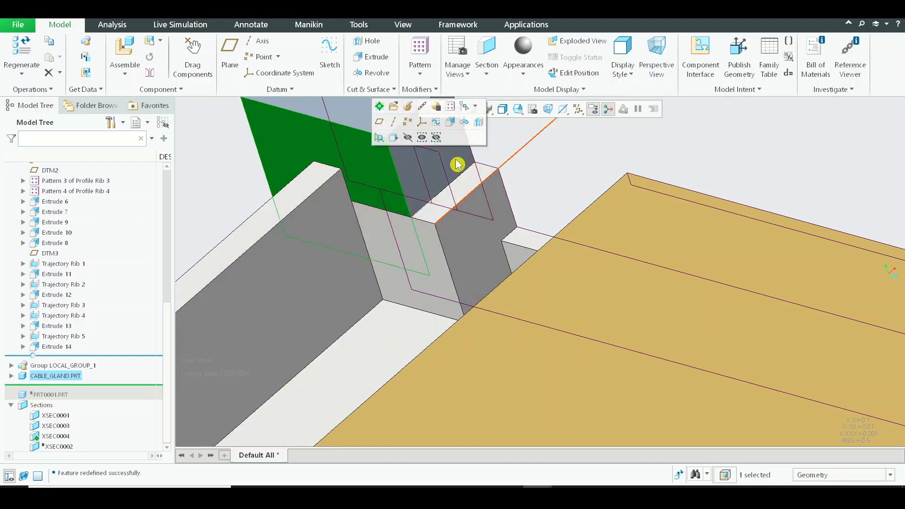
Examine in section how the cable gland meets the lower cover's inner wall and the rib between its pockets.
middle_click_drag(502, 238, 471, 309)
scroll(442, 237, "up", 4)
middle_click_drag(687, 373, 378, 336, "shift")
middle_click_drag(621, 331, 580, 272)
scroll(565, 239, "down", 4)
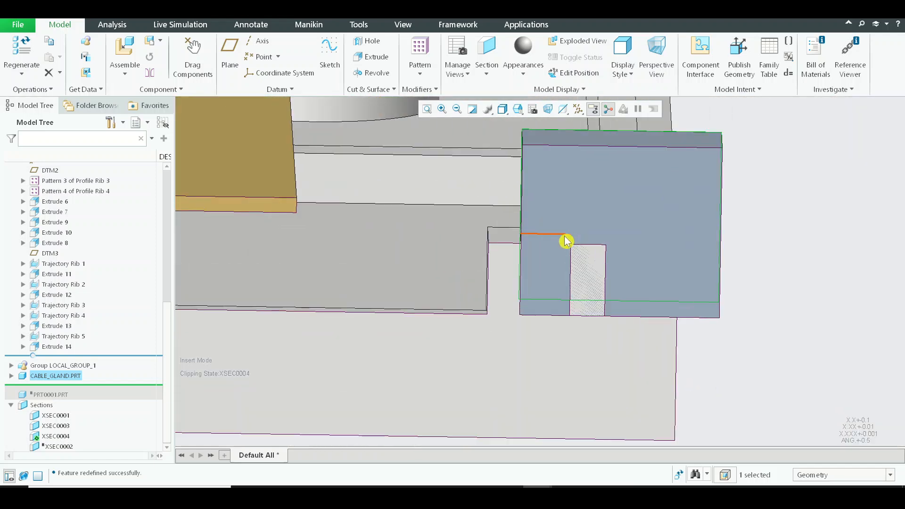
scroll(566, 241, "down", 5)
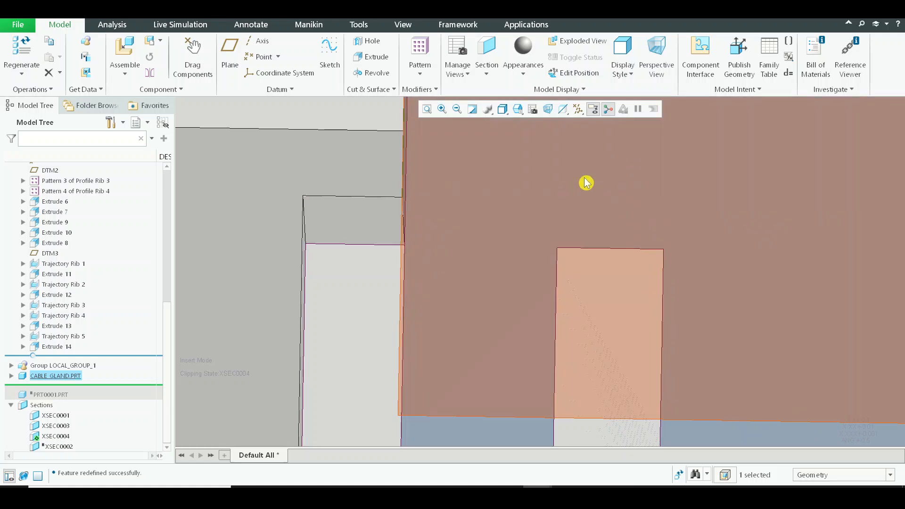
scroll(627, 202, "up", 8)
scroll(658, 196, "down", 7)
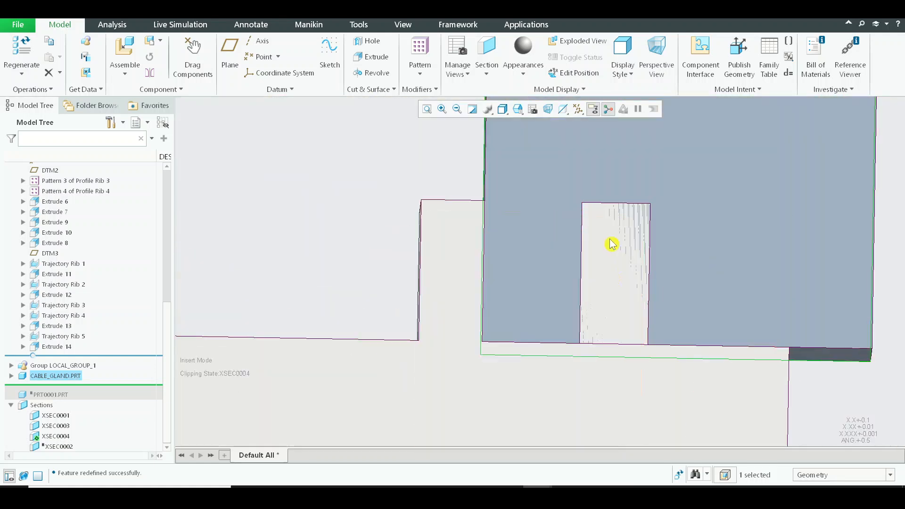
scroll(600, 204, "up", 4)
mouse_move(600, 204)
middle_mouse_down()
mouse_move(635, 216)
mouse_move(615, 210)
middle_mouse_up()
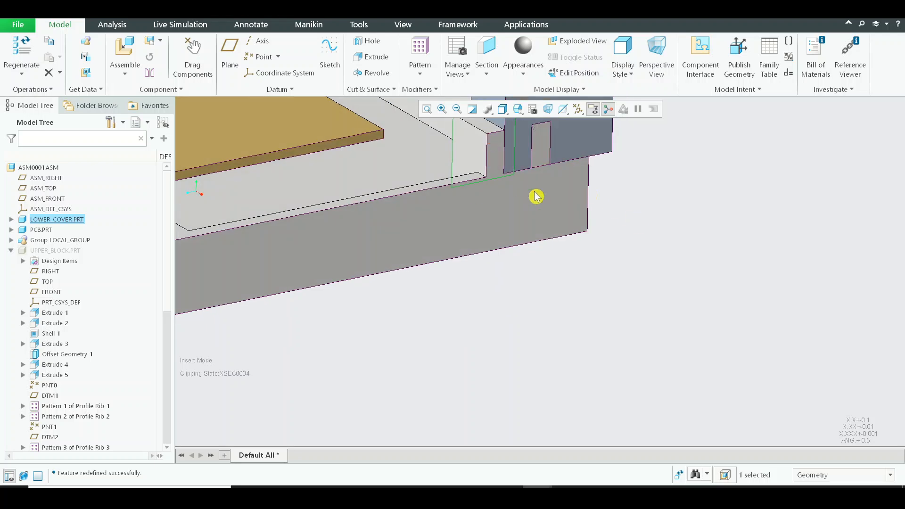
Collapse the upper block's feature list and deactivate the XSEC0004 cross section.
middle_click_drag(537, 197, 564, 318, "shift")
left_click(12, 251)
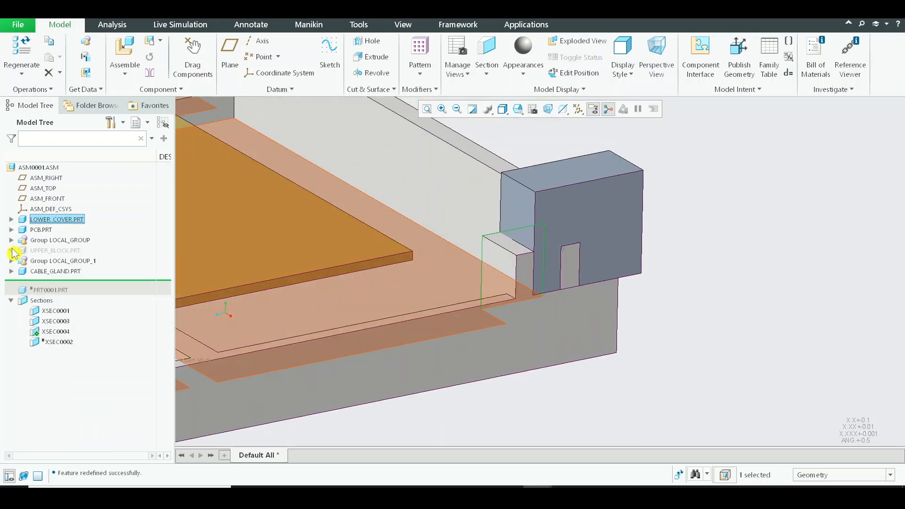
left_click(65, 332)
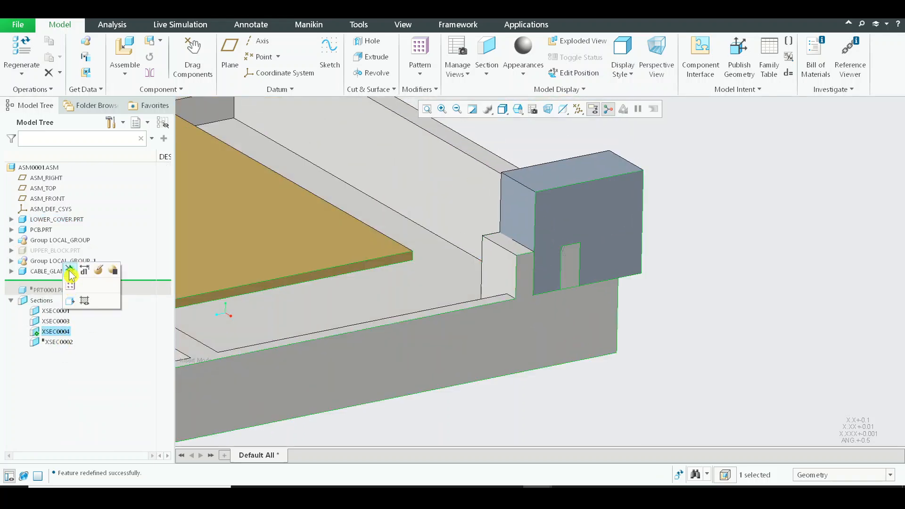
left_click(70, 271)
Hide the cable gland to expose the pockets in the lower cover.
left_click(574, 227)
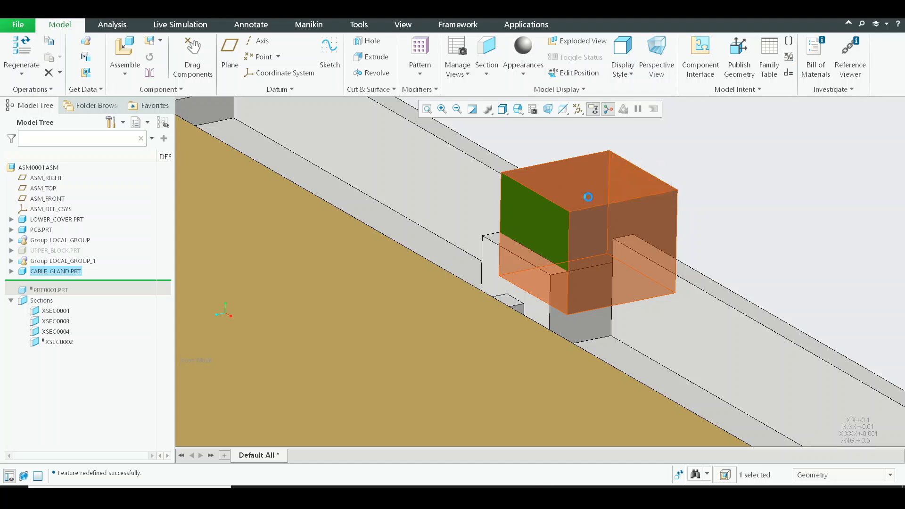
mouse_move(714, 204)
middle_mouse_down()
mouse_move(716, 233)
mouse_move(709, 205)
middle_mouse_up()
middle_click_drag(709, 204, 688, 363, "shift")
Measure the distance between the facing side walls of the two pockets in the lower cover, across the rib separating them.
scroll(550, 286, "down", 2)
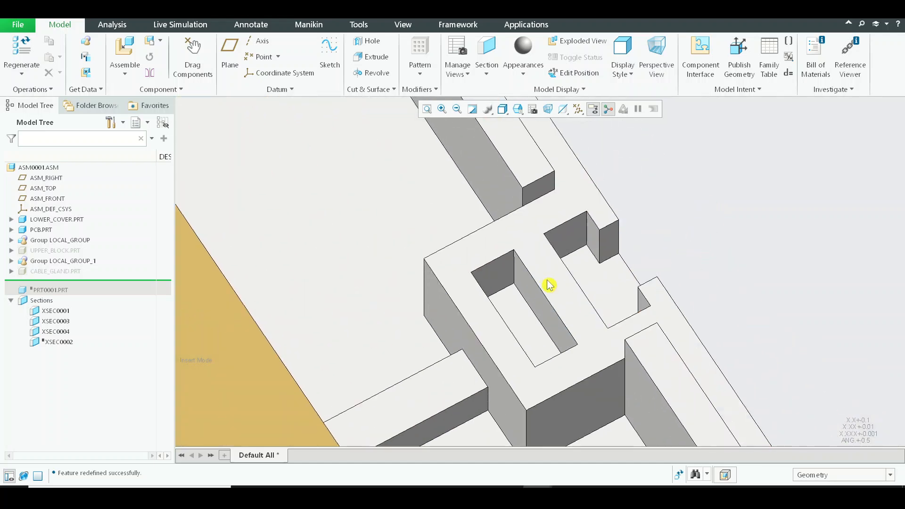
scroll(549, 285, "down", 1)
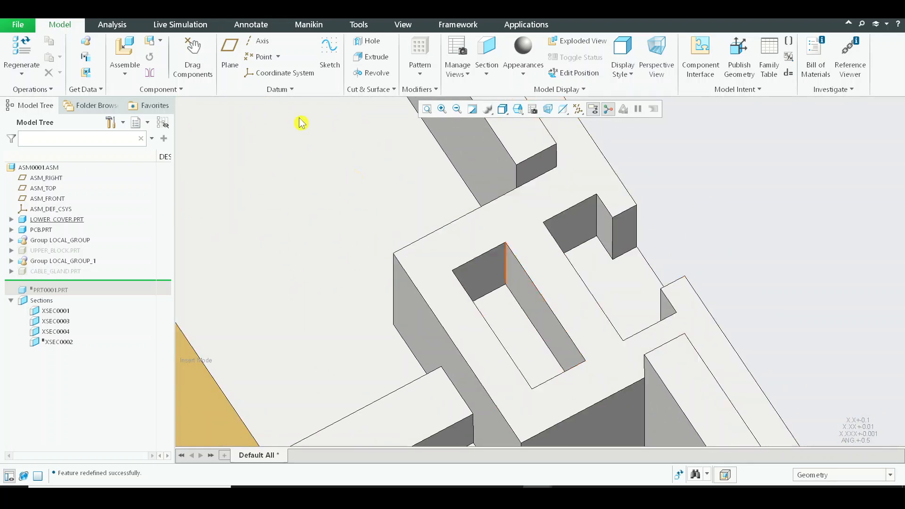
left_click(114, 28)
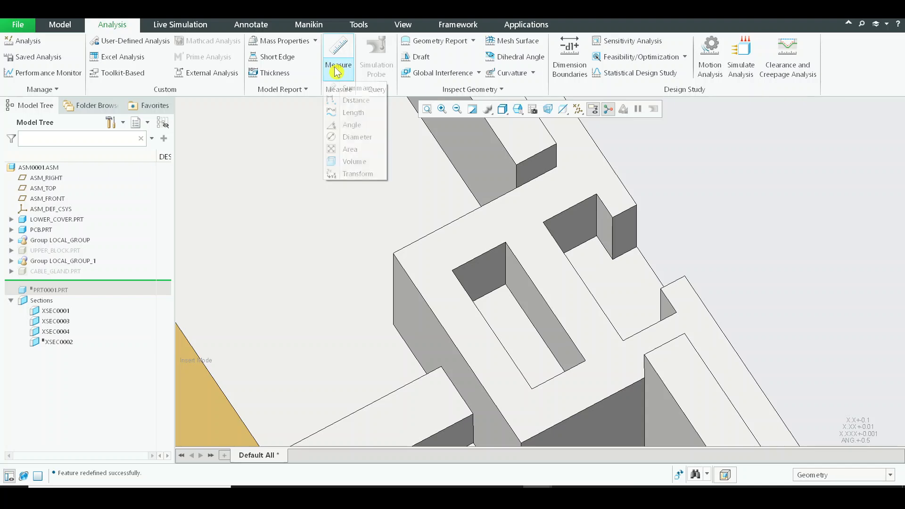
left_click(379, 103)
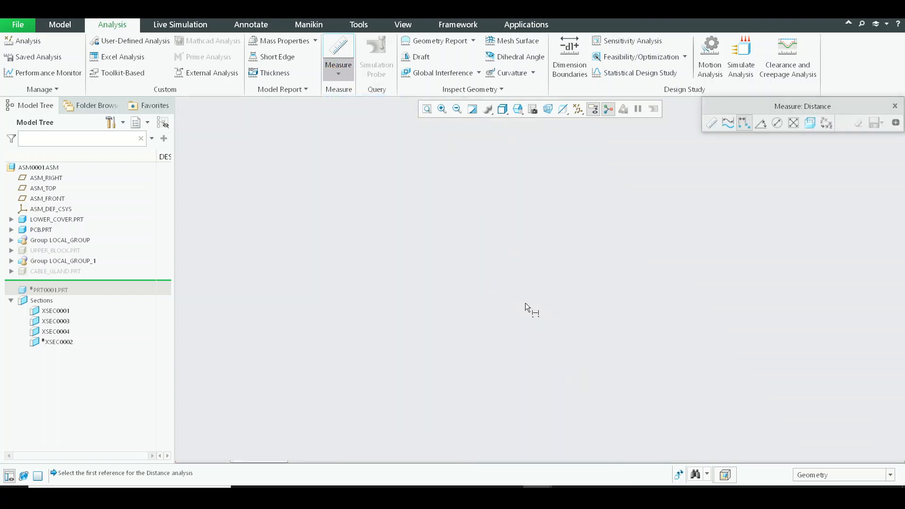
left_click(526, 303)
scroll(599, 301, "up", 4)
middle_click_drag(600, 301, 564, 303)
scroll(568, 360, "down", 3)
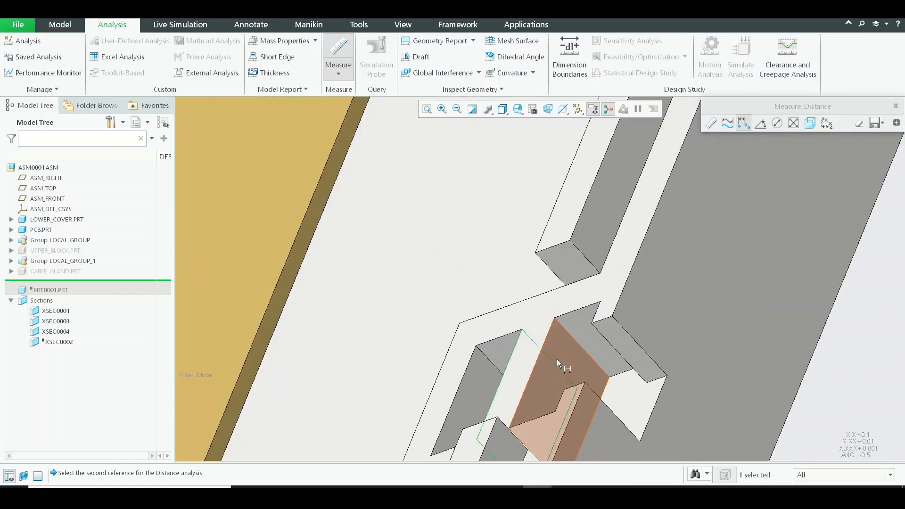
left_click(557, 358)
middle_click_drag(558, 356, 542, 253)
scroll(600, 278, "up", 2)
scroll(556, 279, "down", 3)
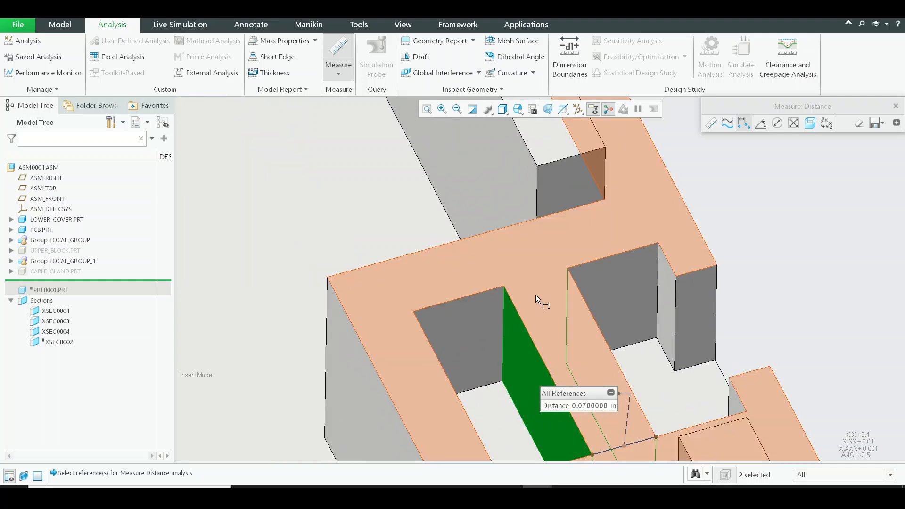
Measure the length of the lower cover's closed pocket between its two end walls.
left_click(495, 313)
scroll(525, 222, "up", 3)
middle_click_drag(526, 219, 511, 219)
scroll(500, 264, "down", 2)
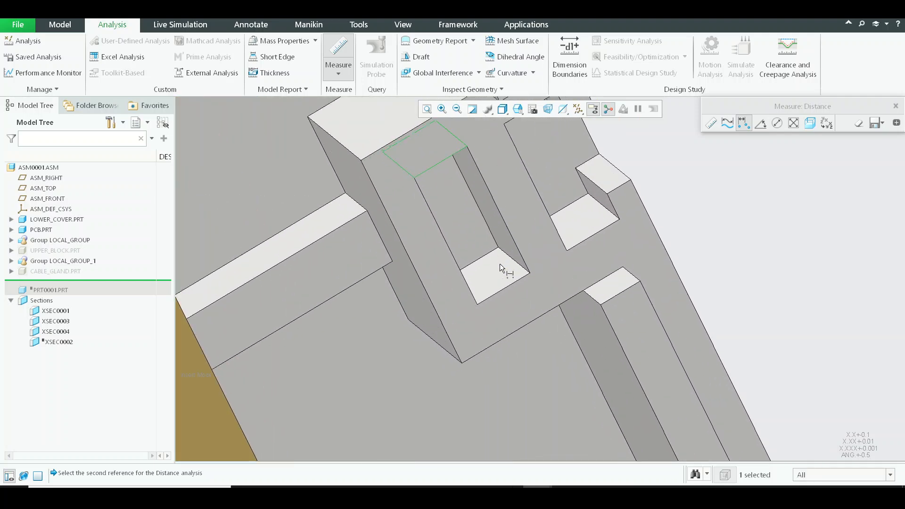
middle_click_drag(506, 272, 537, 183)
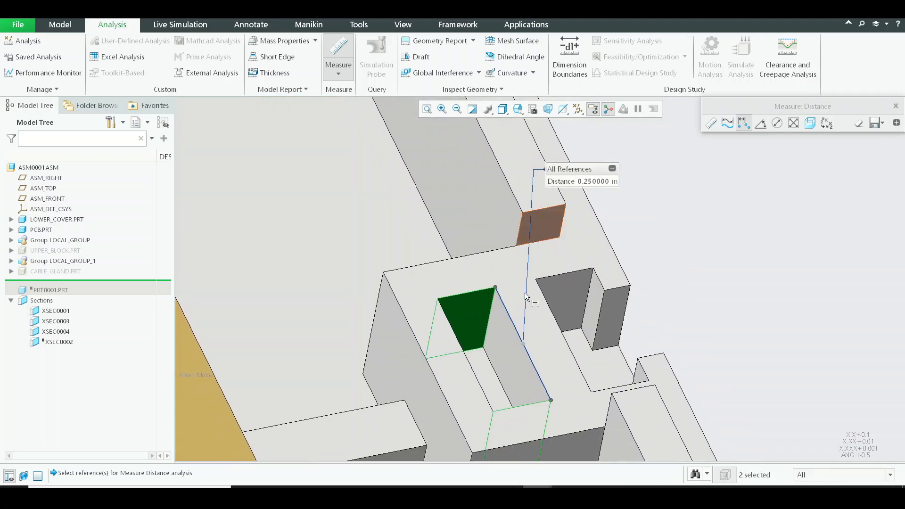
Measure the depth of the closed pocket from the lower cover's top face to the pocket floor.
middle_click_drag(618, 267, 620, 256, "shift")
left_click(538, 329)
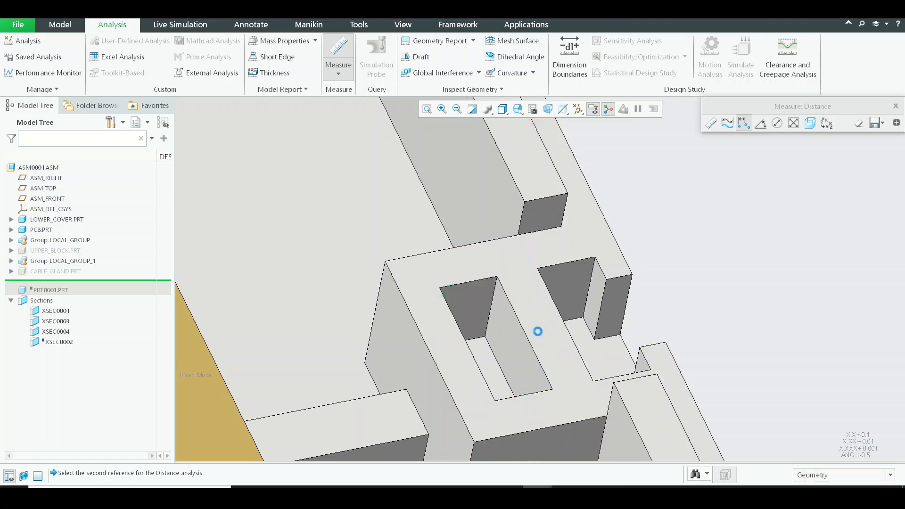
left_click(494, 372)
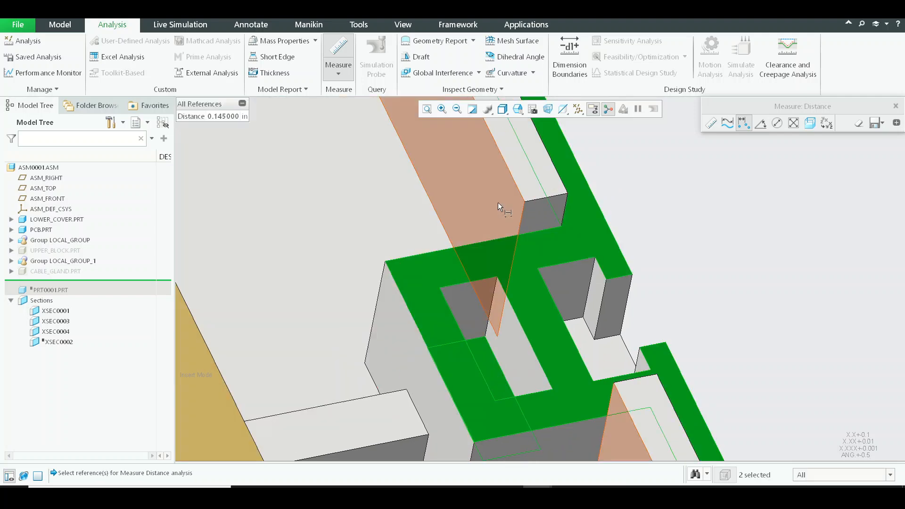
scroll(517, 220, "up", 2)
left_click_drag(210, 103, 338, 179)
middle_click_drag(534, 280, 515, 245, "shift")
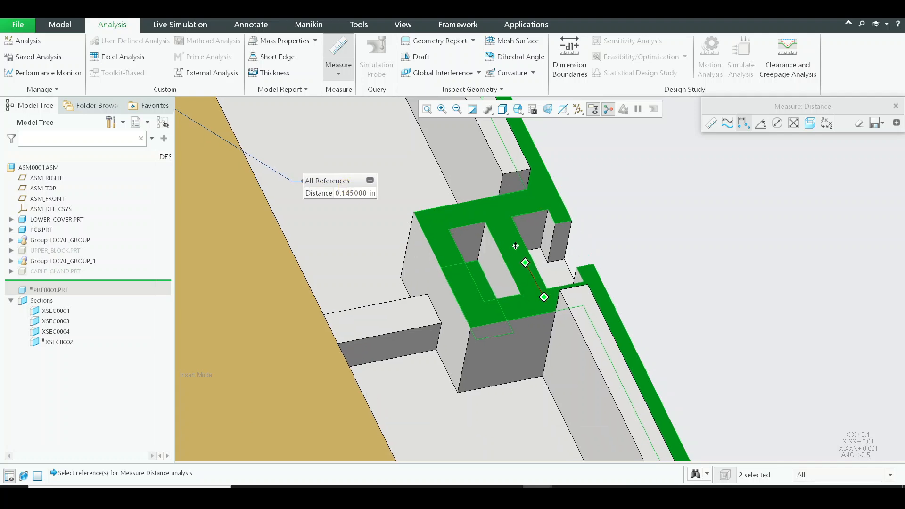
Remeasure the closed pocket's length from its end wall to the opposite end's upper edge, and close the distance measurement.
scroll(511, 254, "down", 3)
left_click(452, 217)
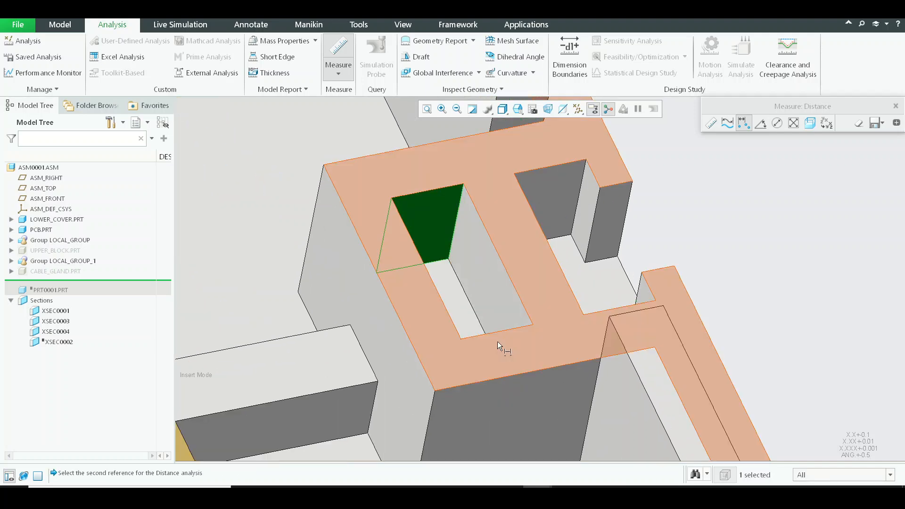
left_click(495, 329, "ctrl")
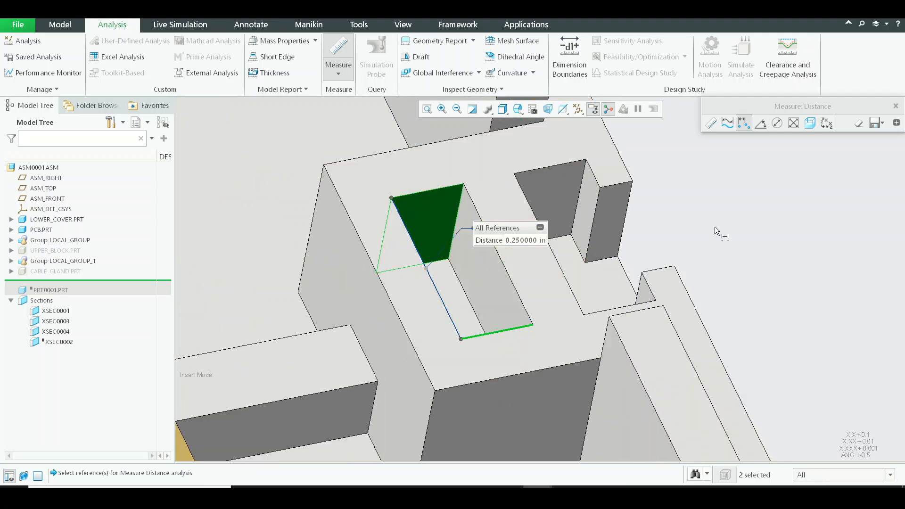
key("Escape")
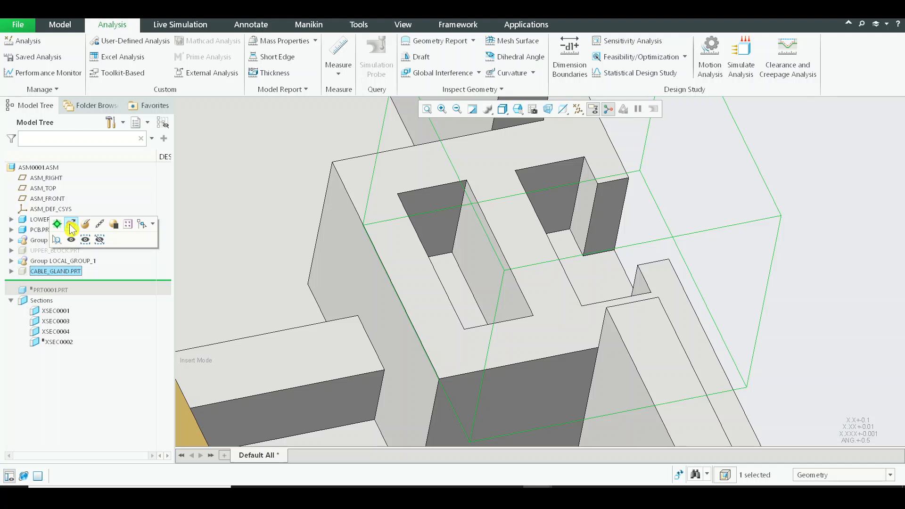
Open the cable gland part in its own window and view its underside.
left_click(71, 225)
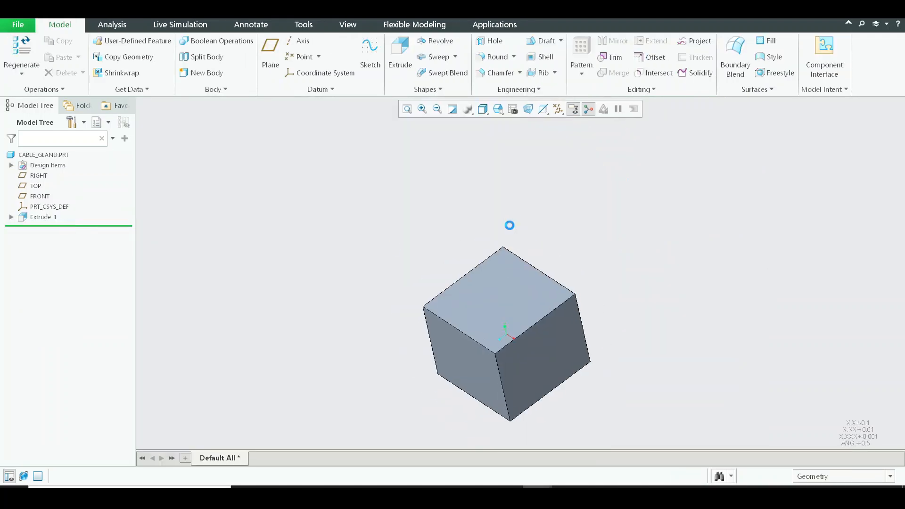
middle_click_drag(618, 285, 497, 293)
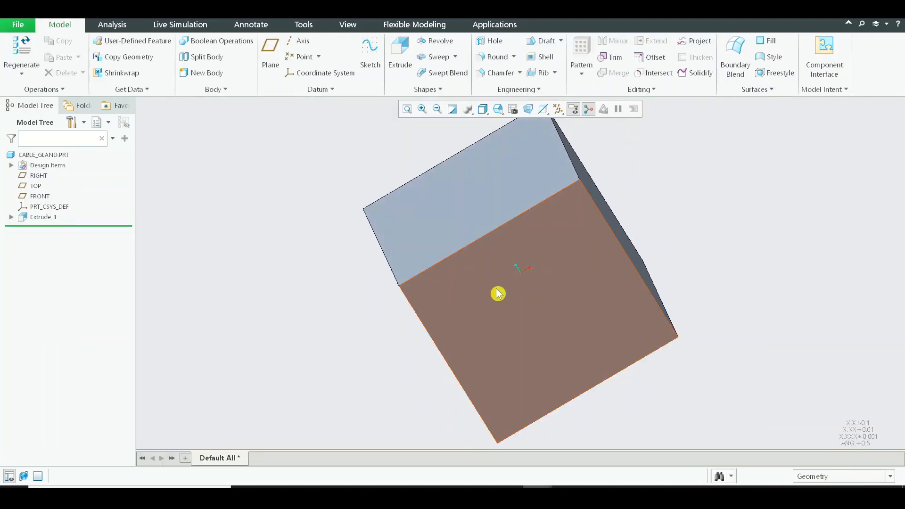
left_click(503, 269)
left_click(518, 256)
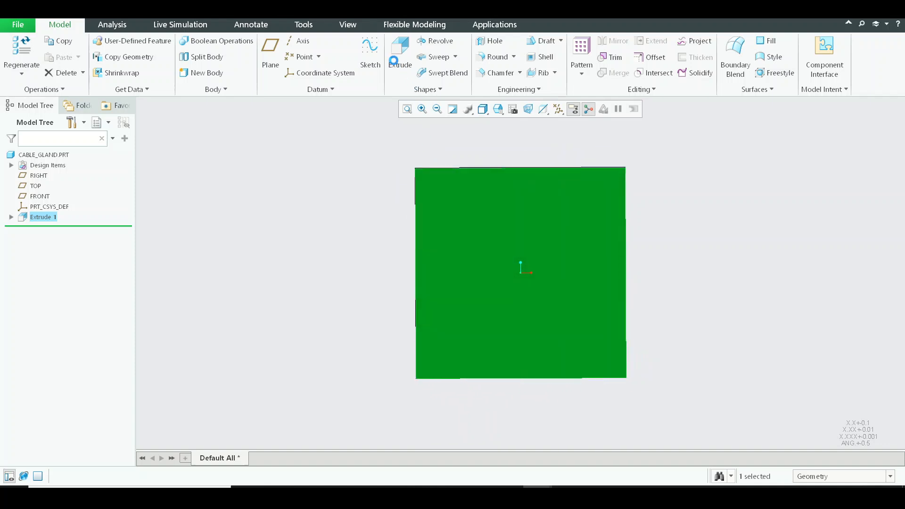
left_click(470, 42)
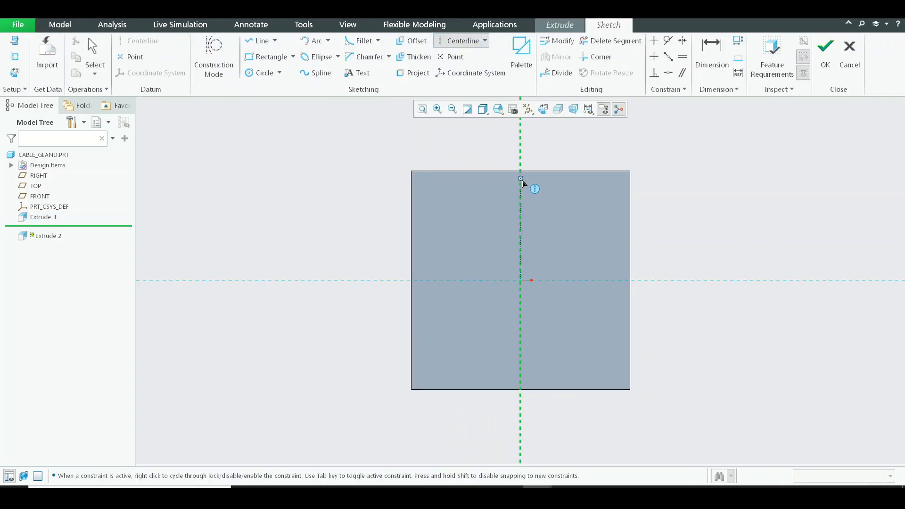
middle_click(572, 210)
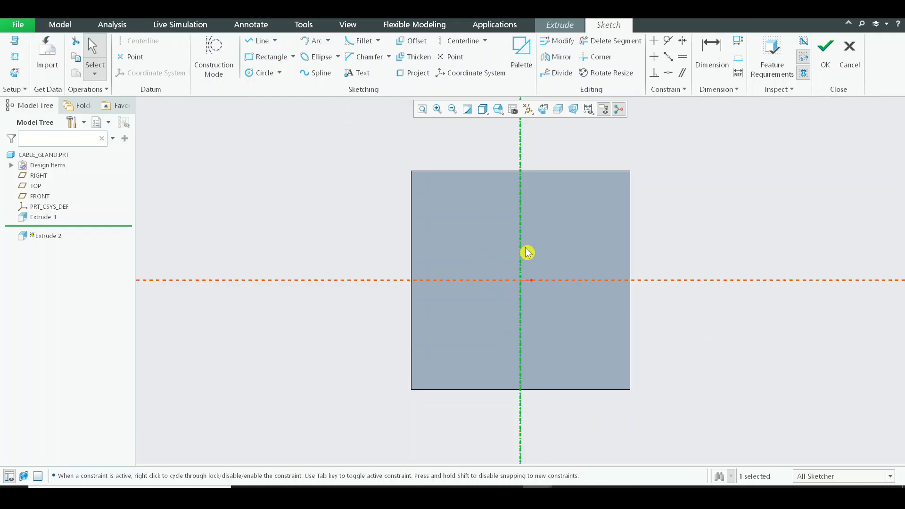
Switch to the ASM0001 assembly window and examine the lower cover's two pockets from above.
key("alt+Tab")
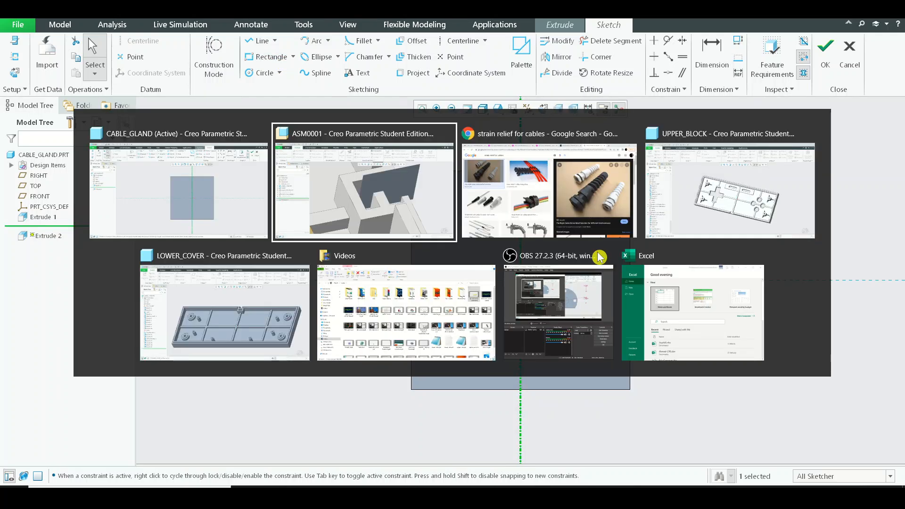
key("Tab")
key("Tab")
key("Tab")
key("Tab")
key("Tab")
key("Tab")
key("Tab")
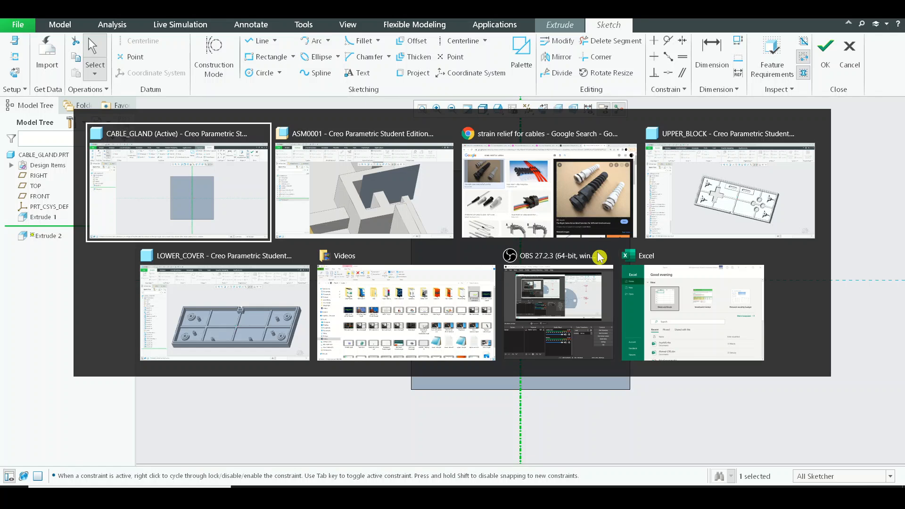
key("Tab")
mouse_move(492, 212)
middle_mouse_down()
mouse_move(488, 222)
mouse_move(499, 215)
middle_mouse_up()
scroll(499, 215, "up", 1)
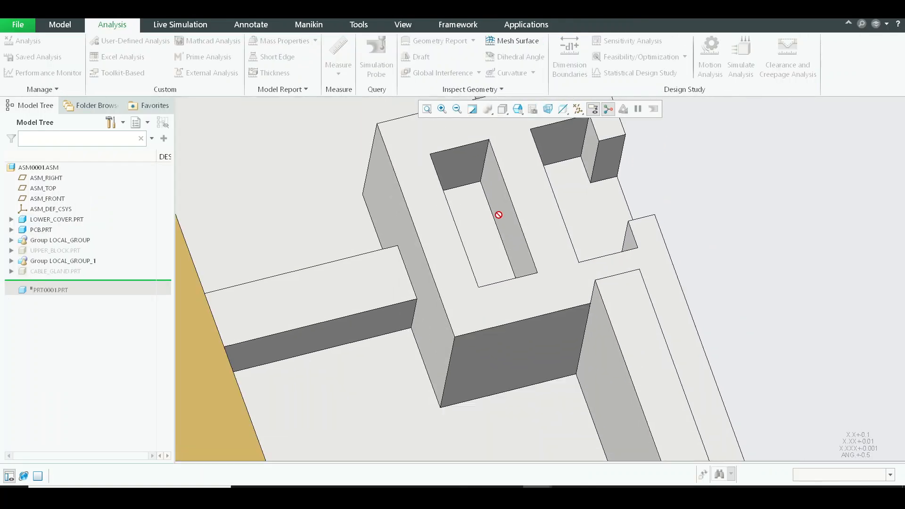
middle_click_drag(499, 162, 508, 235, "shift")
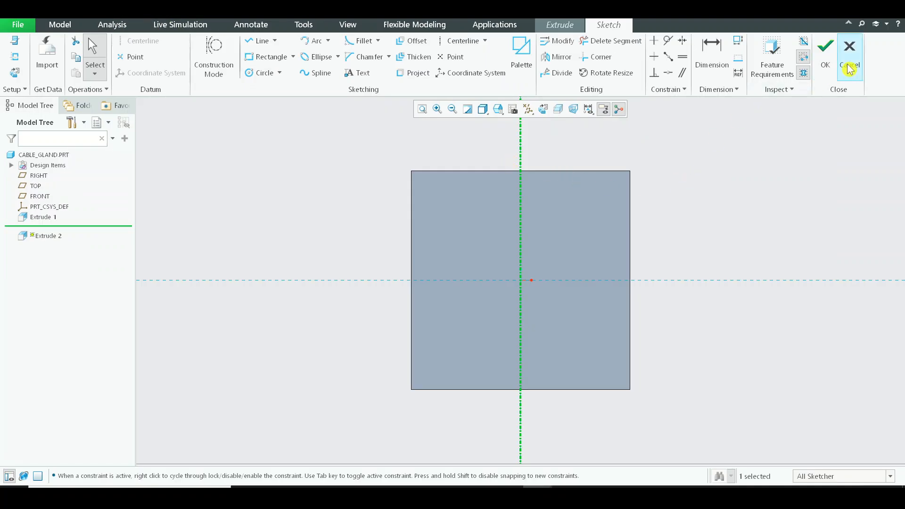
Discard the unfinished sketch and extrusion in the cable gland part.
left_click(850, 61)
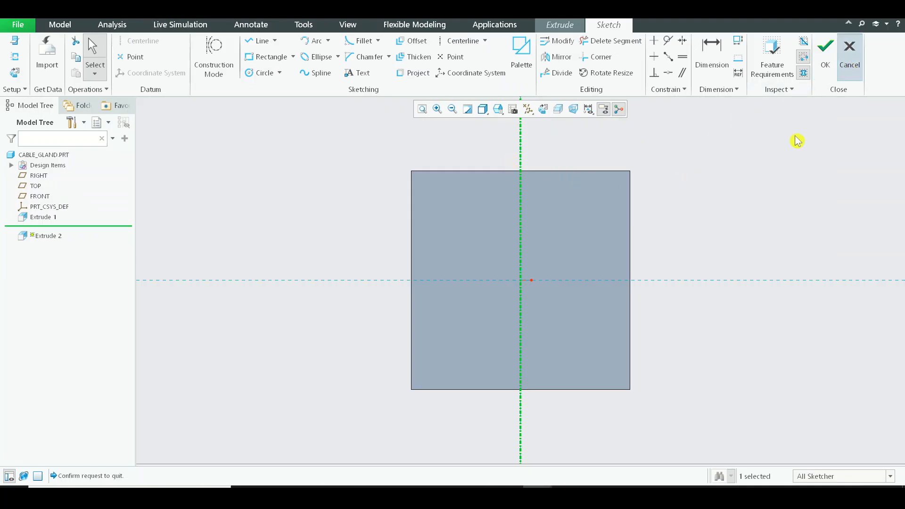
left_click(502, 274)
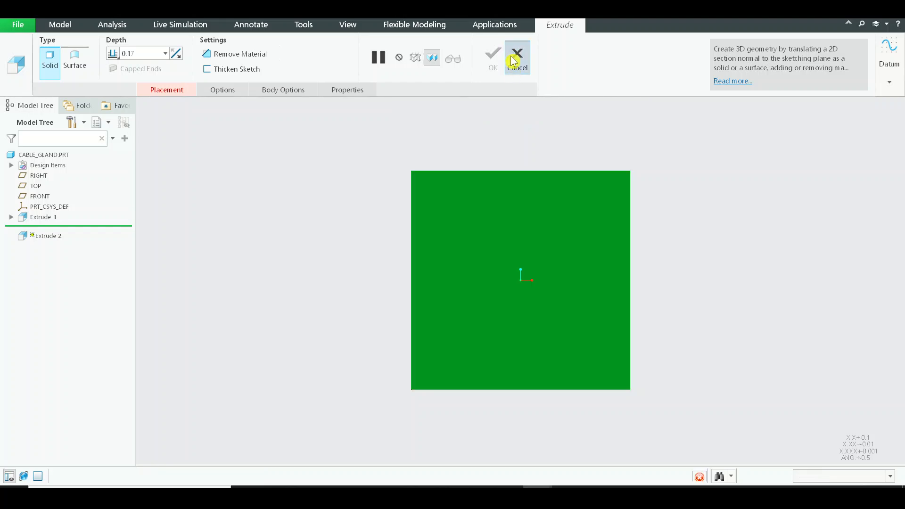
left_click(516, 59)
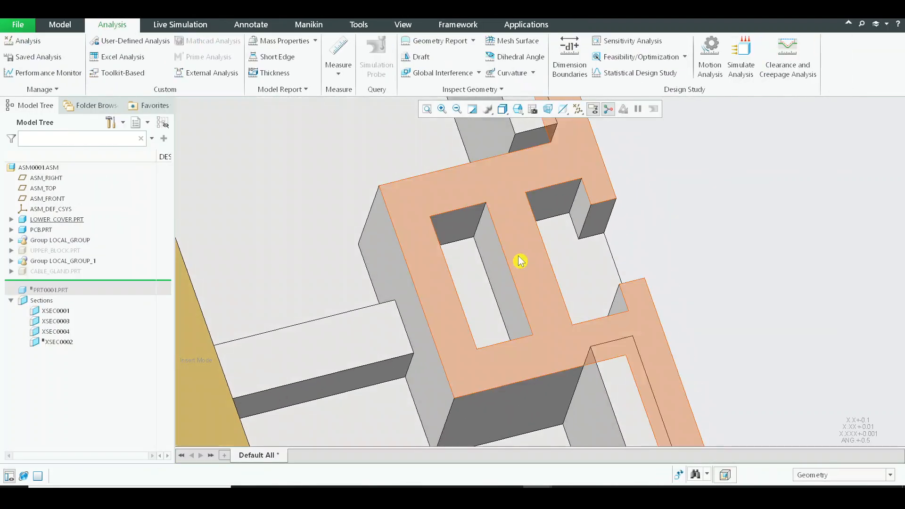
In the assembly, measure from the pocket block's long inner edge to the closed pocket's side wall beside the rib, and copy the distance.
left_click(338, 66)
left_click(361, 101)
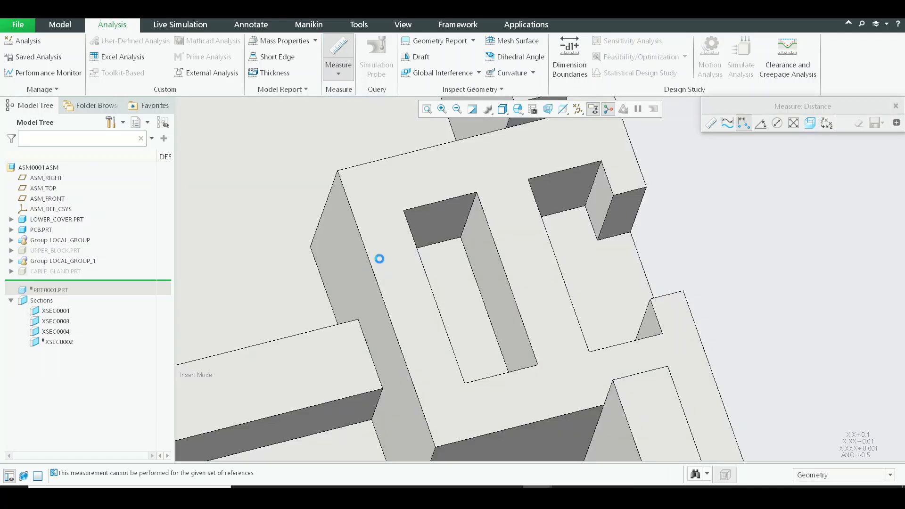
left_click(372, 259)
left_click(487, 250)
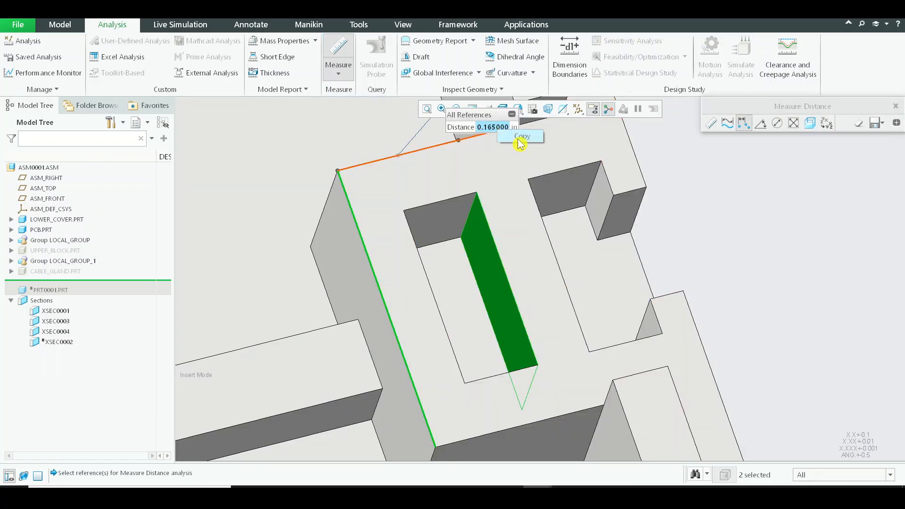
left_click(520, 137)
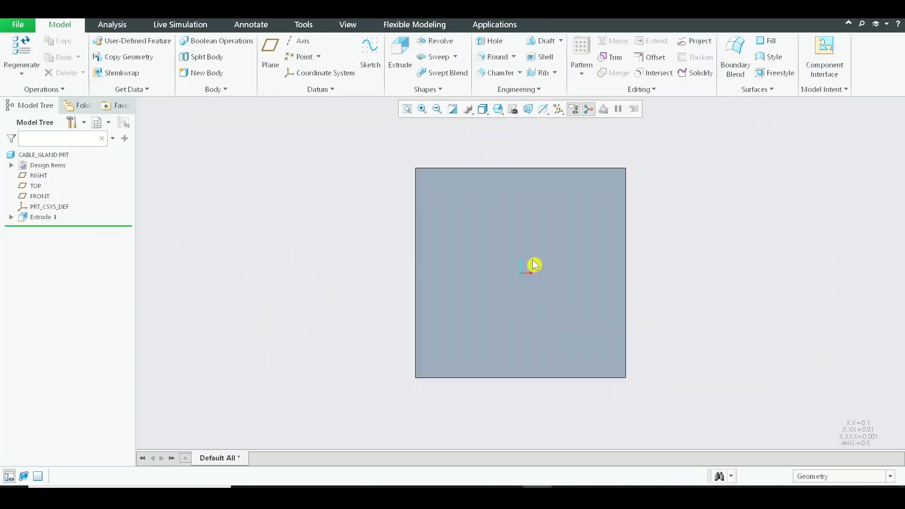
Start an extrusion sketch on the cable gland's underside and place a horizontal centerline in the lower half of the square face.
left_click(534, 265)
key("ctrl+d")
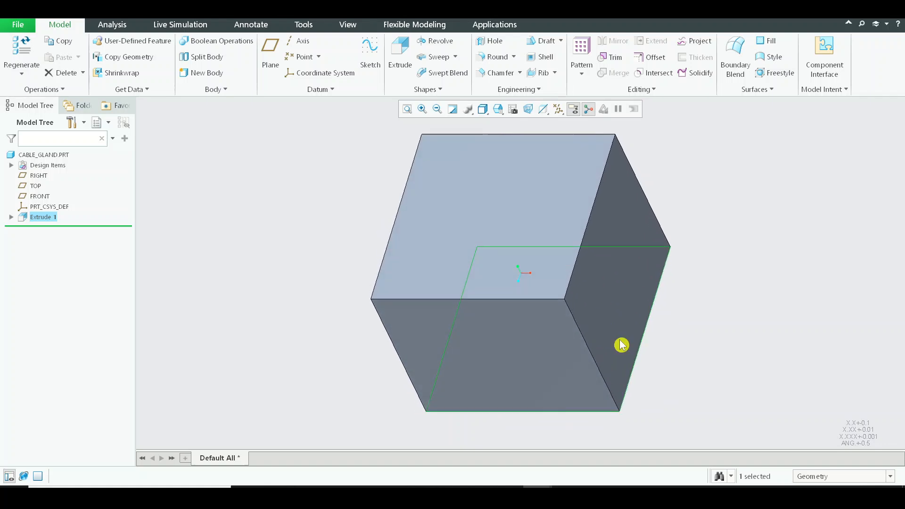
middle_click_drag(622, 345, 615, 262)
left_click(589, 324)
left_click(608, 286)
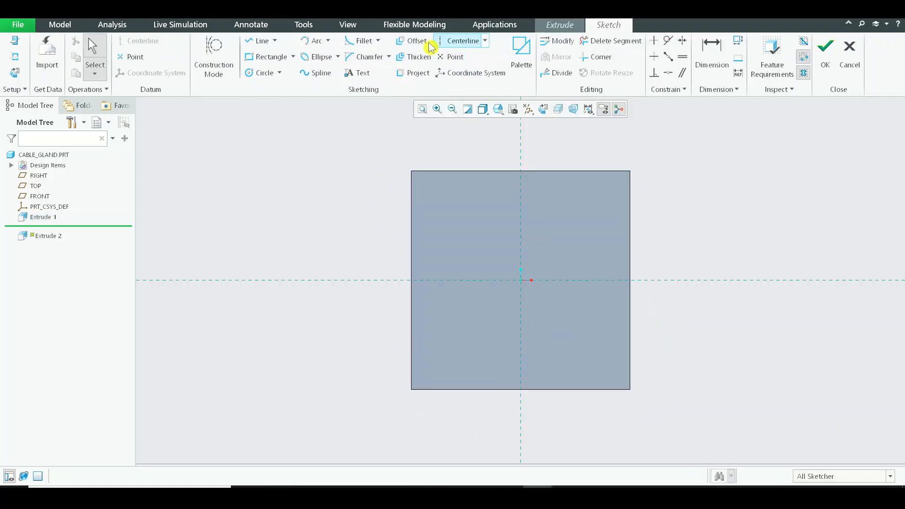
left_click(461, 41)
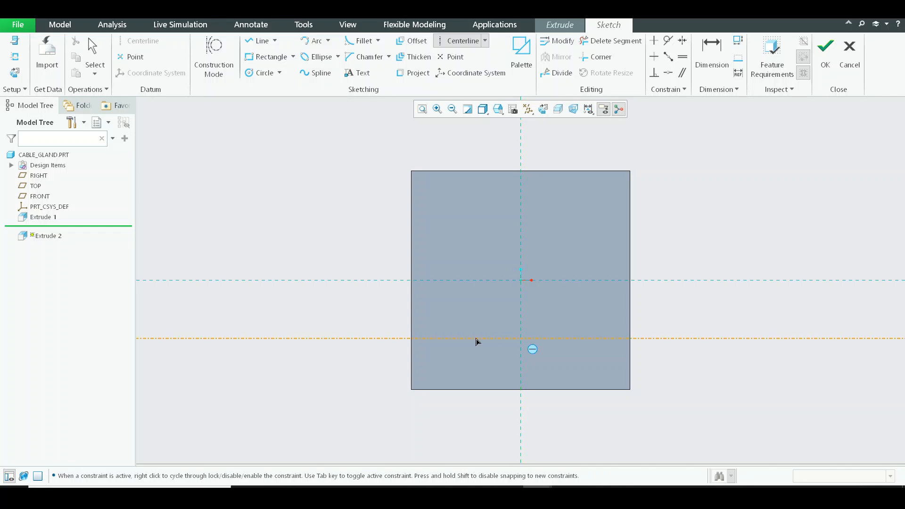
left_click(572, 341)
middle_click(530, 361)
Dimension the horizontal centerline from the square's lower edge and set the distance to 0.165 in.
left_click(729, 75)
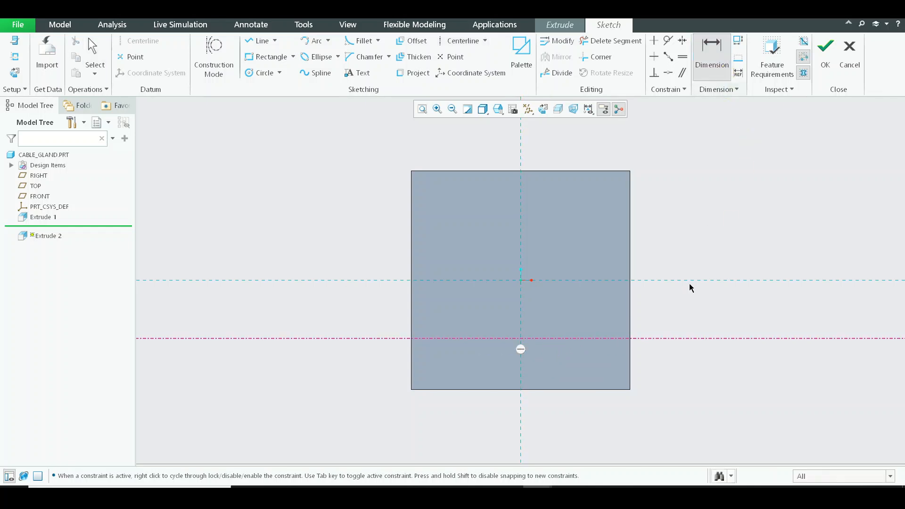
middle_click(653, 379)
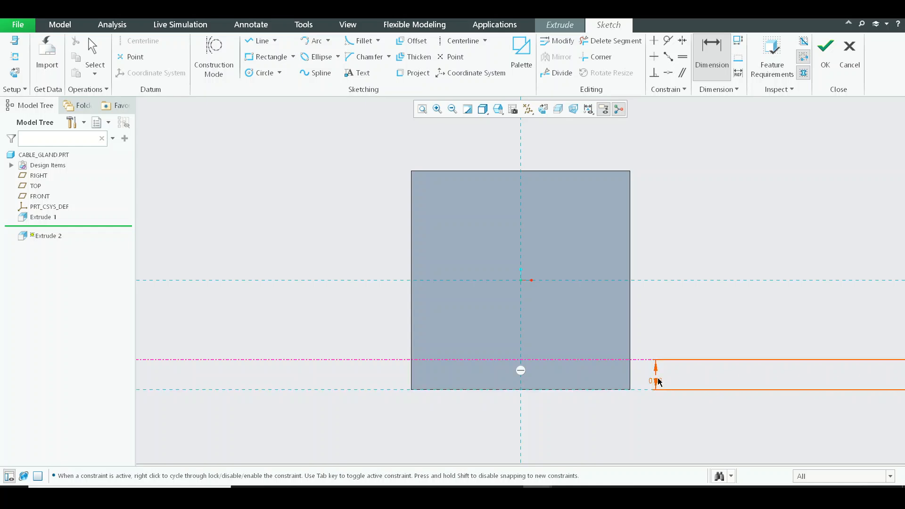
double_click(659, 382)
type("0.165")
key("Return")
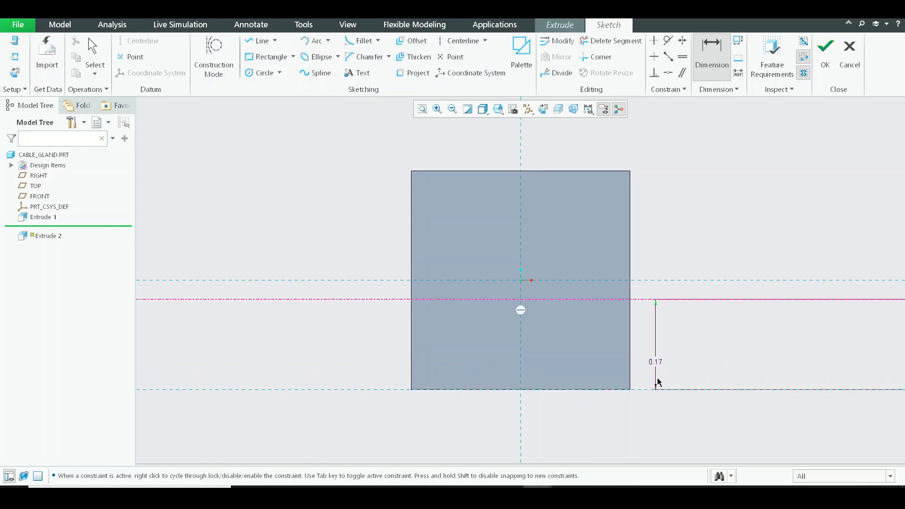
Sketch a rectangle about 0.19 by 0.08 in standing on the horizontal centerline and make it symmetric about the vertical axis.
left_click(826, 53)
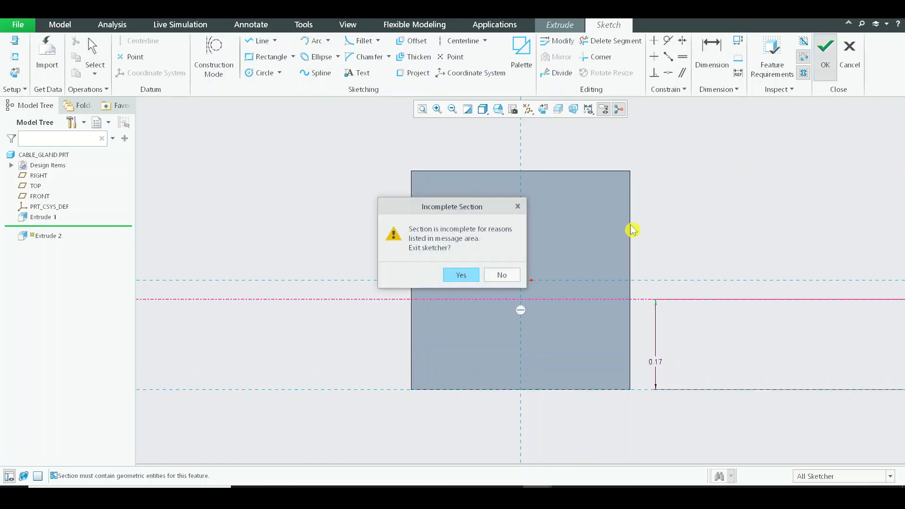
left_click(502, 276)
left_click(265, 57)
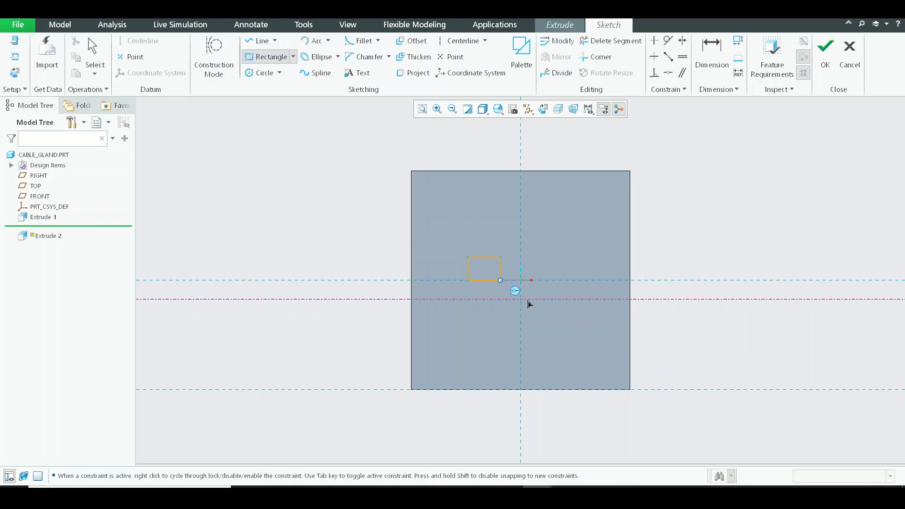
middle_click(632, 312)
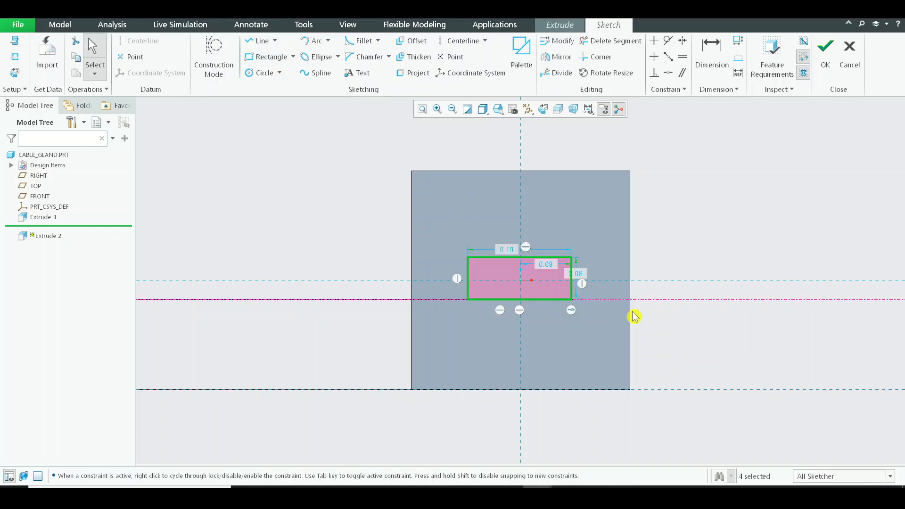
left_click(686, 41)
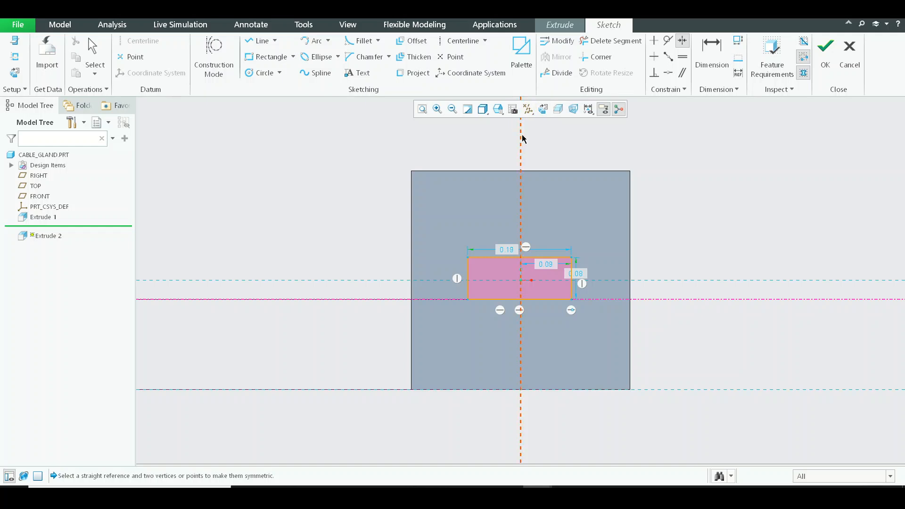
left_click(469, 258)
middle_click(505, 253)
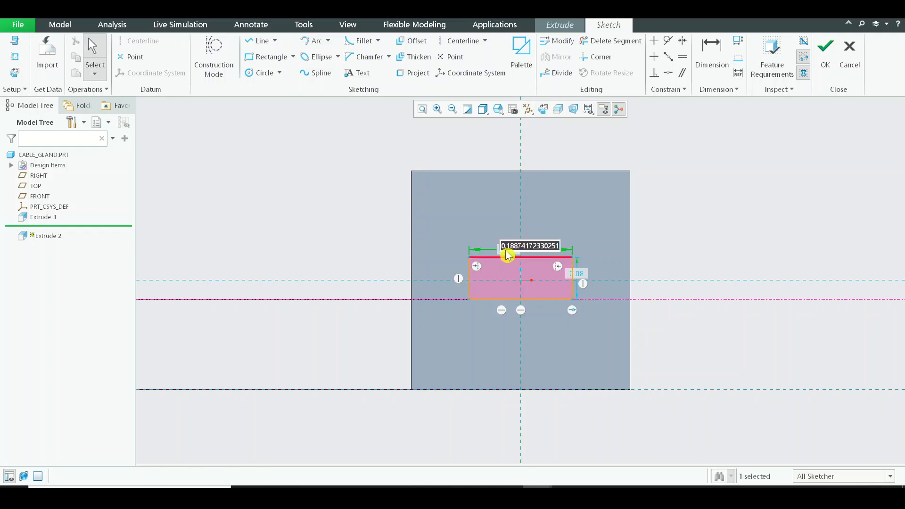
Try rectangle widths of 0.075 in and about 0.13 in, and accept the sketch.
double_click(505, 251)
type("0.75")
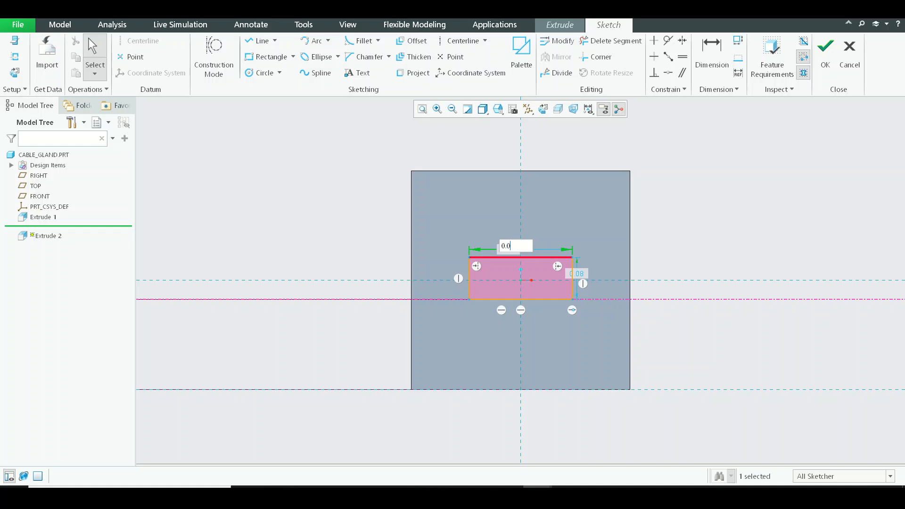
left_click(507, 254)
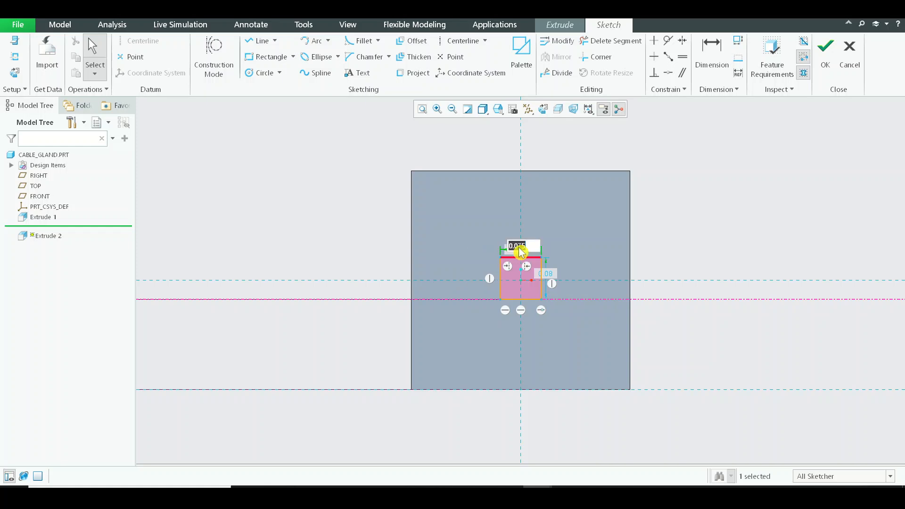
key("Return")
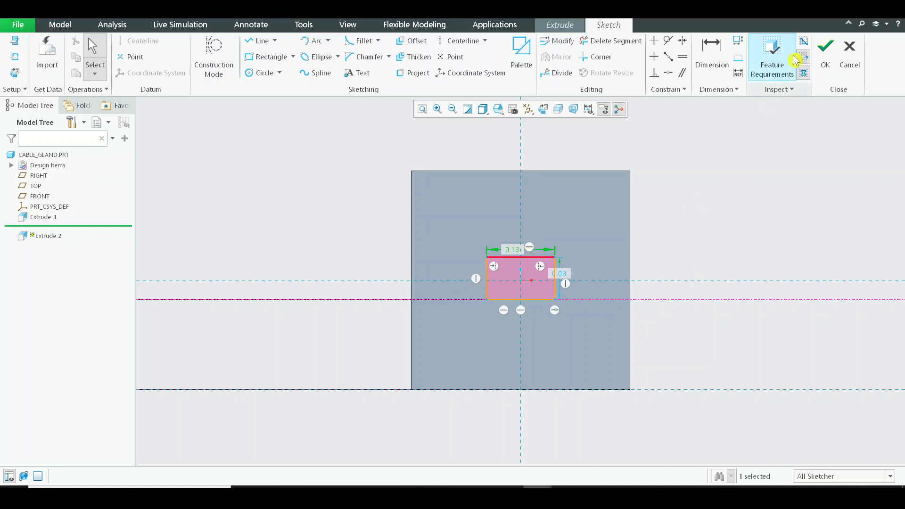
left_click(817, 73)
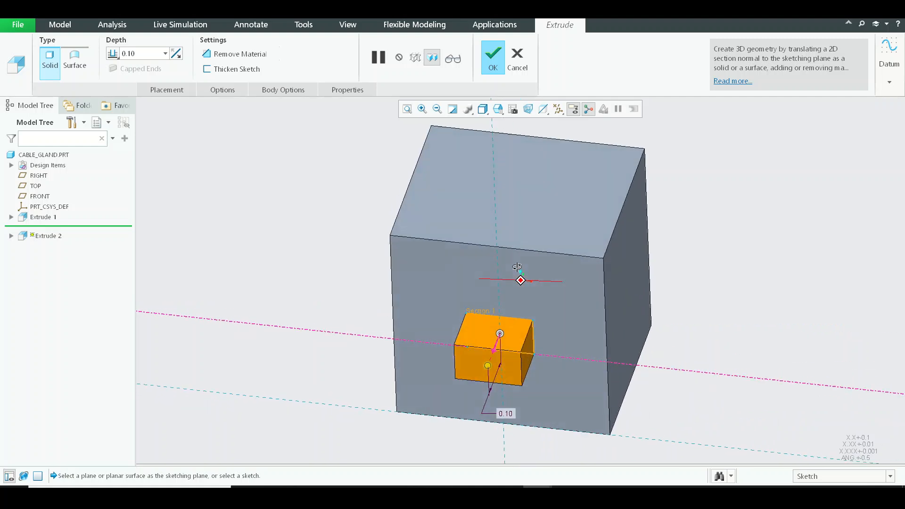
Reopen the extrusion's sketch and set the rectangle to 0.25 in wide and 0.075 in high.
left_click(166, 90)
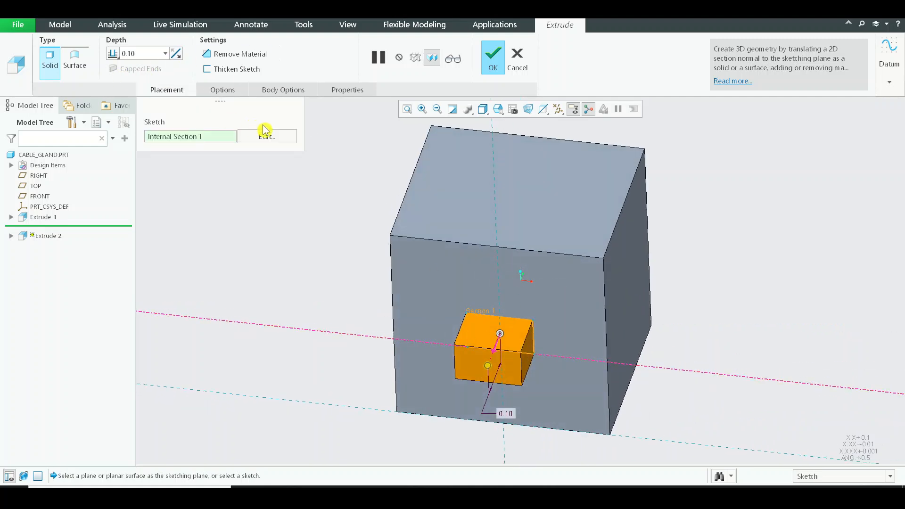
left_click(268, 136)
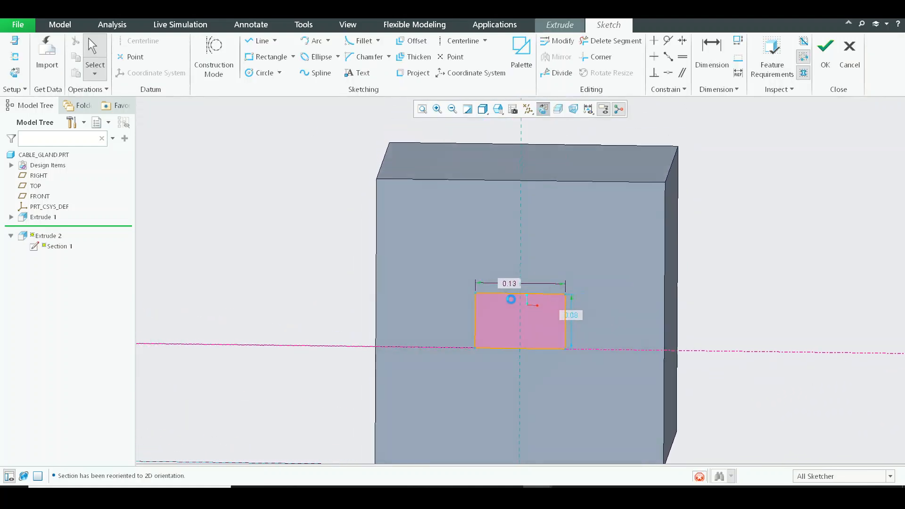
double_click(519, 278)
type("0.25")
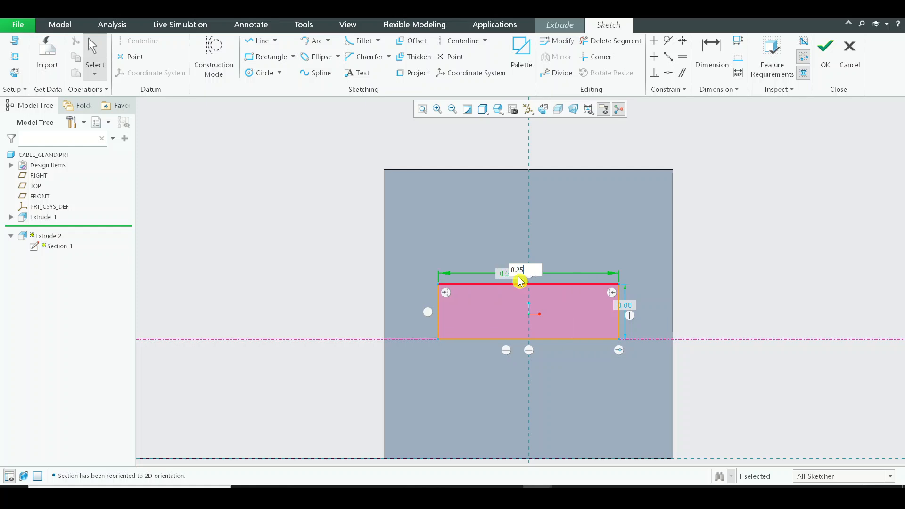
double_click(627, 307)
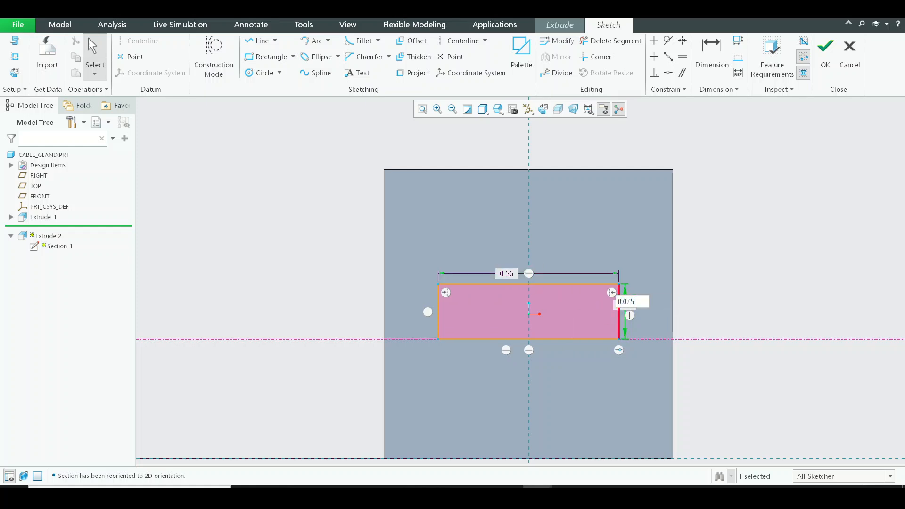
key("Return")
Accept the sketch and complete the extrusion as a 0.10 in deep cut that removes material.
left_click(818, 46)
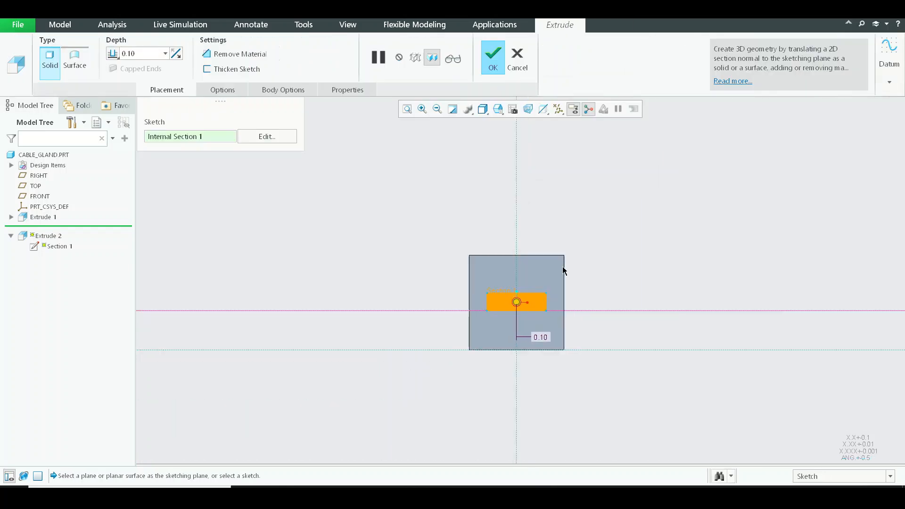
left_click(222, 54)
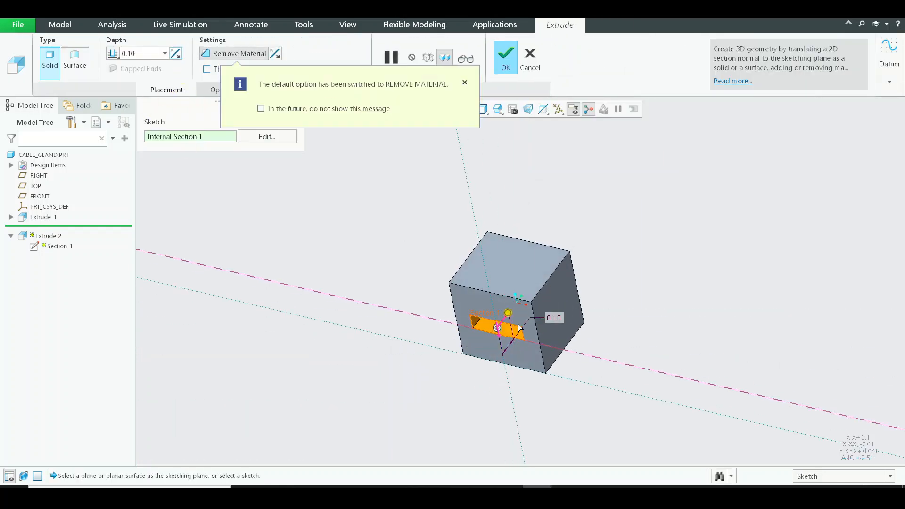
middle_click(546, 239)
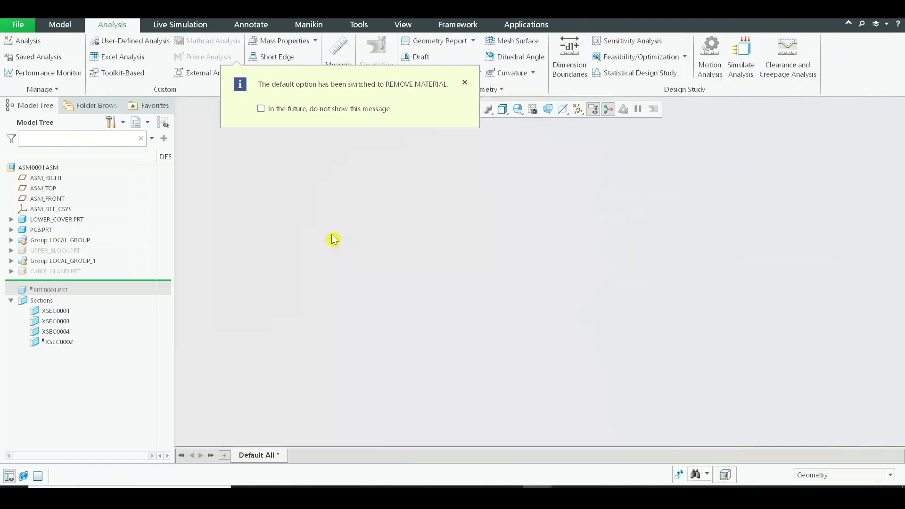
In the assembly, show the cable gland again and activate the XSEC0004 cross section.
left_click(62, 272)
left_click(75, 236)
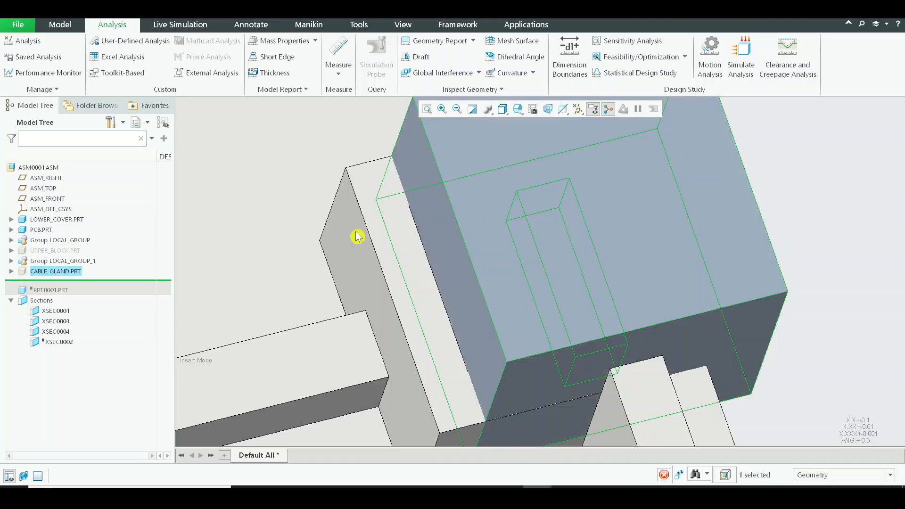
scroll(632, 249, "up", 4)
left_click(56, 311)
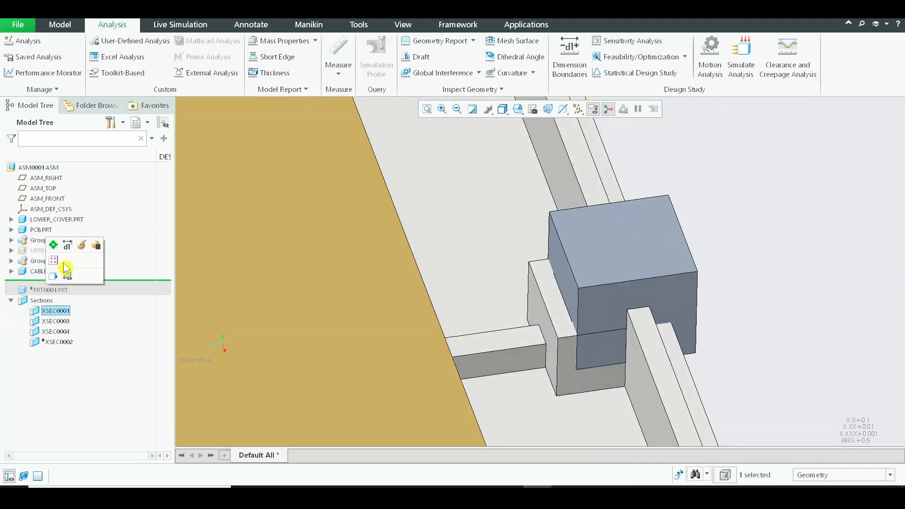
left_click(55, 331)
left_click(72, 266)
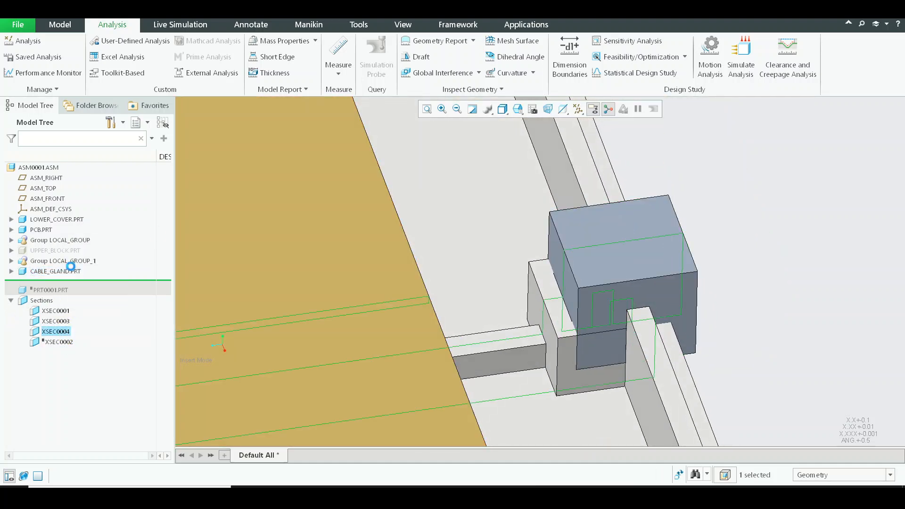
Examine the sectioned gland to compare its slot's position with the lower cover's rib.
middle_click_drag(537, 350, 665, 335)
scroll(588, 291, "up", 5)
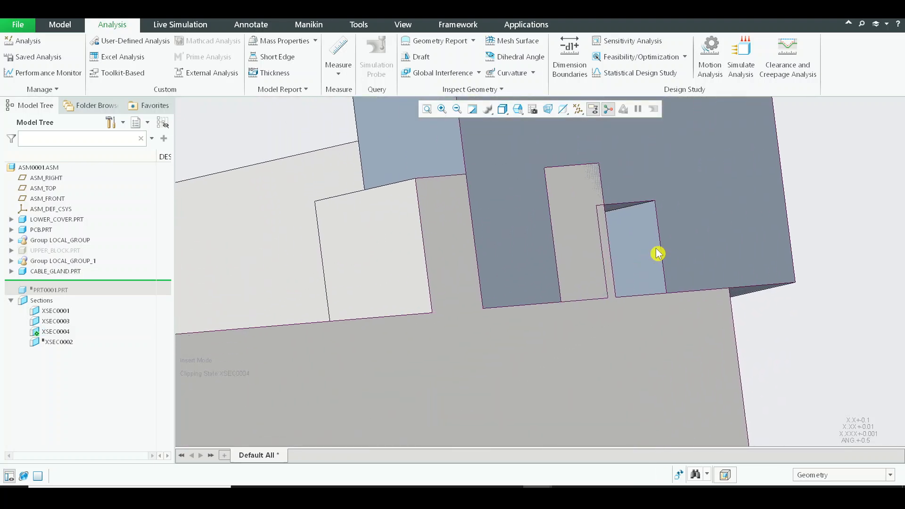
scroll(656, 254, "up", 2)
scroll(653, 256, "up", 2)
scroll(602, 250, "up", 3)
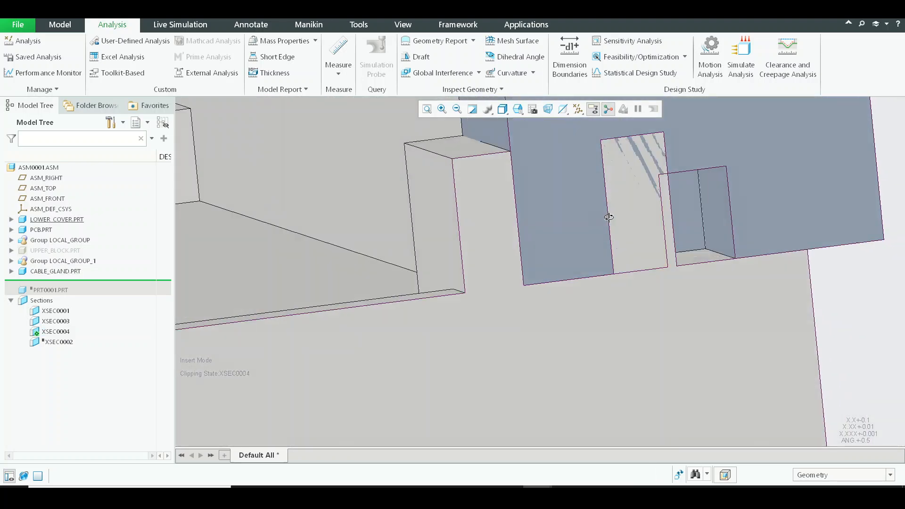
middle_click_drag(737, 194, 678, 198)
middle_click_drag(615, 176, 590, 180, "shift")
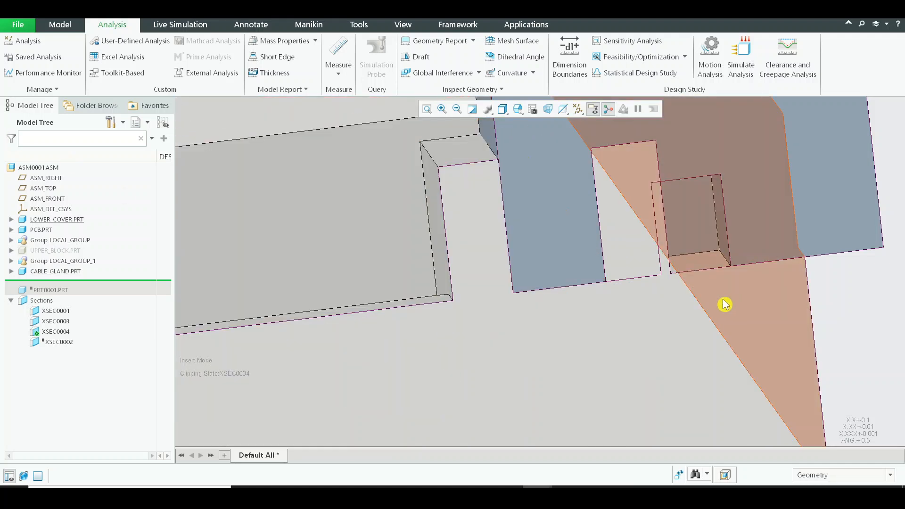
Orient the view to the XSEC0004 section, measure from the slot's inner side edge to the rib's far side edge, and copy the distance.
left_click(58, 332)
left_click(68, 302)
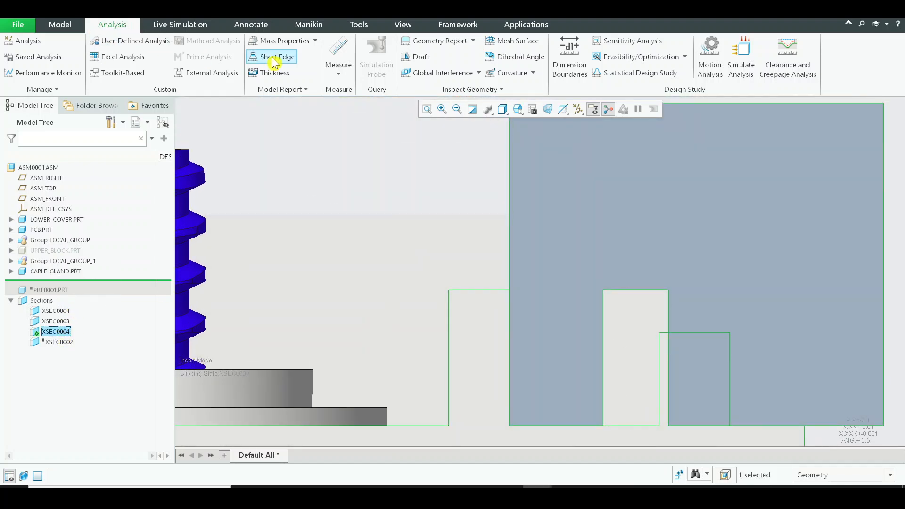
left_click(338, 71)
left_click(348, 106)
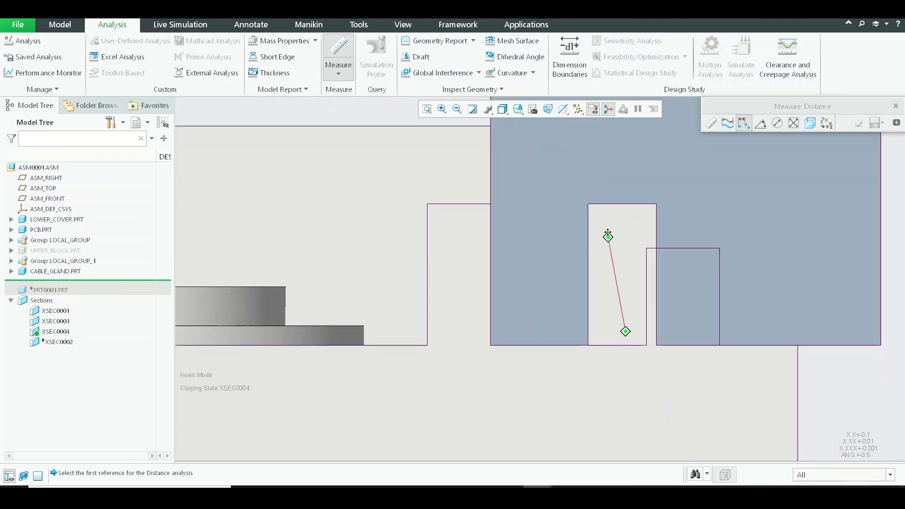
left_click(648, 299)
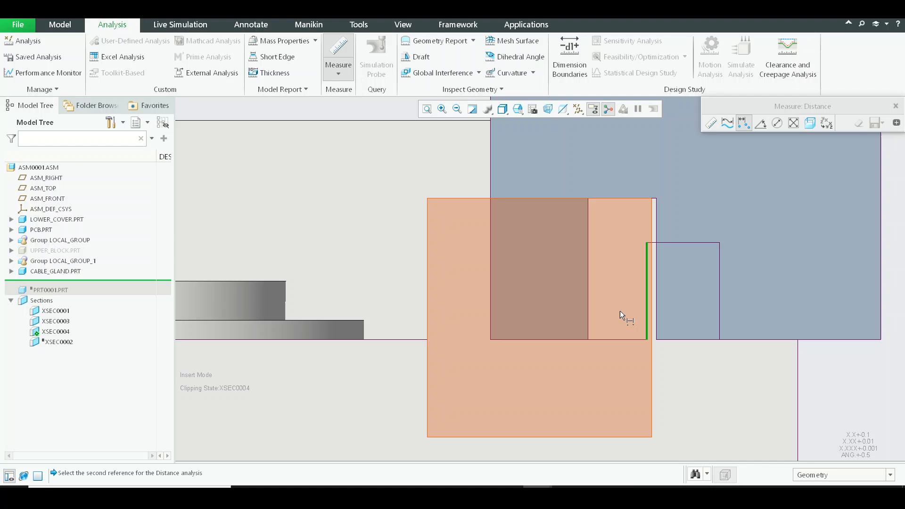
left_click(589, 313)
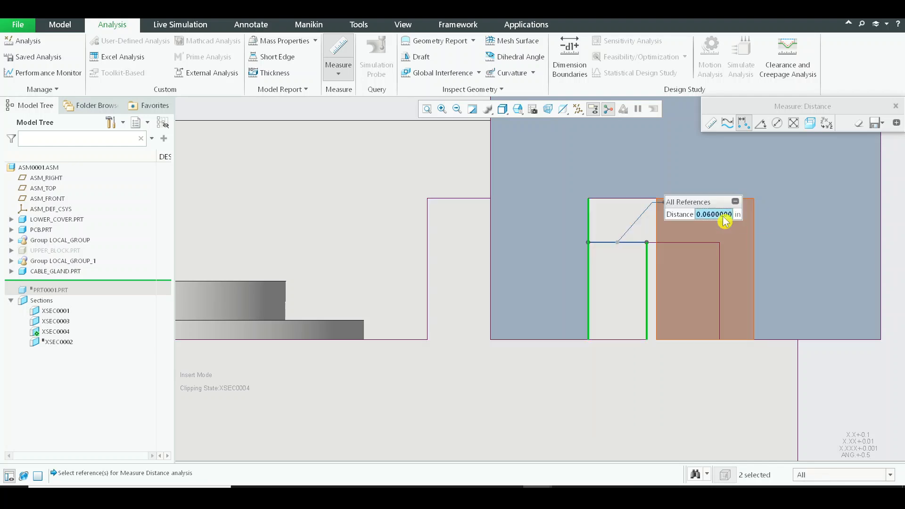
right_click(723, 217)
left_click(730, 223)
key("Escape")
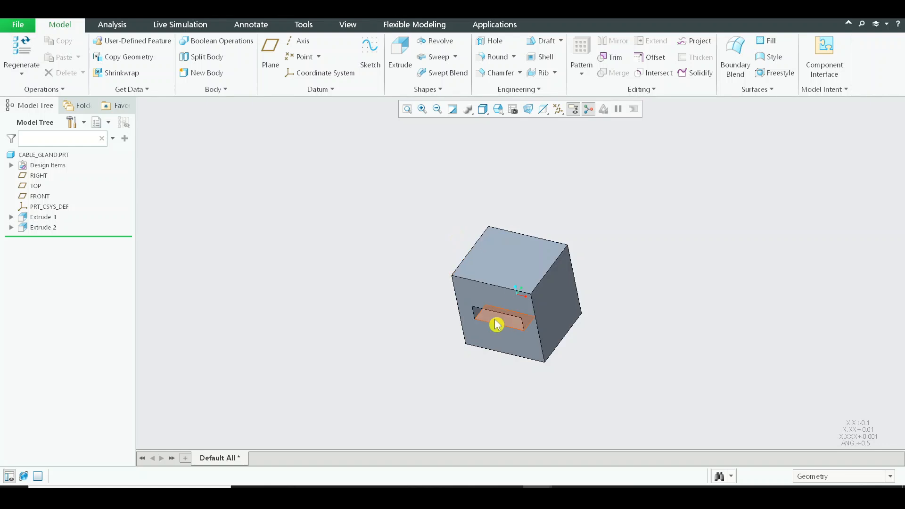
Redefine the cable gland's slot cut, setting the centerline's distance from the square's lower edge to 0.165-0.0600000 in.
left_click(42, 228)
left_click(61, 166)
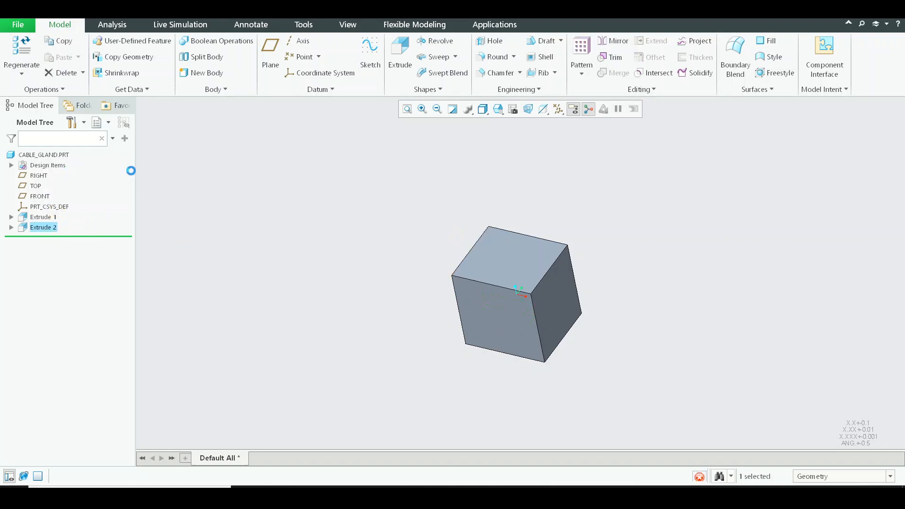
left_click(242, 138)
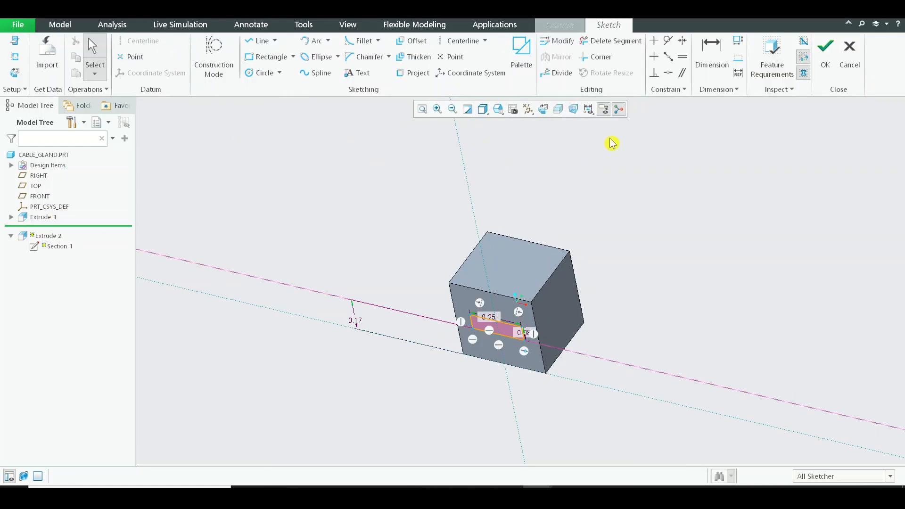
left_click(543, 110)
double_click(338, 347)
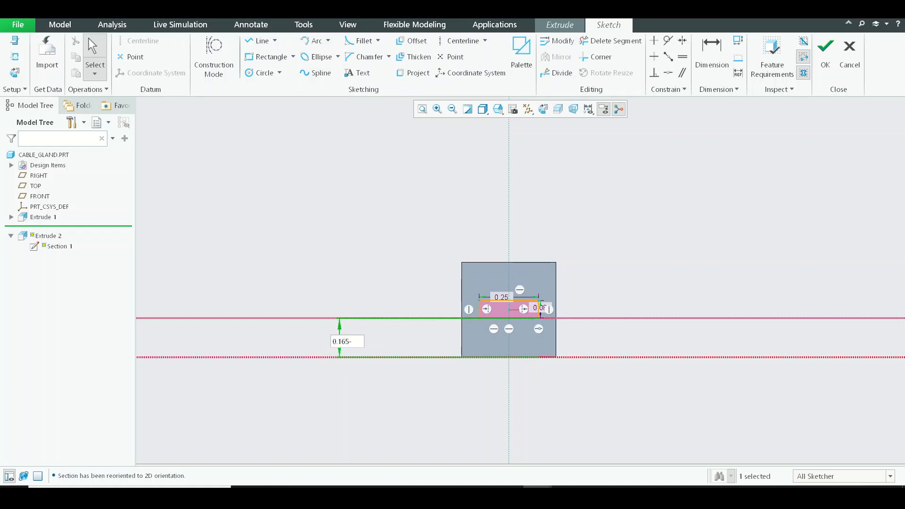
type("-0.0600000")
key("Return")
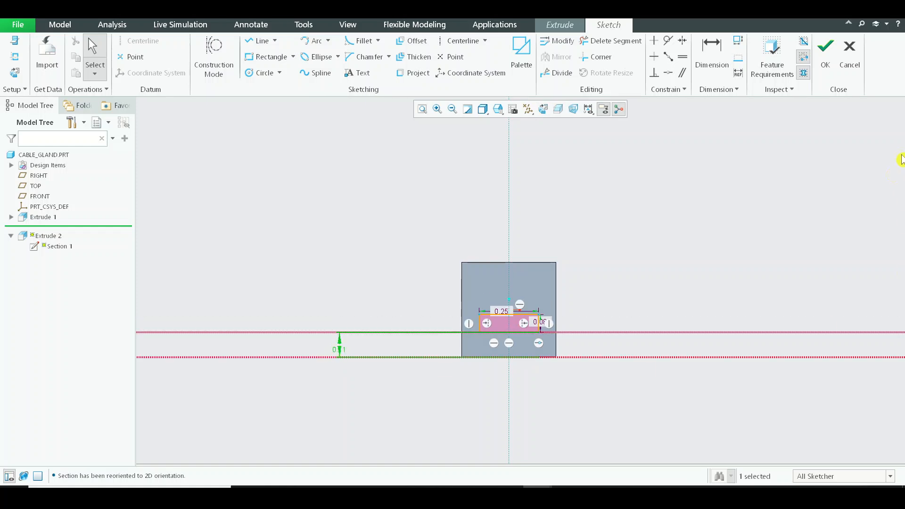
left_click(825, 68)
middle_click(410, 207)
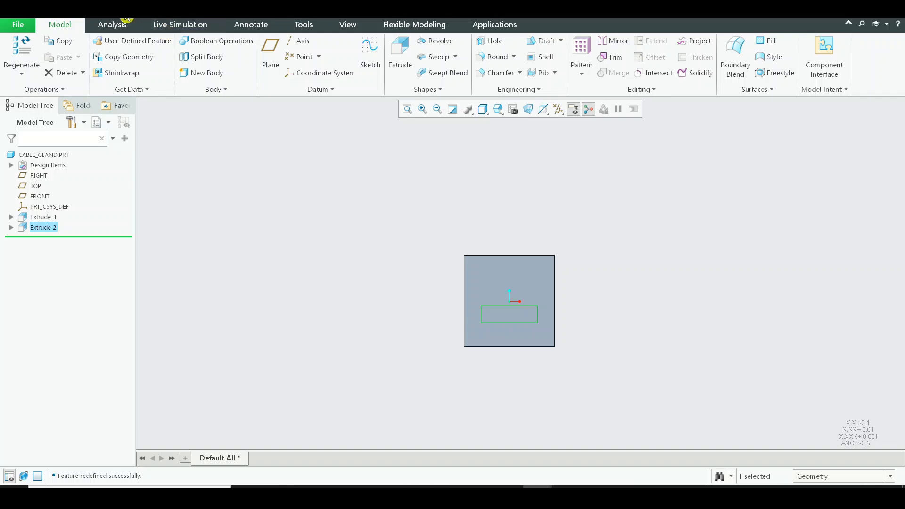
Return to the assembly and check the relocated slot against the lower cover's rib in the section view.
left_click(143, 17)
left_click(188, 33)
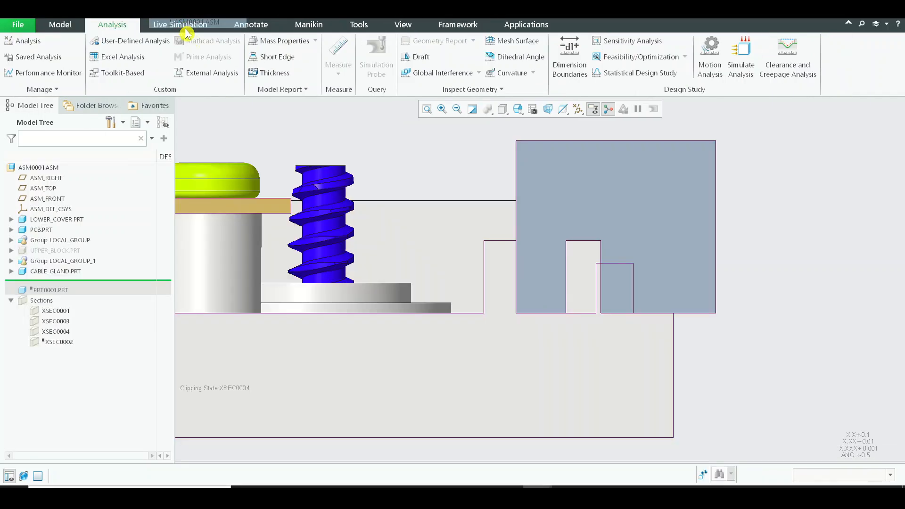
middle_click_drag(710, 272, 676, 286)
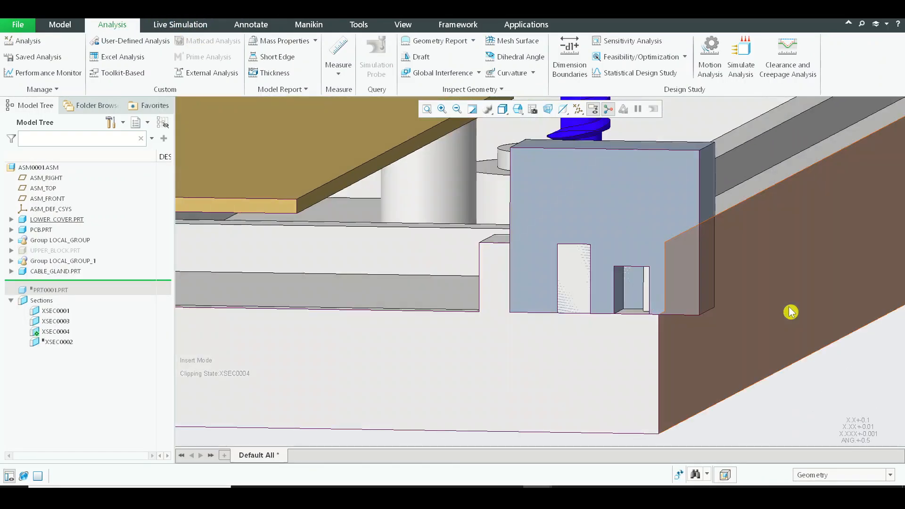
scroll(711, 276, "down", 3)
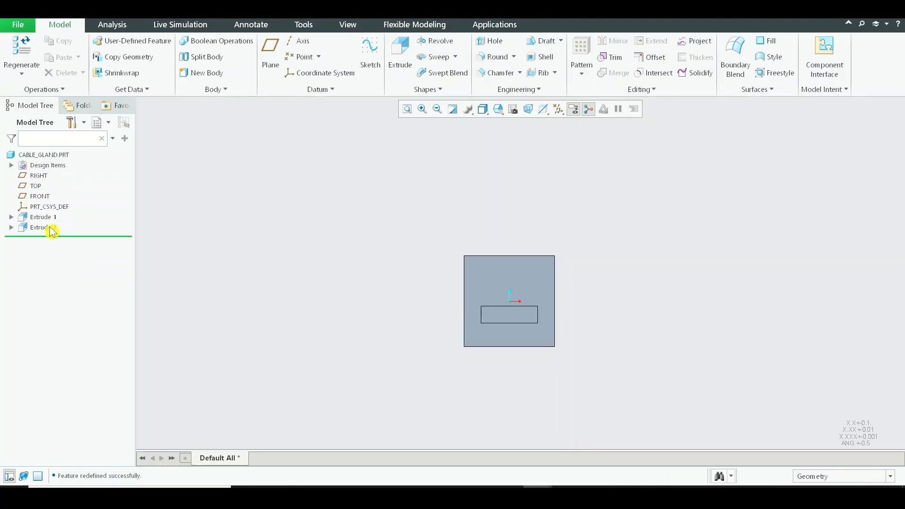
Redefine the cable gland's slot cut, setting the centerline's distance from the square's lower edge to 0.23 in.
left_click(51, 228)
left_click(73, 164)
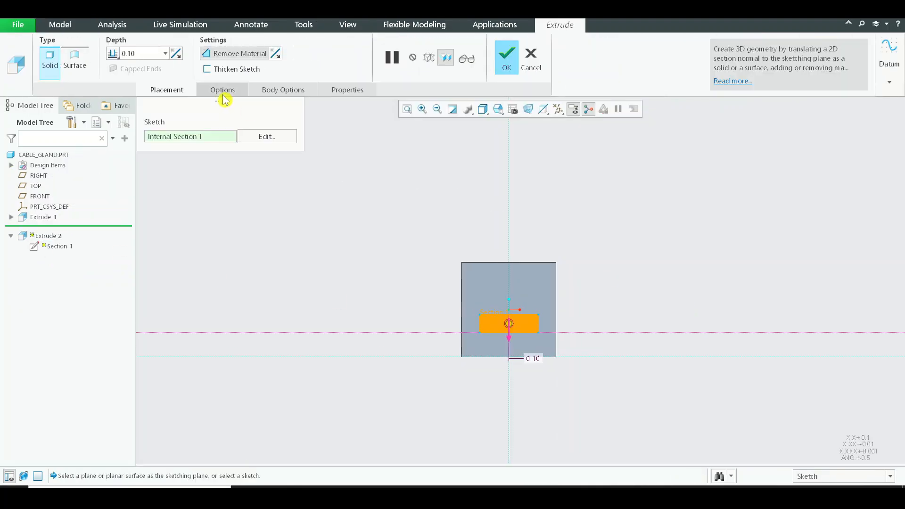
left_click(339, 353)
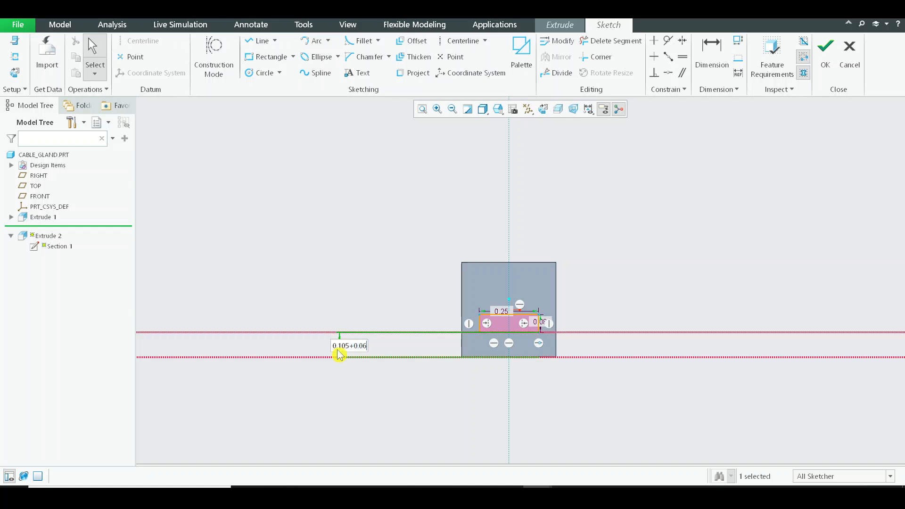
key("Return")
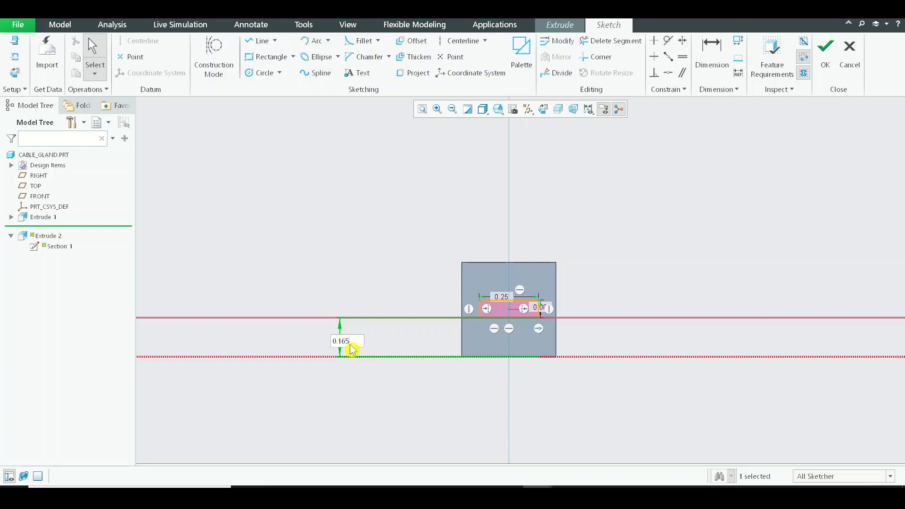
type("6")
key("Return")
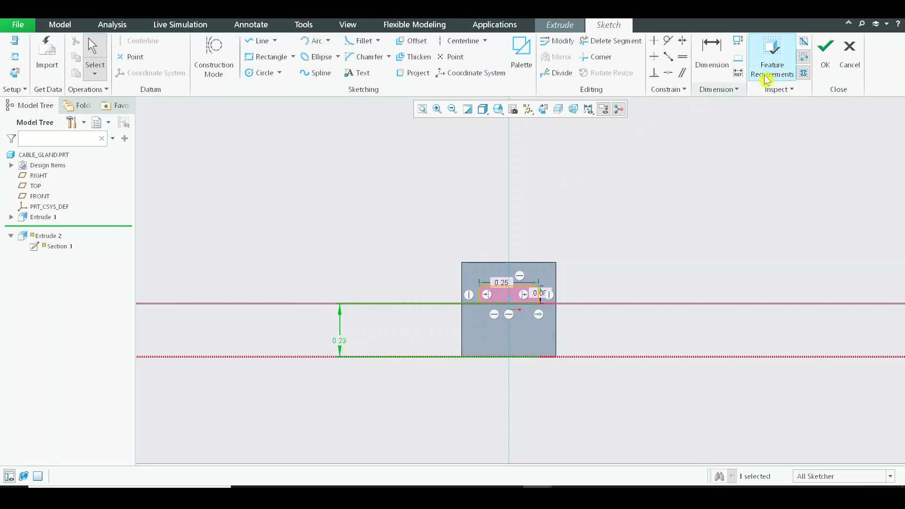
left_click(851, 54)
left_click(549, 272)
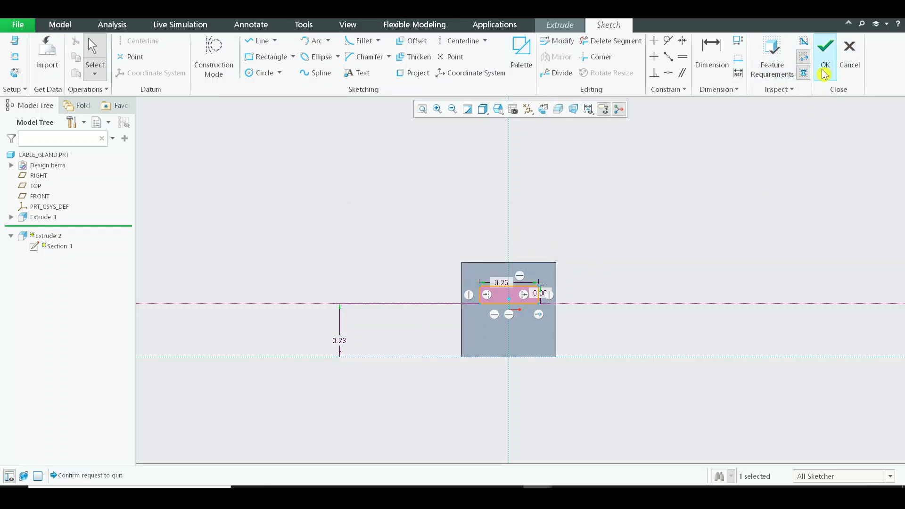
left_click(825, 55)
middle_click(448, 202)
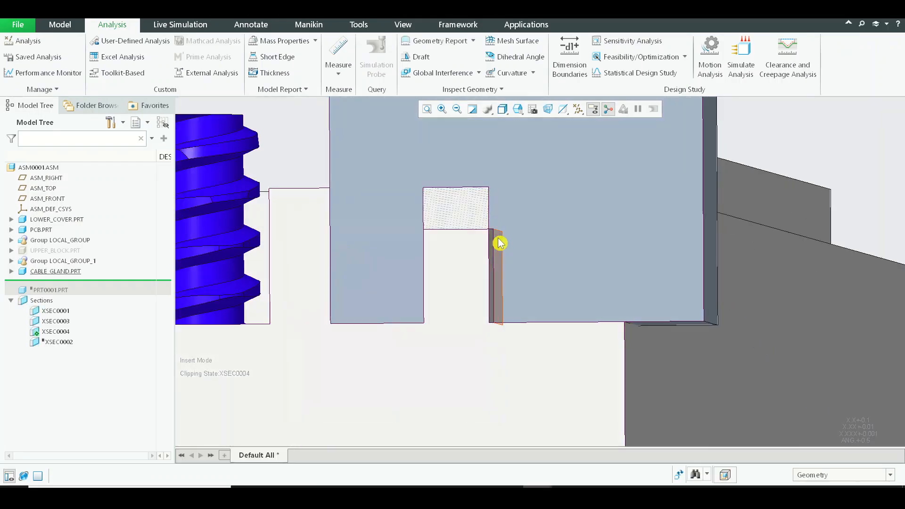
Examine the sectioned assembly to compare both sides of the gland's relocated slot with the lower cover's rib.
middle_click_drag(500, 243, 446, 207)
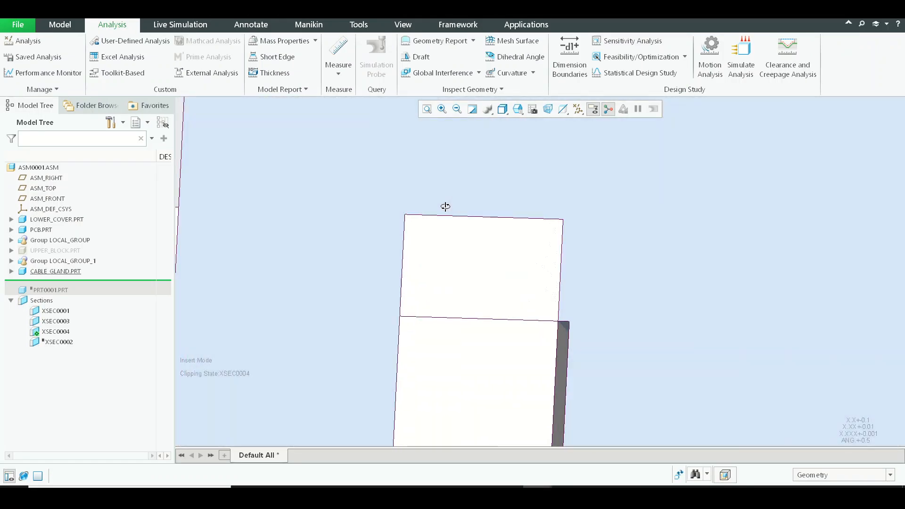
scroll(462, 218, "up", 4)
middle_click_drag(487, 254, 495, 269)
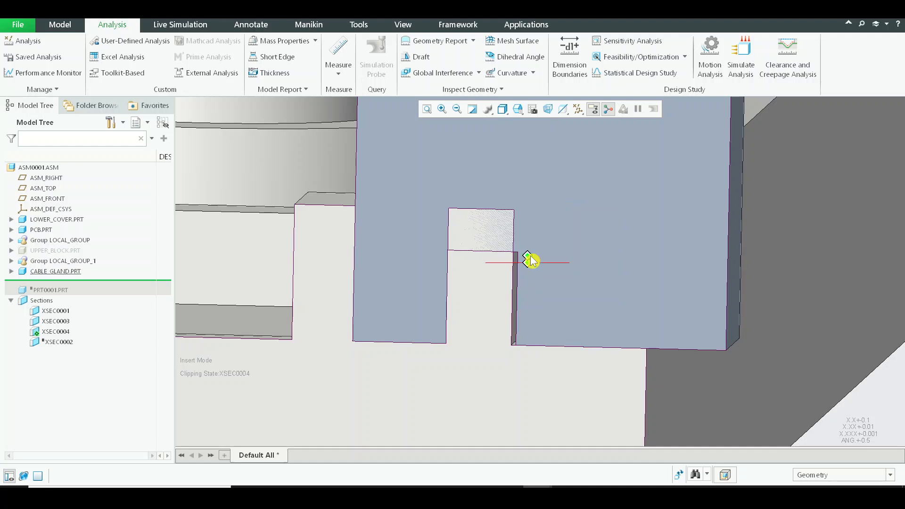
middle_click_drag(545, 251, 517, 216)
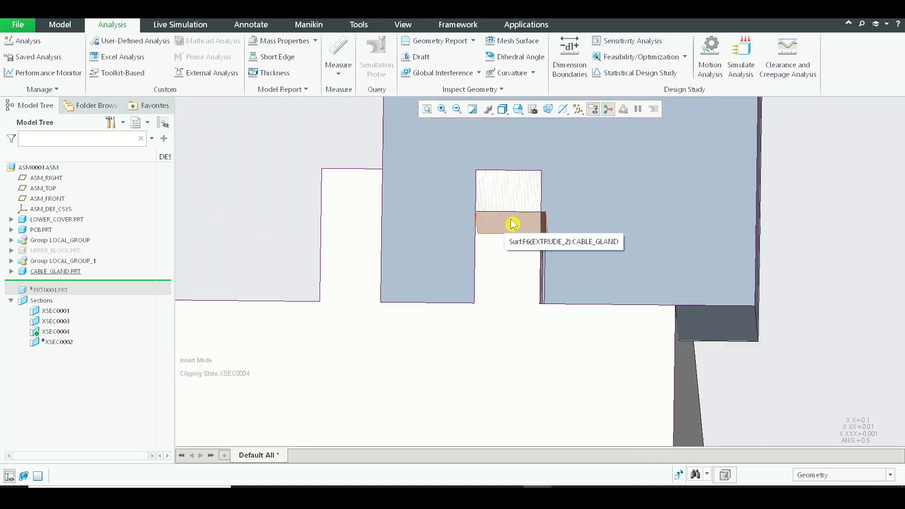
scroll(538, 266, "down", 4)
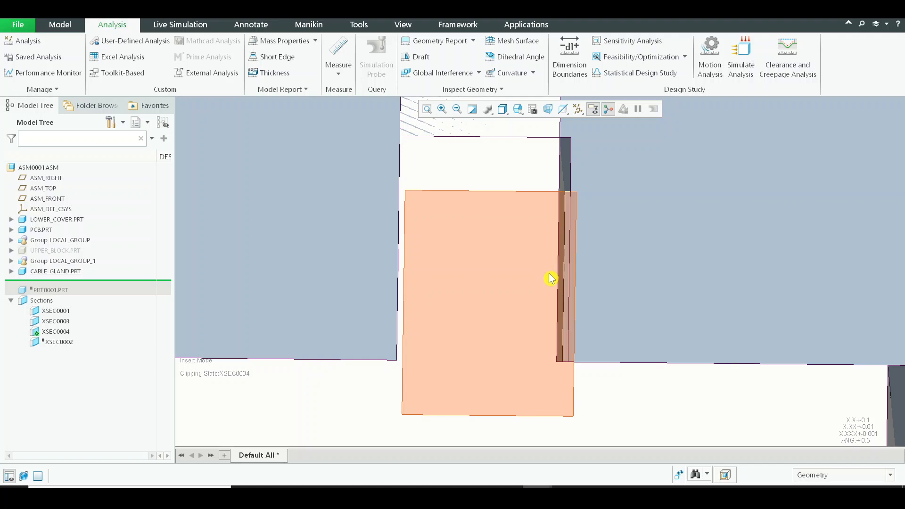
scroll(548, 274, "up", 4)
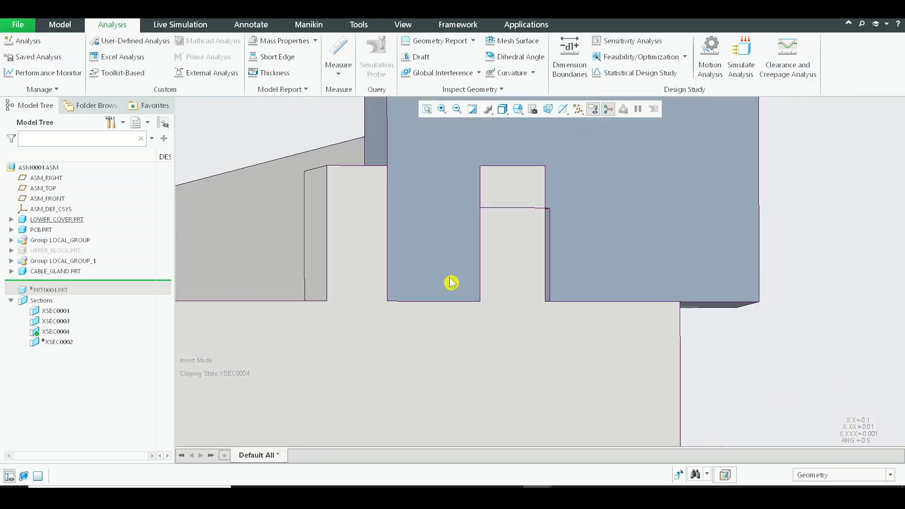
middle_click_drag(378, 239, 399, 231)
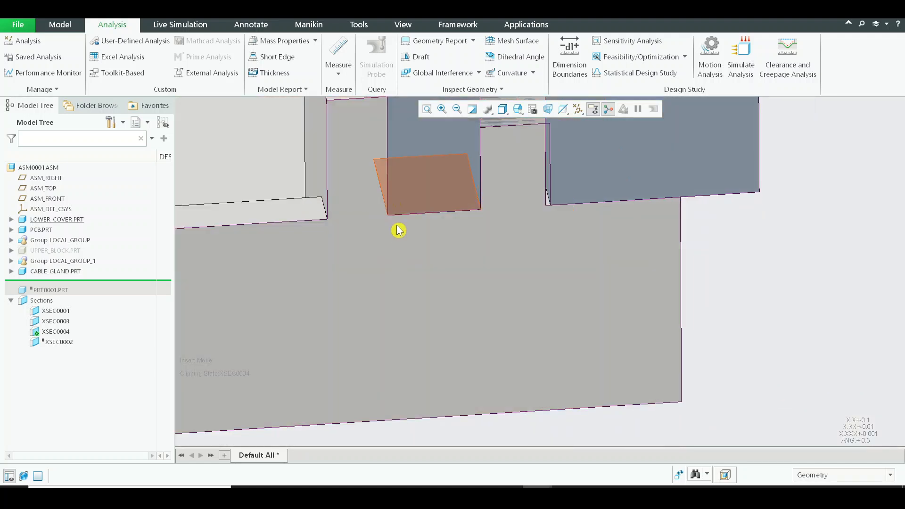
scroll(398, 230, "up", 3)
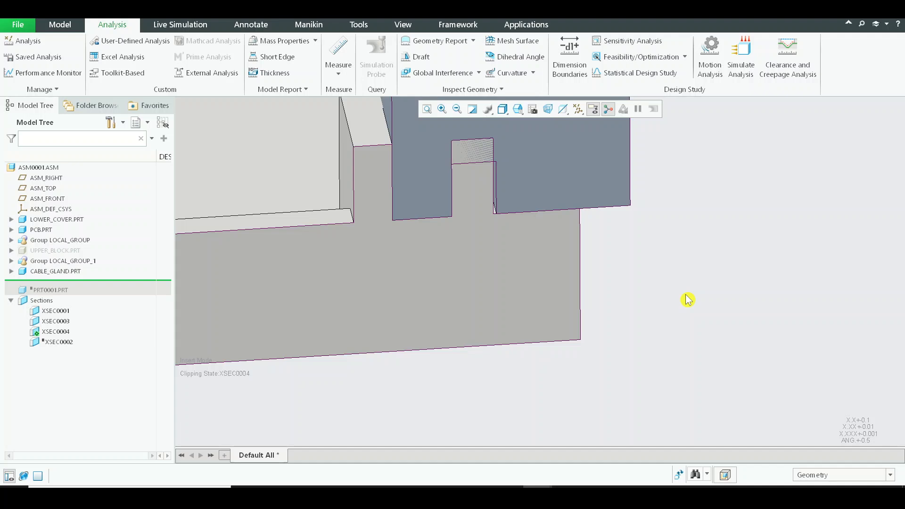
scroll(500, 196, "down", 2)
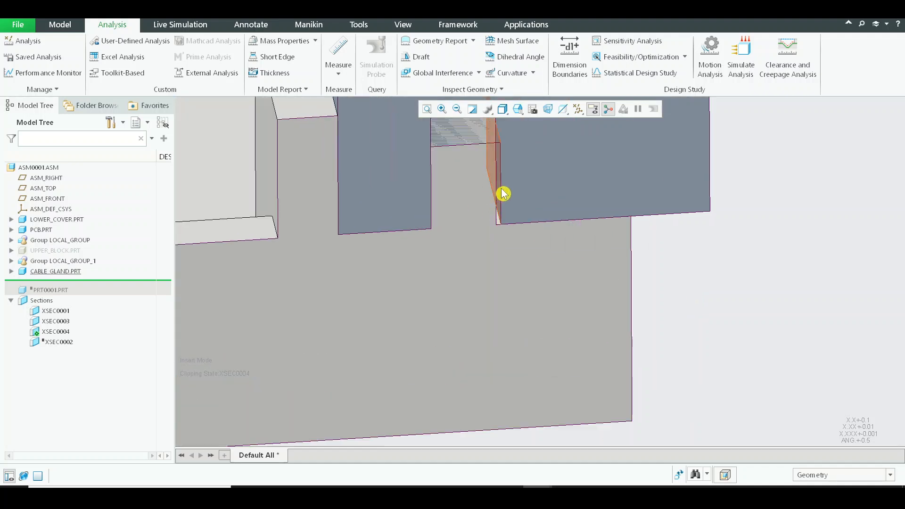
scroll(495, 177, "down", 3)
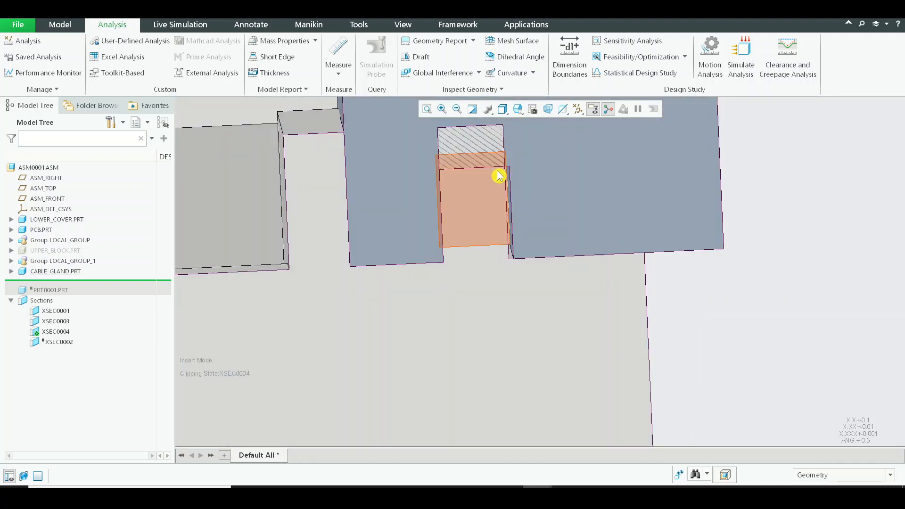
scroll(471, 263, "up", 4)
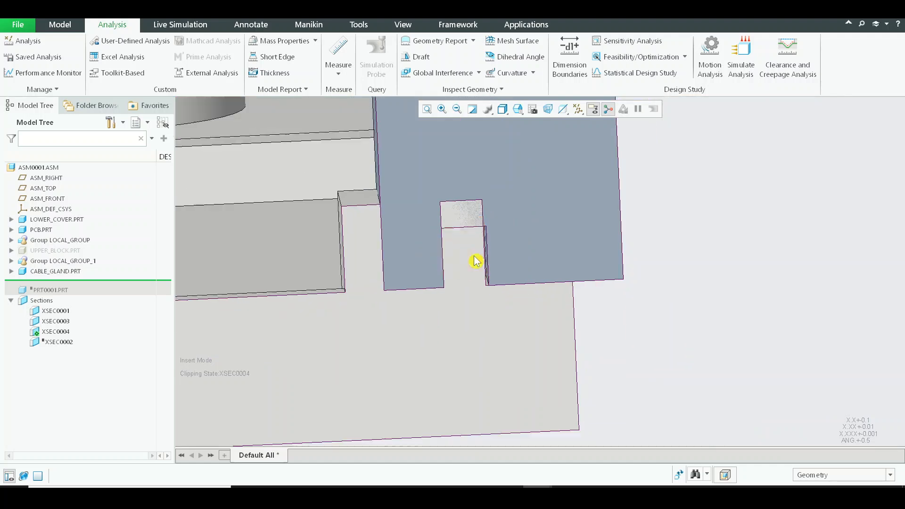
Measure the distance from the slot's outer side edge to the rib's inner side edge in the section.
left_click(339, 69)
left_click(356, 100)
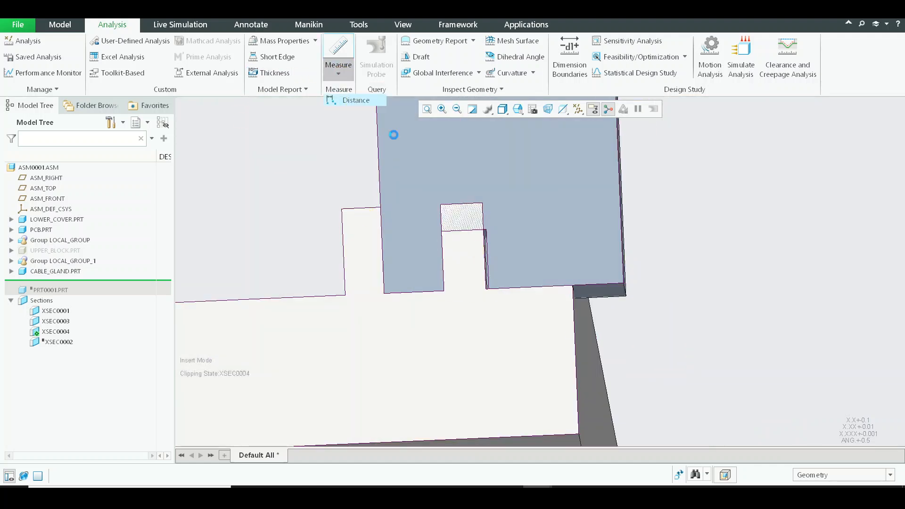
scroll(461, 254, "down", 2)
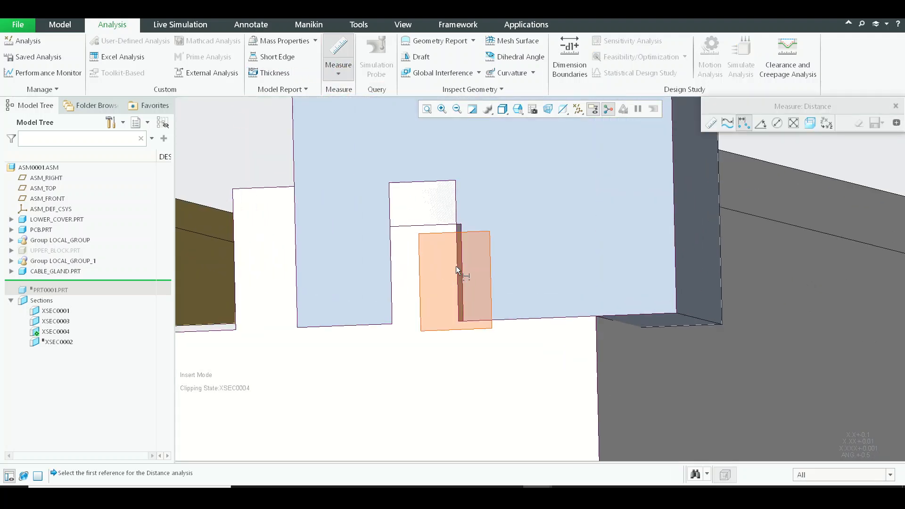
left_click(456, 267)
left_click(390, 275, "ctrl")
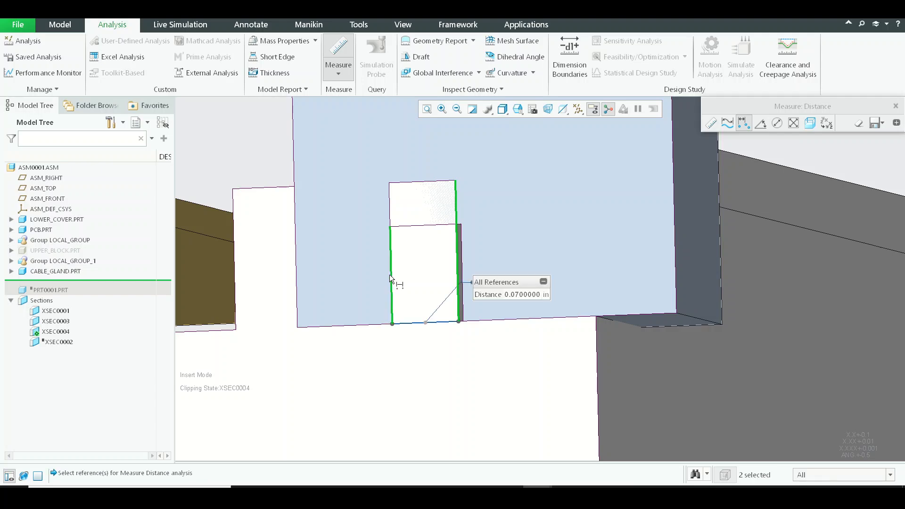
key("Escape")
Redefine the cable gland's slot cut, setting the sketched rectangle's height to 0.075 in.
key("alt+Tab")
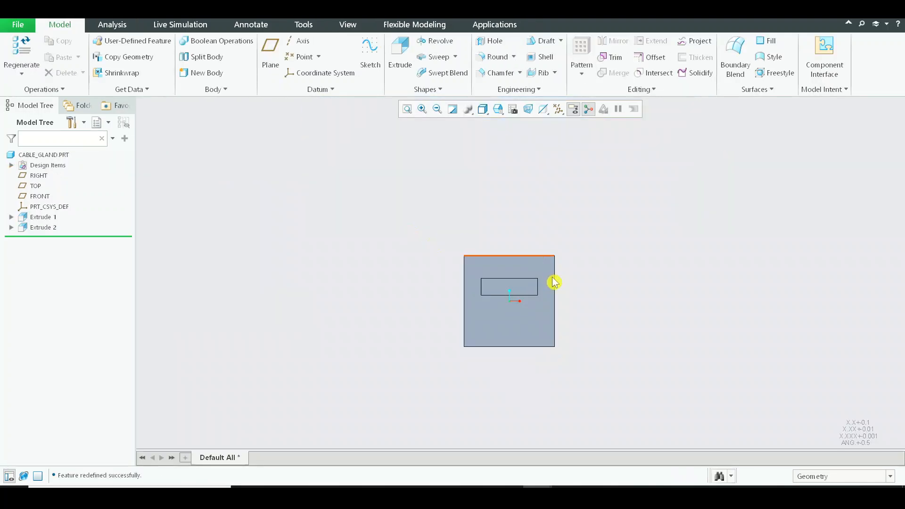
left_click(500, 290)
left_click(518, 222)
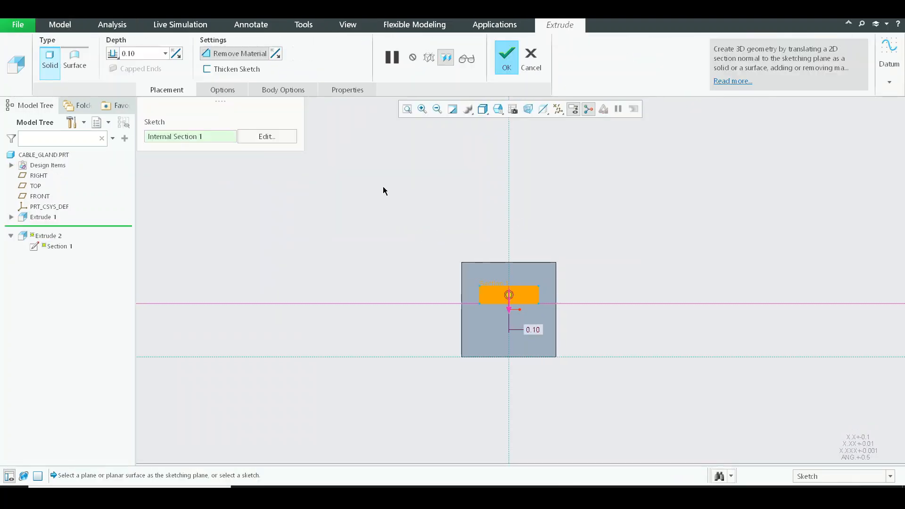
left_click(267, 137)
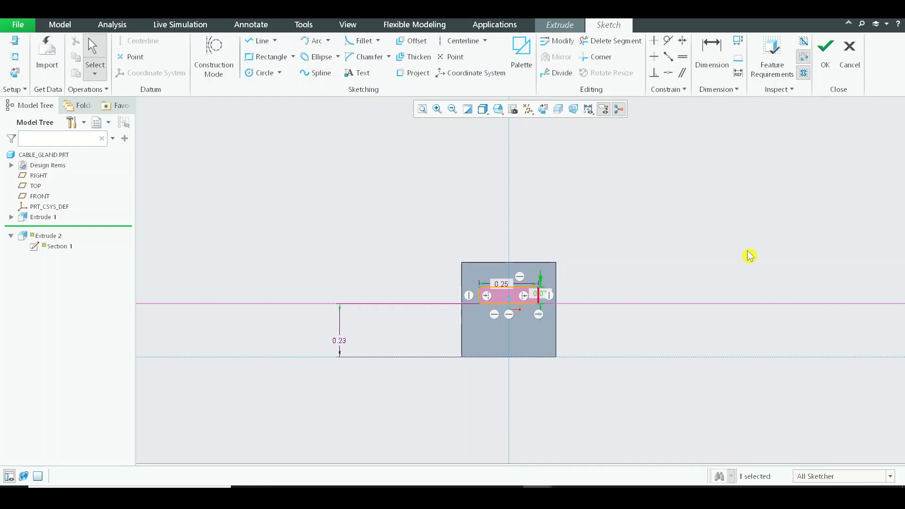
left_click(826, 54)
middle_click(647, 235)
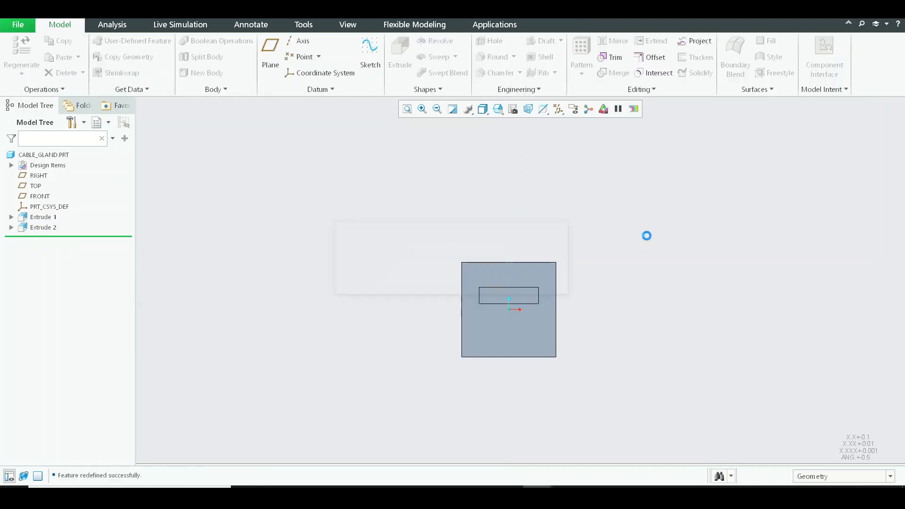
key("ctrl+w")
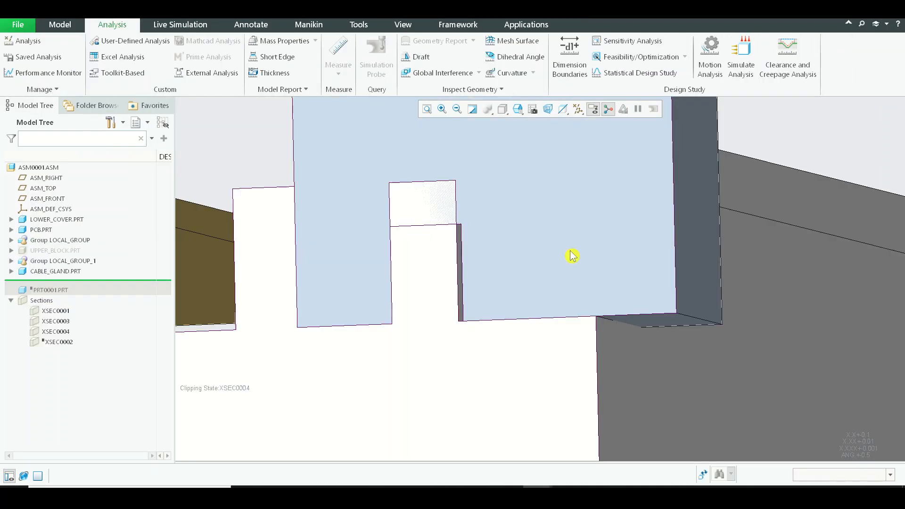
Check the clearance between the widened slot and the lower cover's rib in the assembly's section view.
scroll(517, 228, "up", 2)
middle_click_drag(519, 228, 524, 237)
scroll(462, 250, "down", 5)
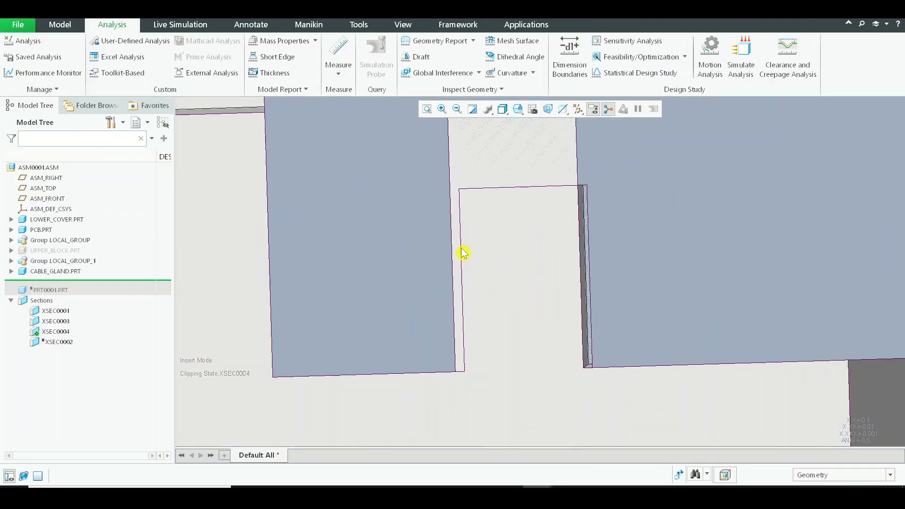
middle_click_drag(469, 253, 483, 241)
key("alt+Tab")
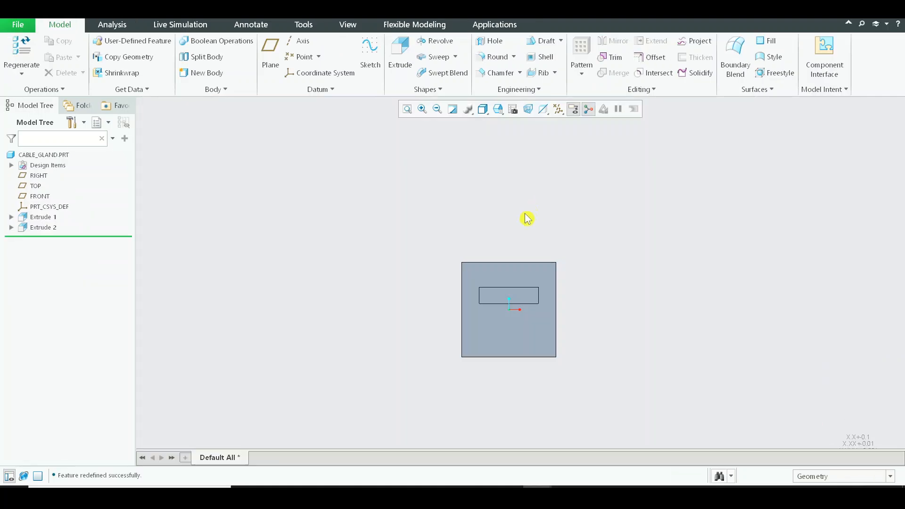
key("alt+Tab")
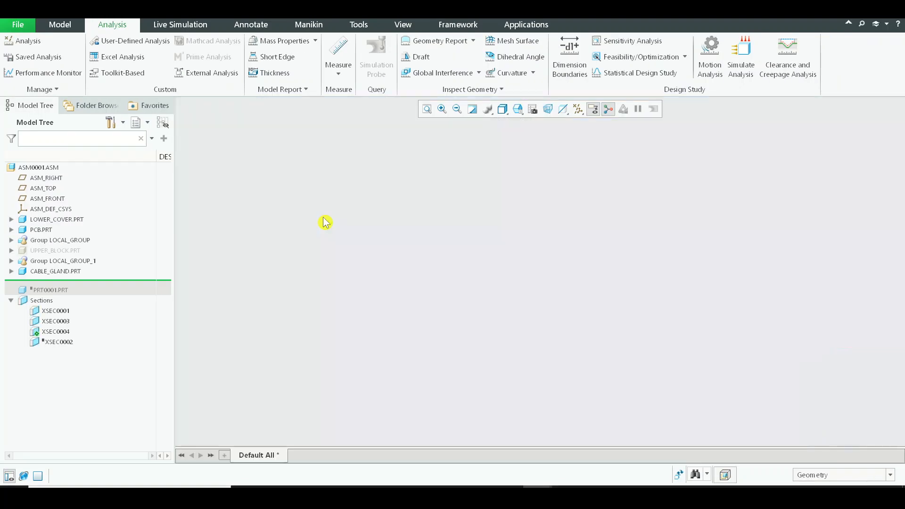
Reopen the slot cut's internal section in the cable gland part and check the exact height dimension of the rectangle.
key("alt+Tab")
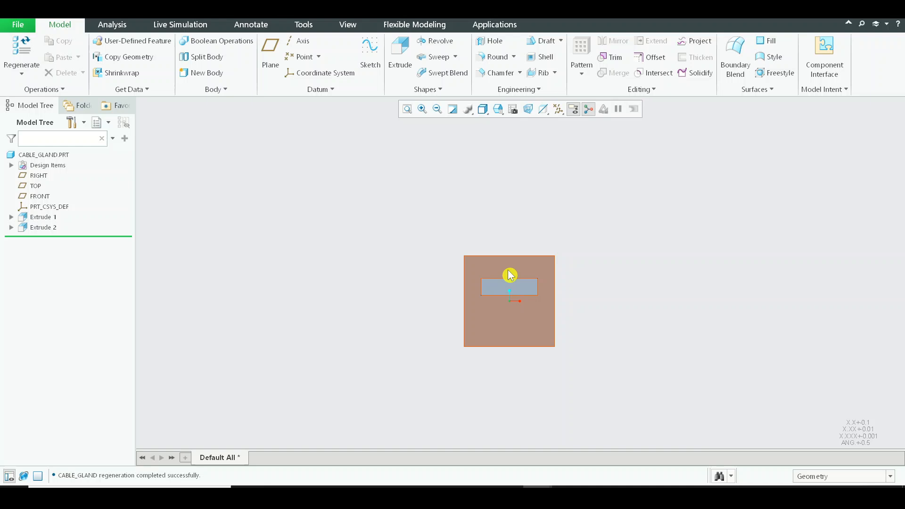
left_click(43, 228)
left_click(62, 169)
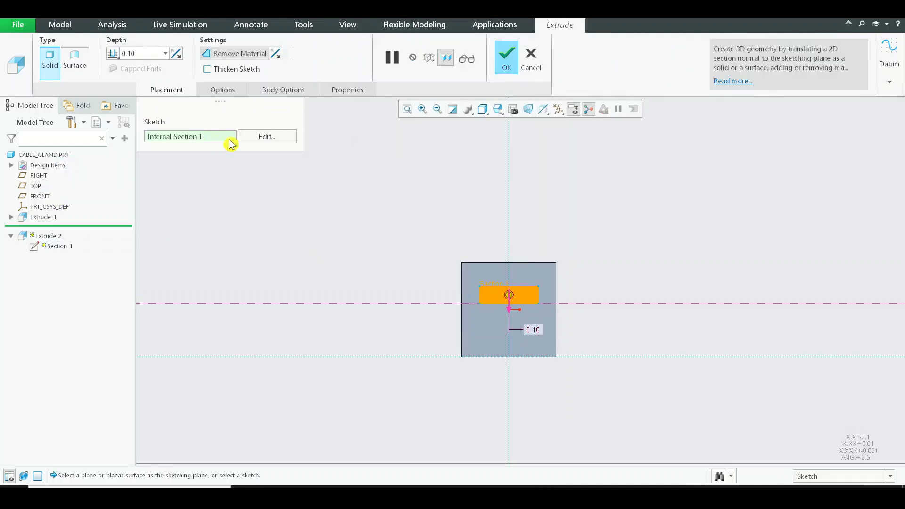
left_click(260, 138)
left_click(546, 110)
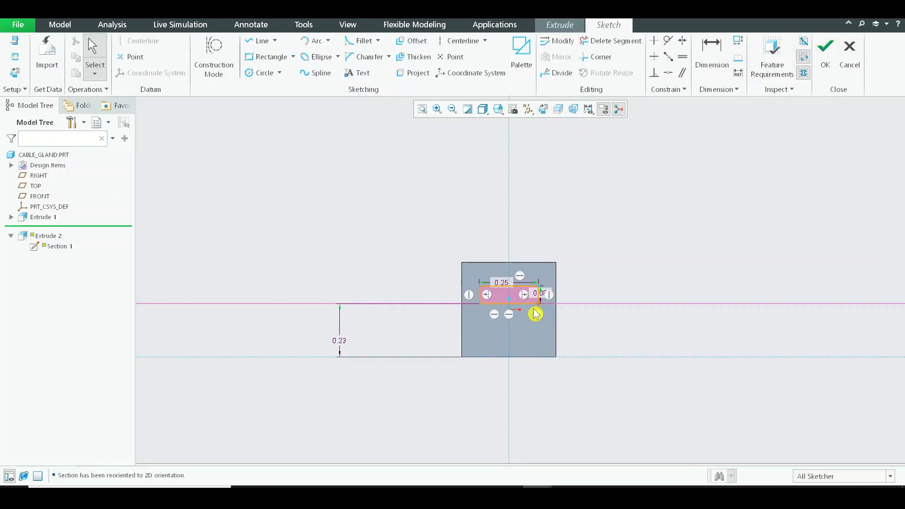
scroll(536, 310, "up", 5)
scroll(535, 259, "up", 3)
left_click(580, 269)
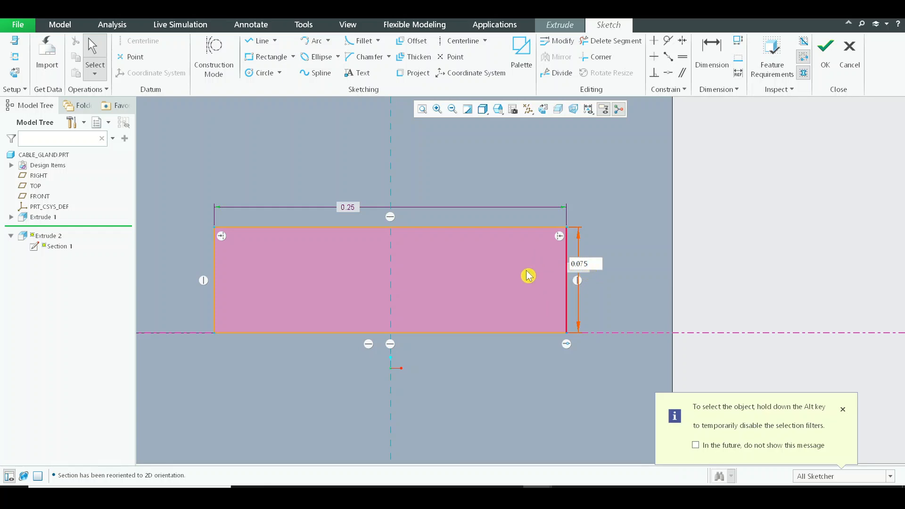
middle_click_drag(549, 280, 588, 215, "shift")
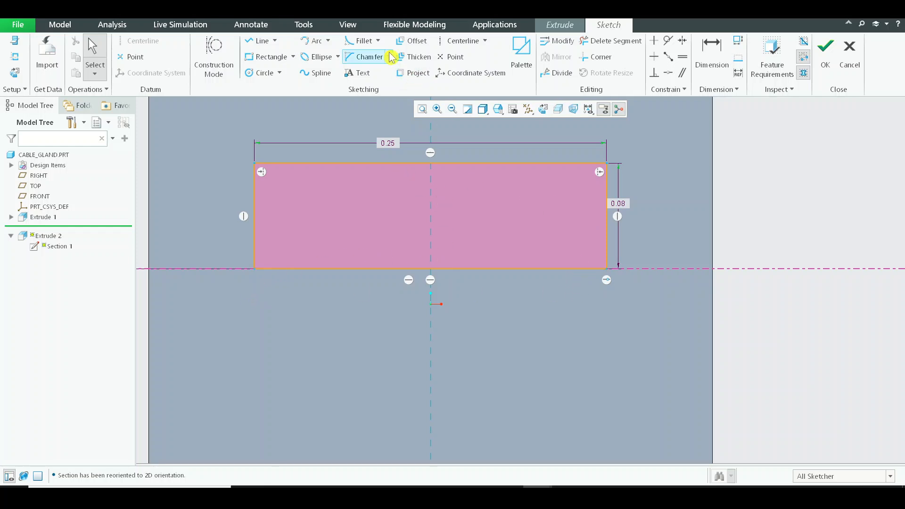
Offset the slot rectangle's lower edge 0.005 in toward the rectangle's interior.
left_click(411, 40)
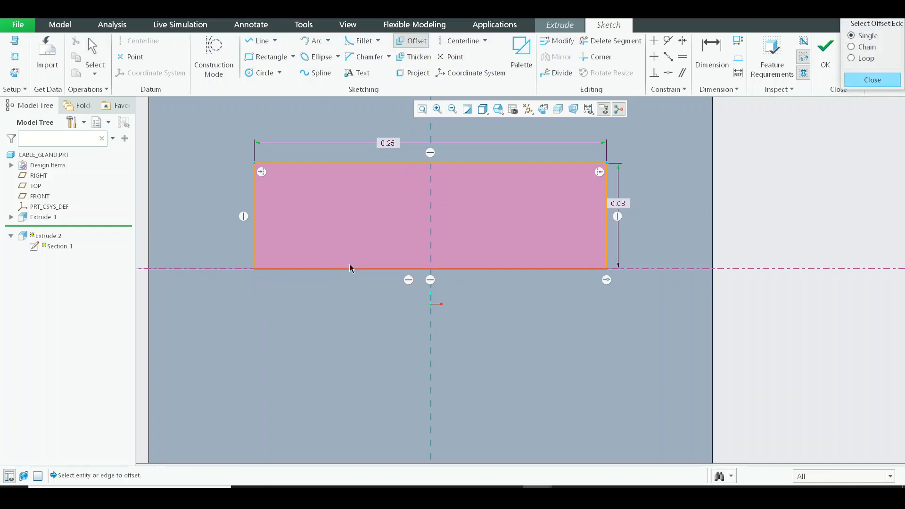
left_click(499, 269)
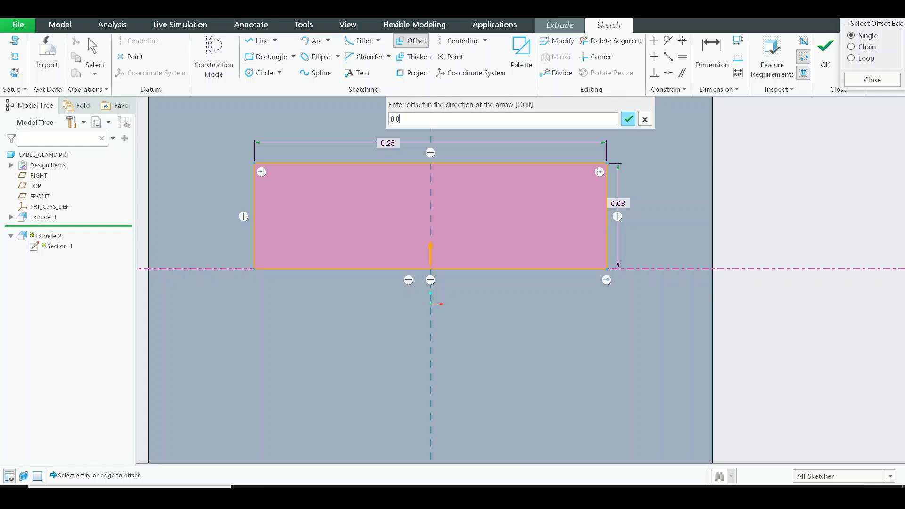
type("0.005")
key("Return")
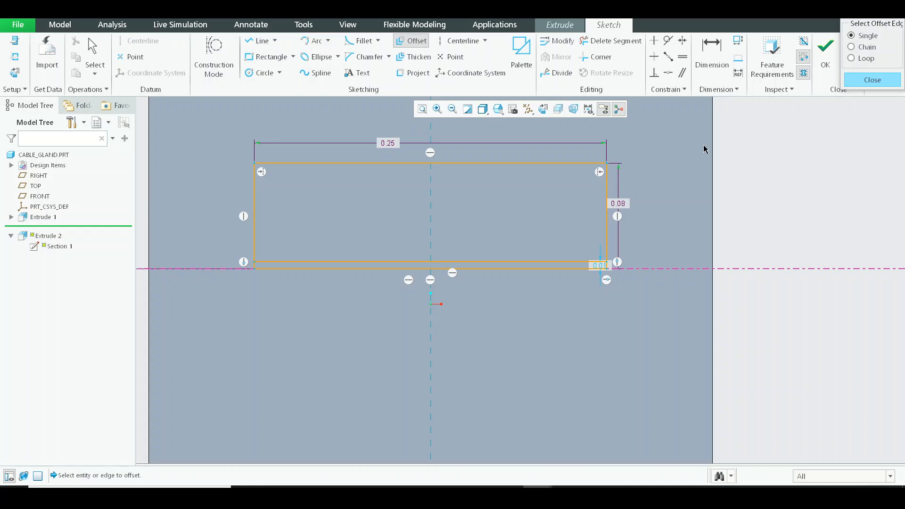
Trim both lower corners of the slot rectangle so its side edges end at the offset line.
left_click(613, 42)
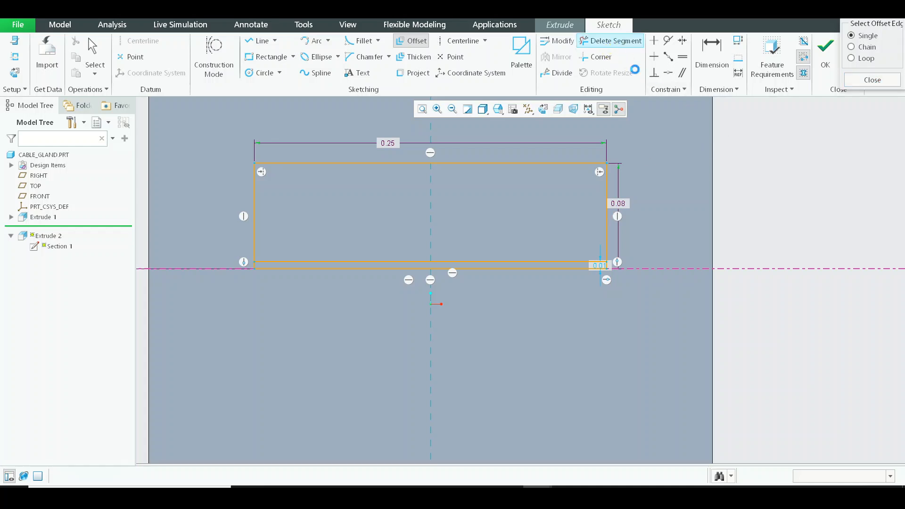
left_click(597, 58)
scroll(611, 267, "down", 4)
left_click(564, 237)
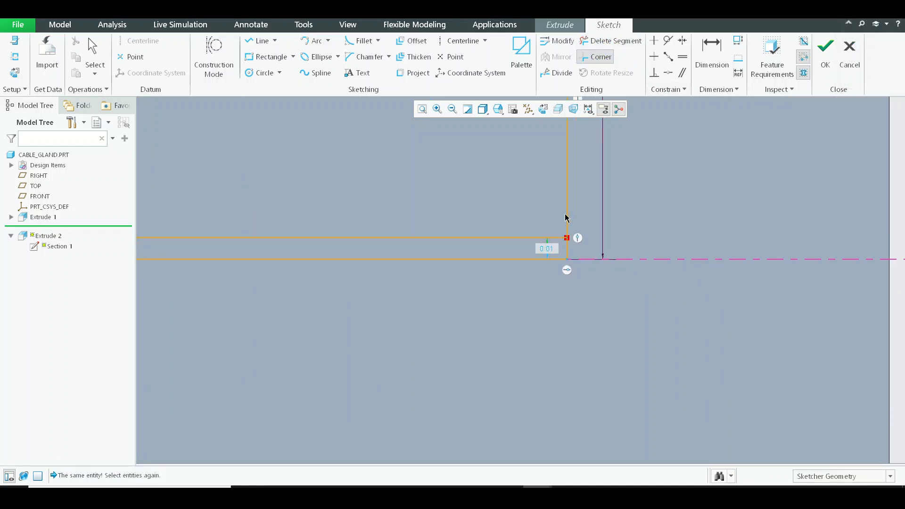
left_click(566, 218)
scroll(637, 249, "up", 2)
left_click(607, 240)
scroll(613, 245, "up", 3)
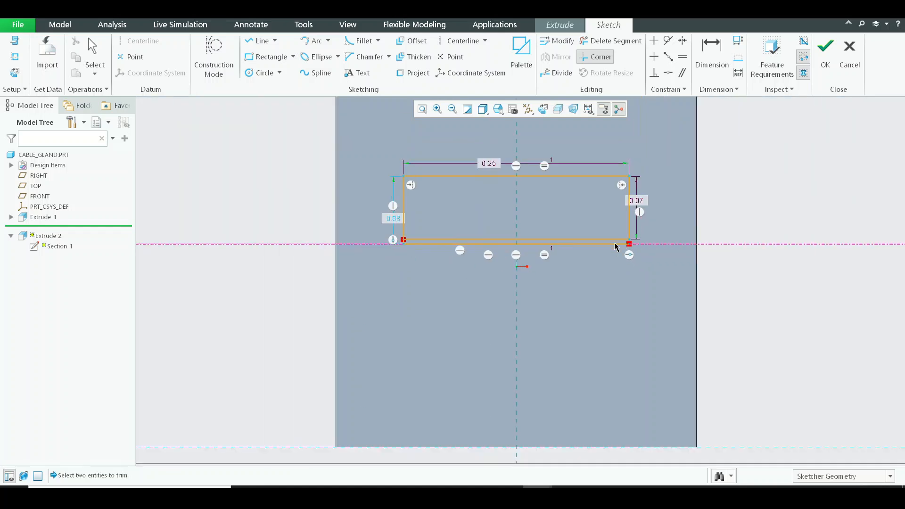
scroll(446, 245, "down", 4)
left_click(397, 231)
left_click(343, 210)
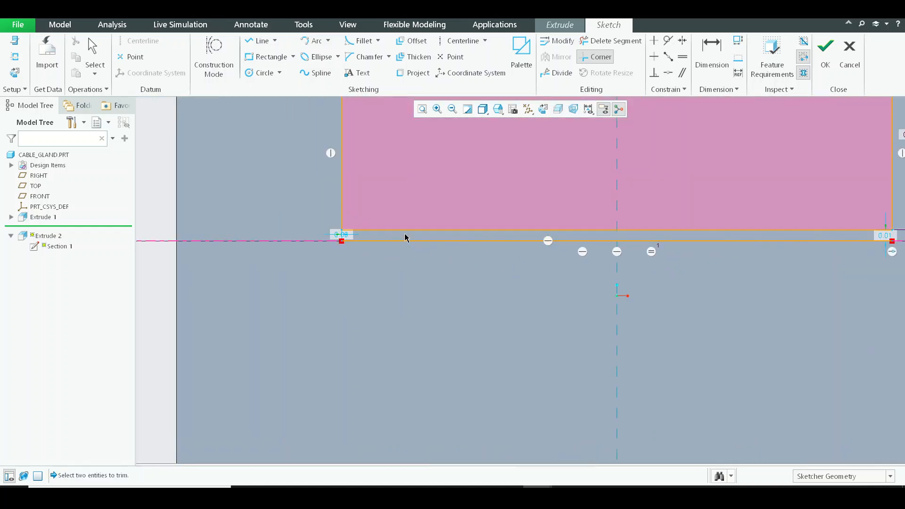
Delete the rectangle's leftover original lower edge and accept the sketch to complete the slot cut's redefinition.
middle_click(406, 237)
left_click(611, 41)
left_click(466, 240)
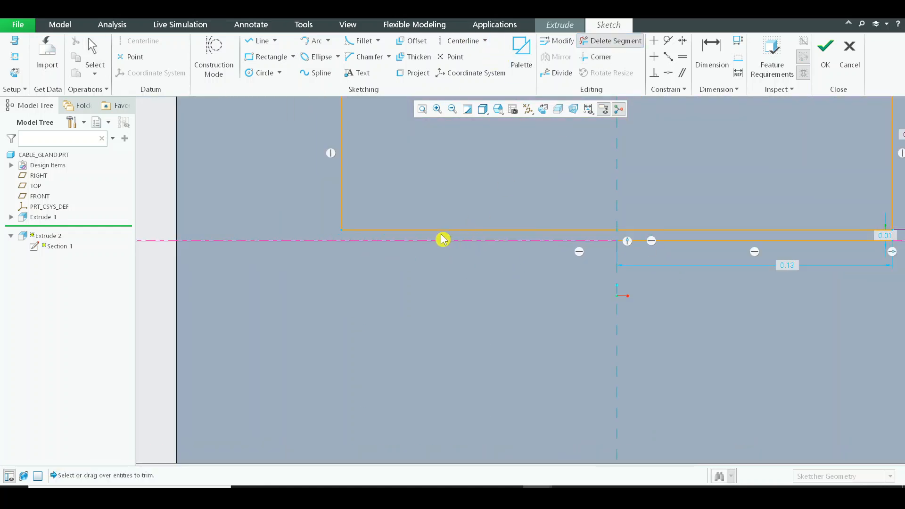
middle_click(415, 234)
left_click(612, 41)
middle_click(644, 287)
left_click(612, 43)
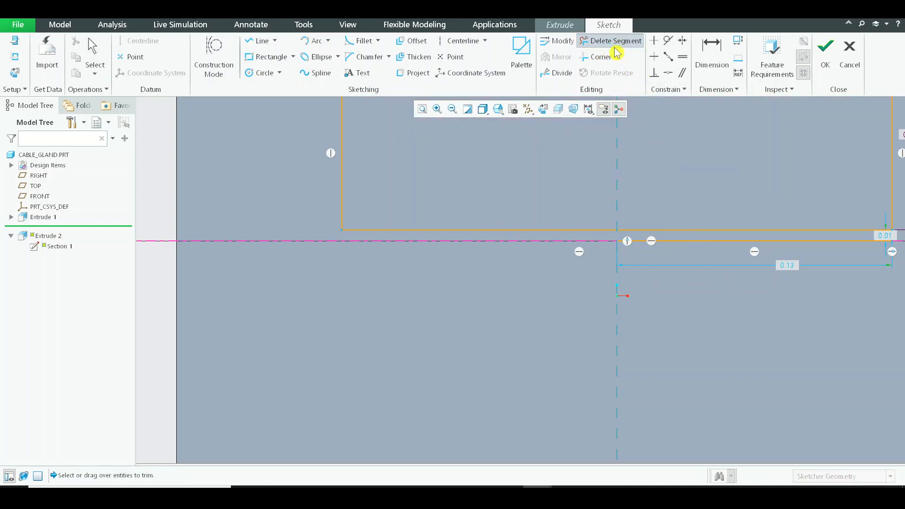
middle_click(665, 278)
scroll(665, 277, "up", 2)
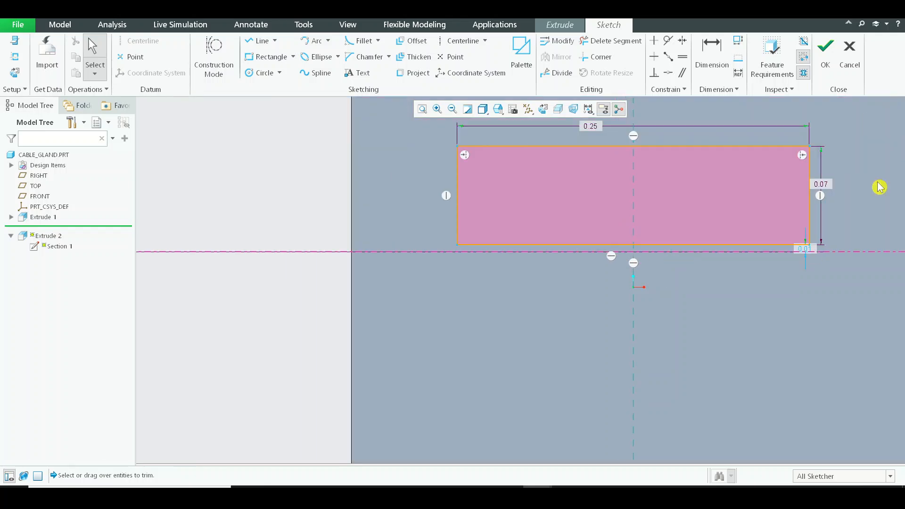
left_click(825, 52)
middle_click(598, 200)
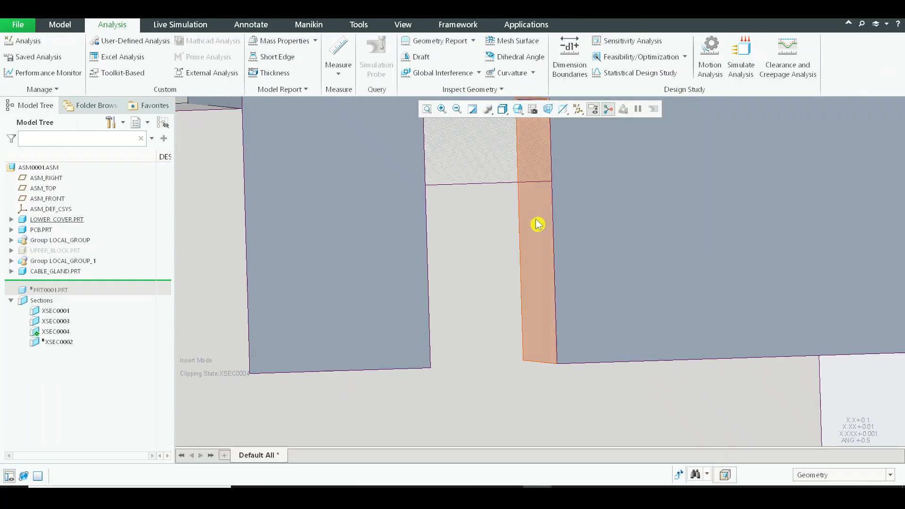
Inspect the slot's fit over the rib in the assembly's section view and try to measure the gap above the rib.
scroll(538, 223, "up", 5)
middle_click_drag(537, 223, 647, 236)
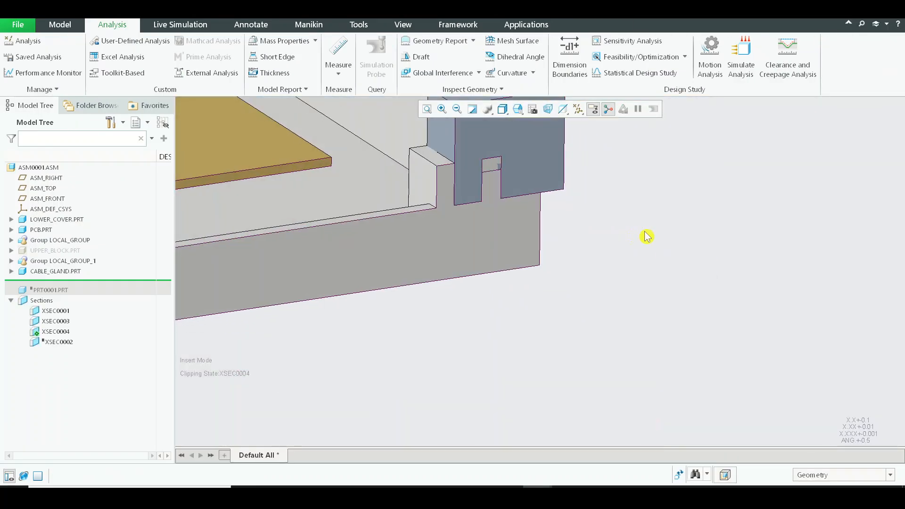
middle_click_drag(545, 223, 499, 170)
middle_click_drag(499, 219, 502, 185)
scroll(535, 229, "down", 2)
left_click(338, 72)
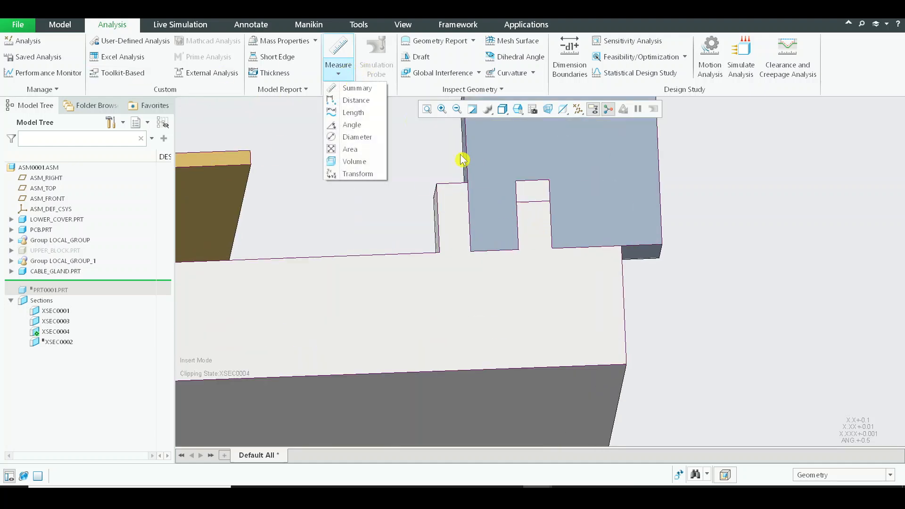
left_click(357, 100)
scroll(533, 199, "down", 4)
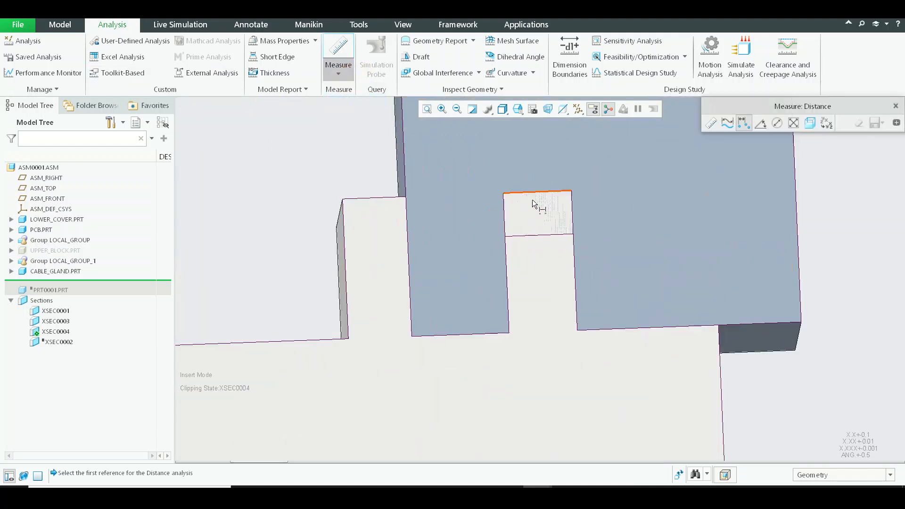
left_click(539, 242)
left_click(551, 175, "ctrl")
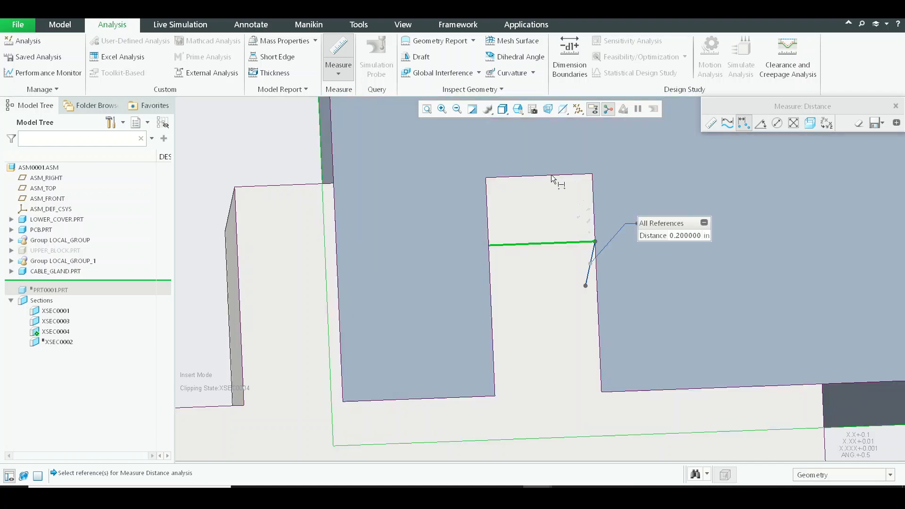
key("Escape")
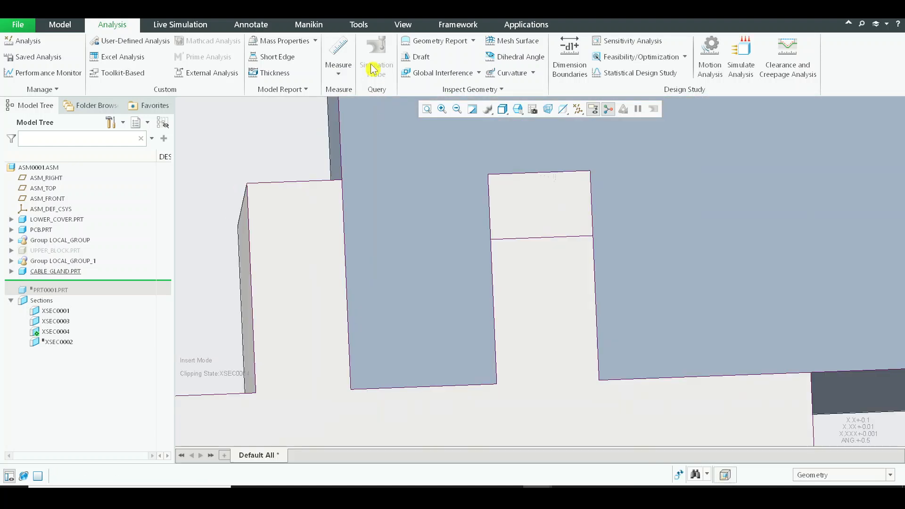
Measure the distance between the slot's upper edge and the rib's top edge in the assembly section.
left_click(338, 71)
left_click(346, 100)
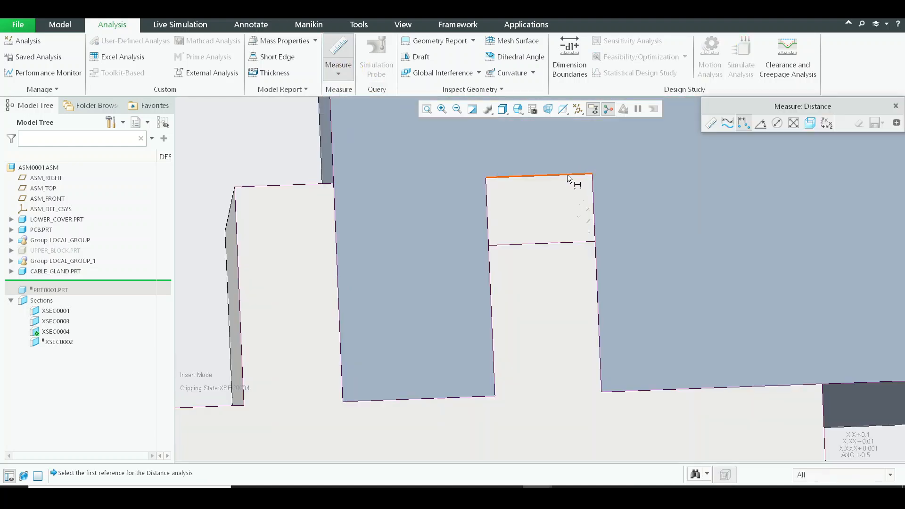
left_click(568, 174)
left_click(562, 243)
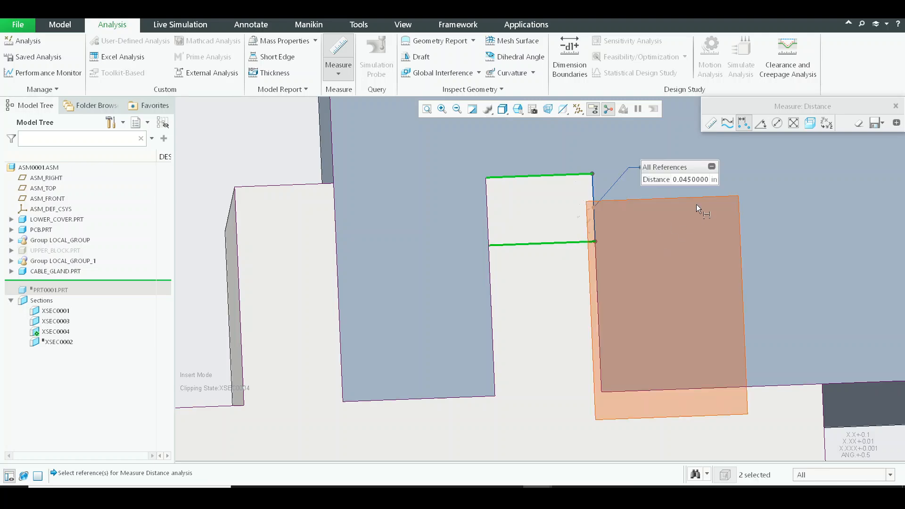
left_click(722, 187)
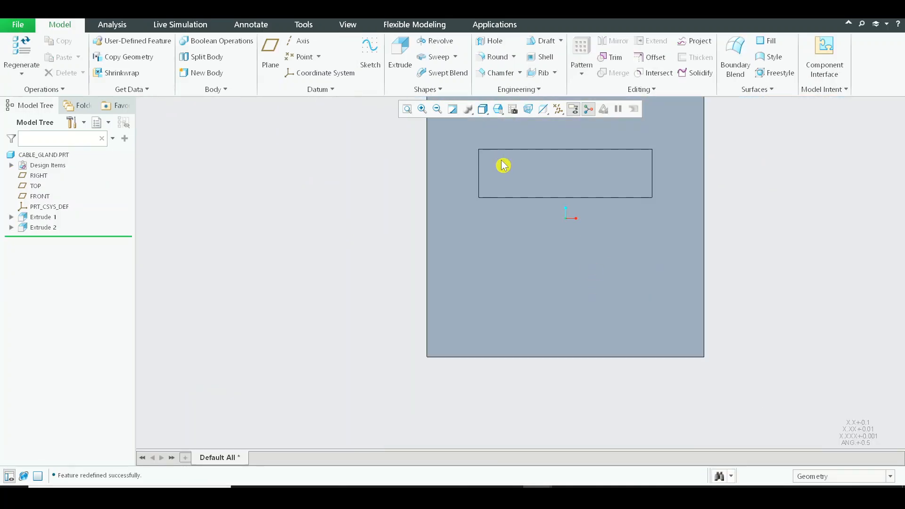
Redefine the cable gland's slot cut, increasing its depth by 0.045 in.
middle_click_drag(523, 264, 575, 242)
scroll(571, 204, "up", 4)
middle_click_drag(575, 242, 556, 271)
scroll(556, 270, "down", 4)
left_click(555, 208)
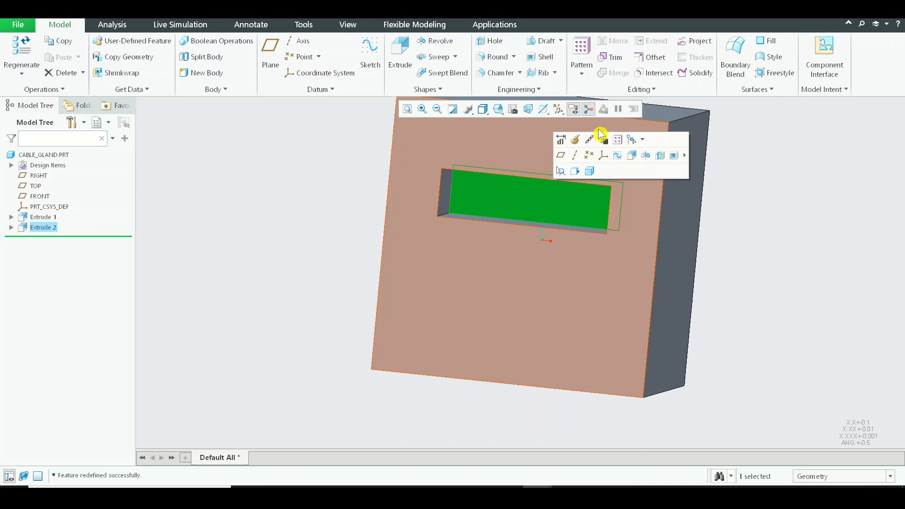
left_click(576, 139)
double_click(142, 56)
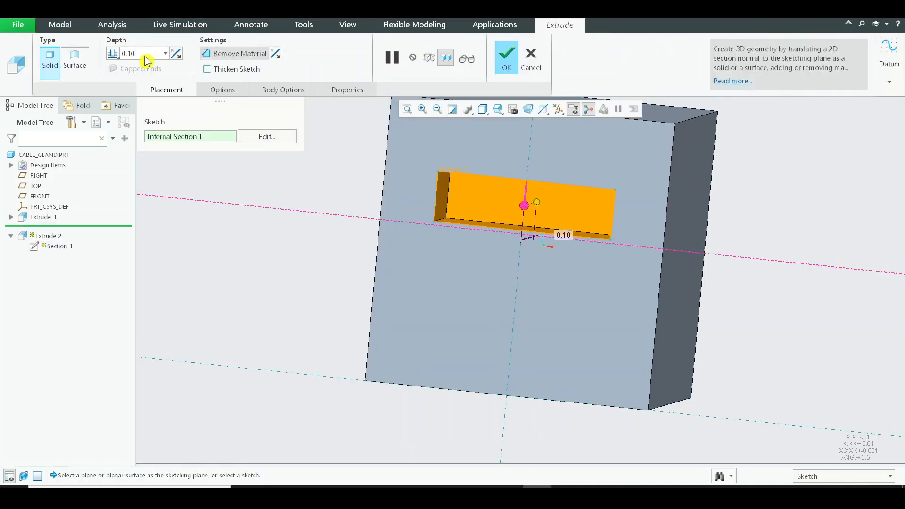
type("+0.045")
key("Return")
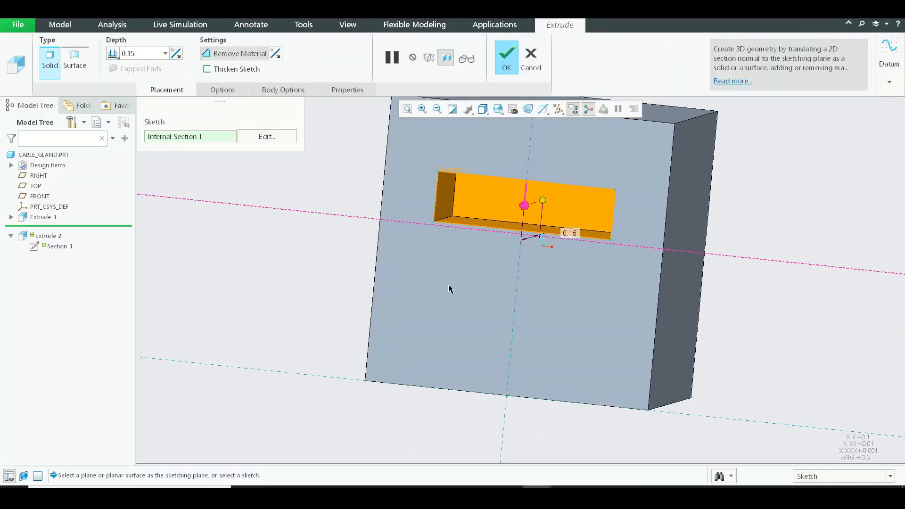
middle_click(449, 287)
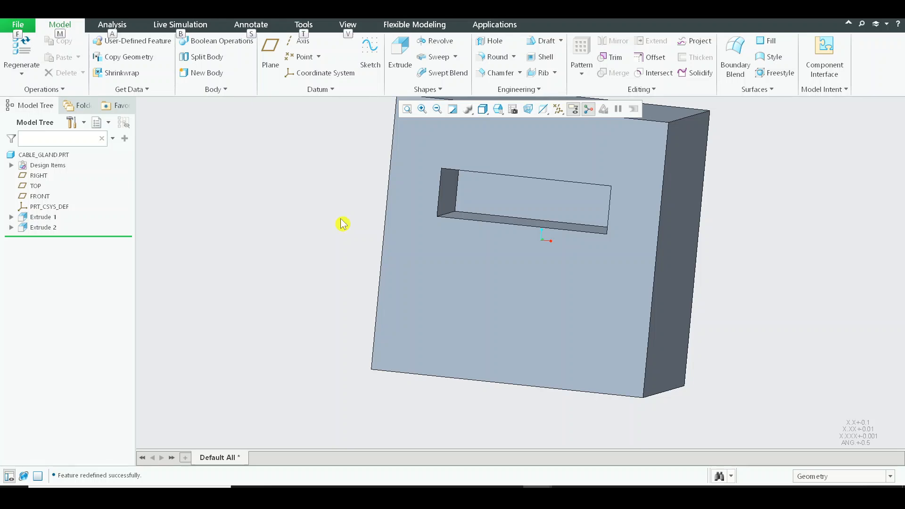
Examine the deepened slot's fit over the lower cover's rib in the assembly's section view.
key("alt+Tab")
middle_click_drag(515, 251, 505, 222)
scroll(520, 231, "down", 3)
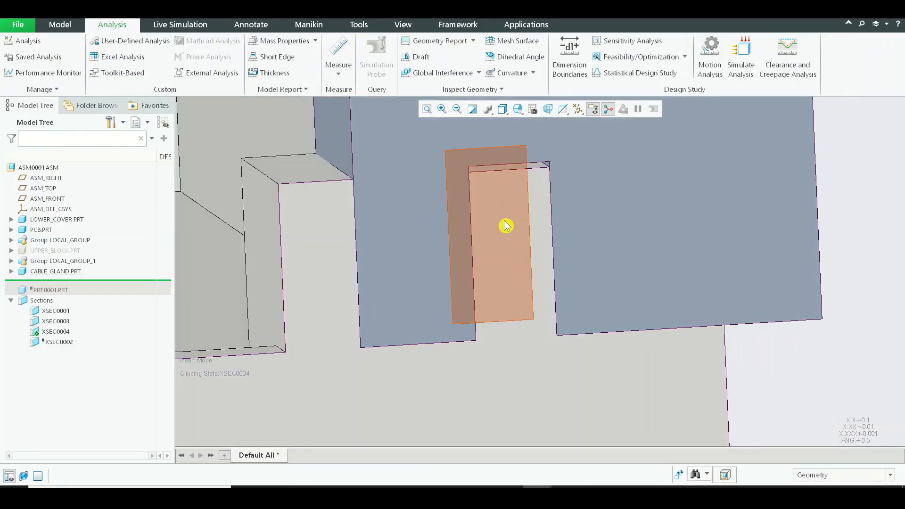
scroll(515, 178, "down", 3)
scroll(507, 212, "up", 5)
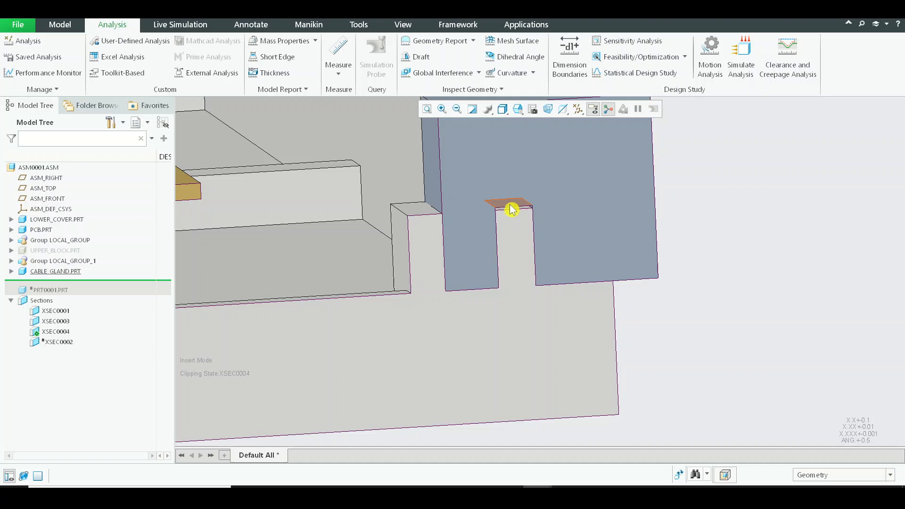
middle_click_drag(525, 229, 550, 386)
scroll(505, 214, "up", 4)
middle_click_drag(550, 387, 432, 179)
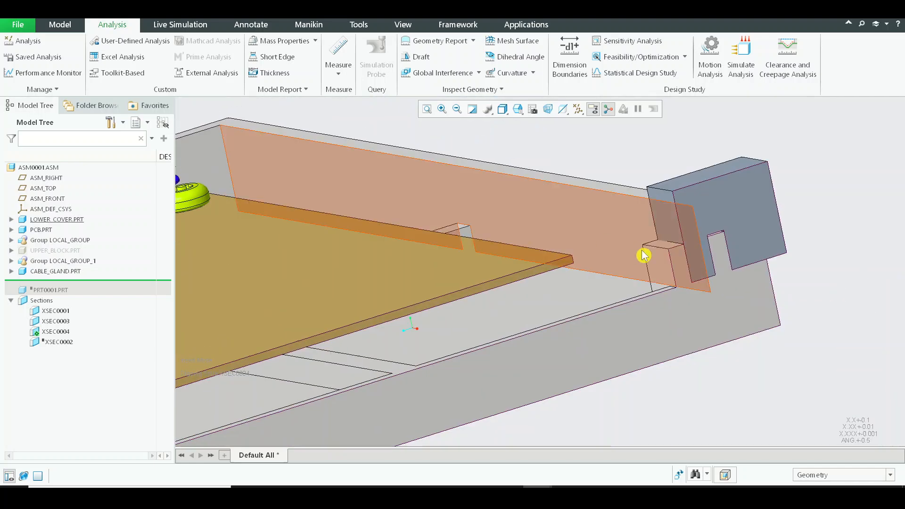
scroll(644, 255, "up", 1)
middle_click_drag(564, 256, 687, 267)
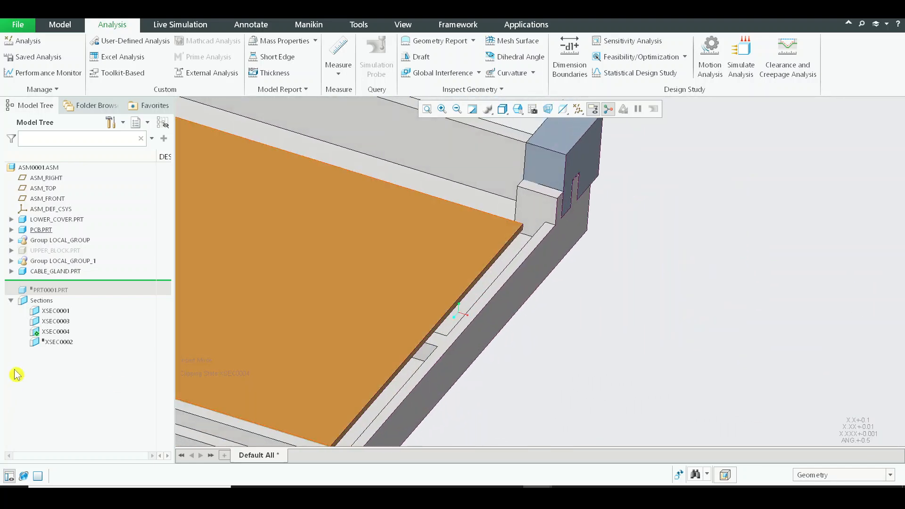
Deactivate the XSEC0004 section and examine how the cable gland block overlaps the lower cover's walls.
left_click(46, 332)
left_click(55, 271)
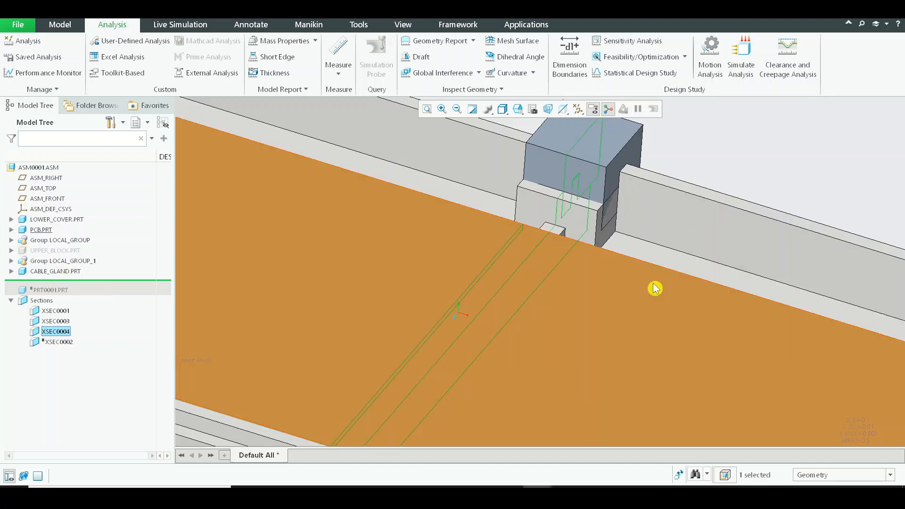
scroll(656, 285, "up", 3)
left_click(743, 221)
scroll(777, 248, "up", 2)
middle_click_drag(777, 248, 543, 267)
middle_click_drag(542, 267, 559, 299)
scroll(465, 283, "down", 5)
scroll(544, 270, "down", 3)
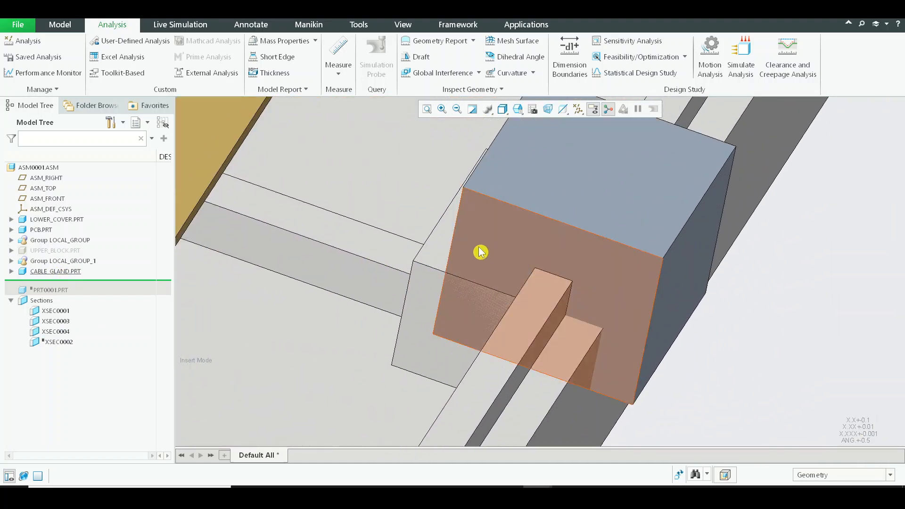
left_click(504, 236)
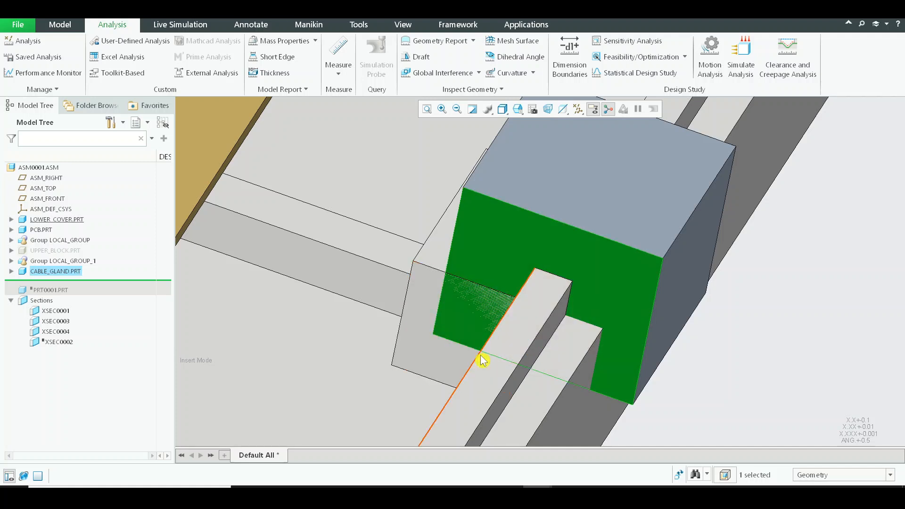
scroll(562, 263, "up", 3)
scroll(508, 273, "down", 3)
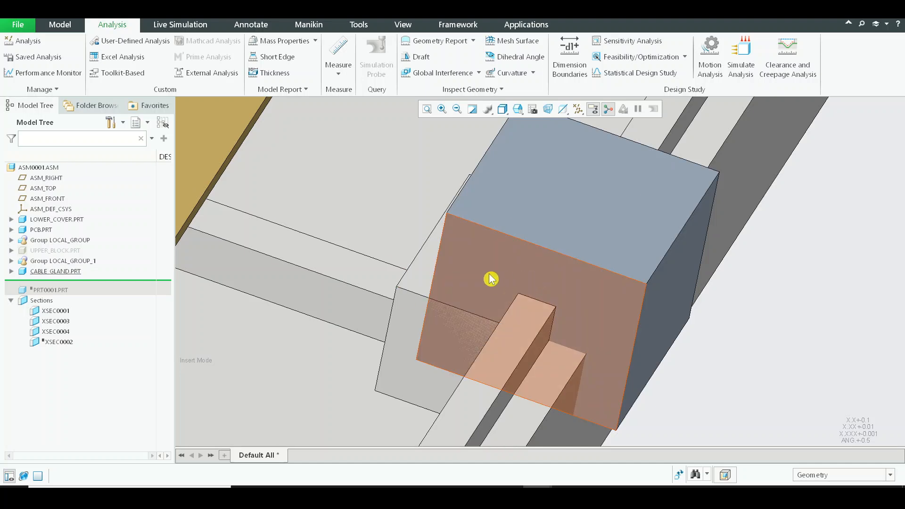
Activate the CABLE_GLAND part for editing within the assembly.
left_click(492, 279)
left_click(497, 210)
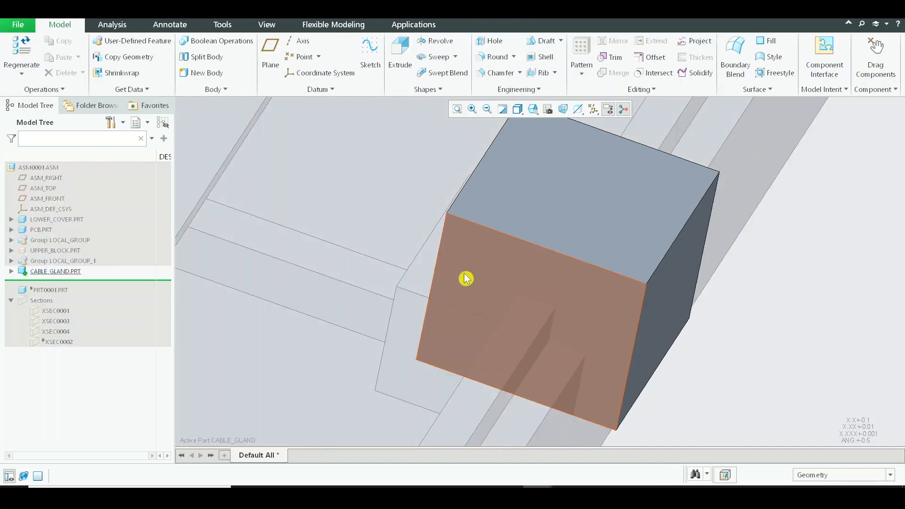
double_click(494, 256)
left_click(880, 251)
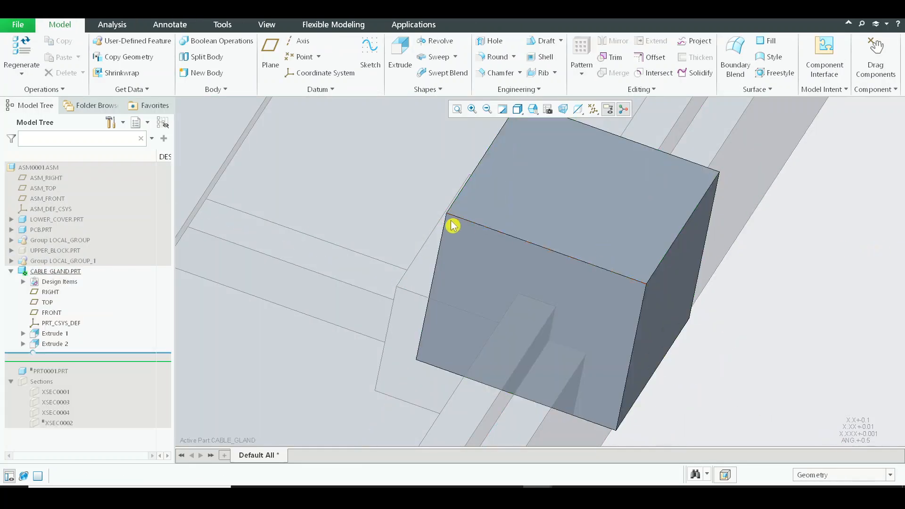
Start an extrude sketch on the cable gland block's end face and orient the view square to the sketch plane.
left_click(489, 246)
left_click(509, 216)
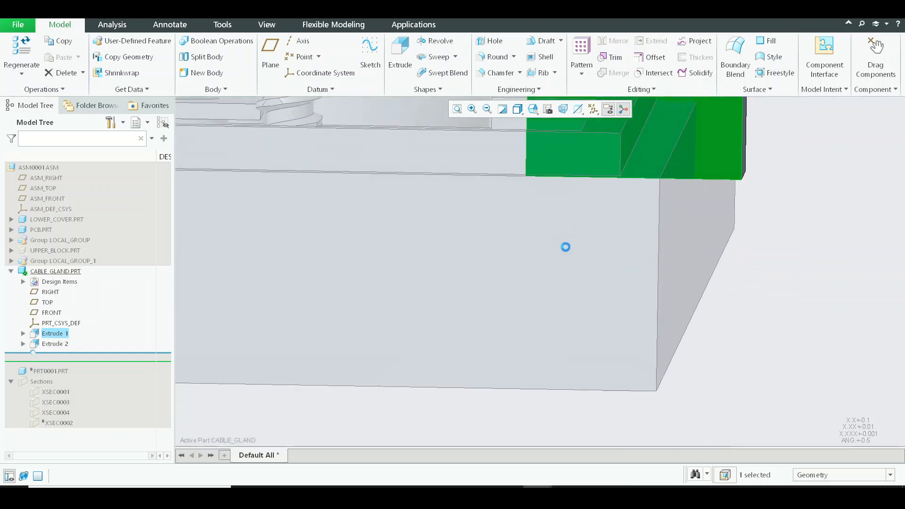
middle_click_drag(580, 225, 572, 336, "shift")
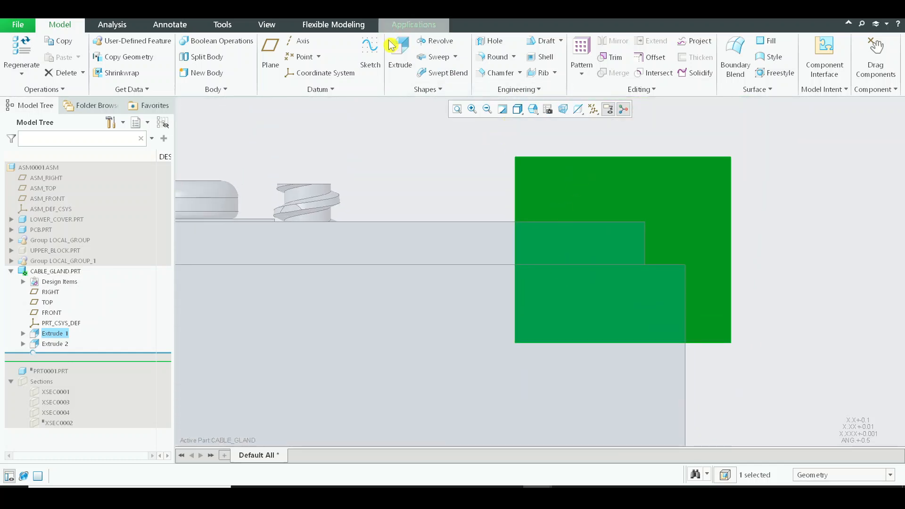
left_click(410, 25)
left_click(60, 24)
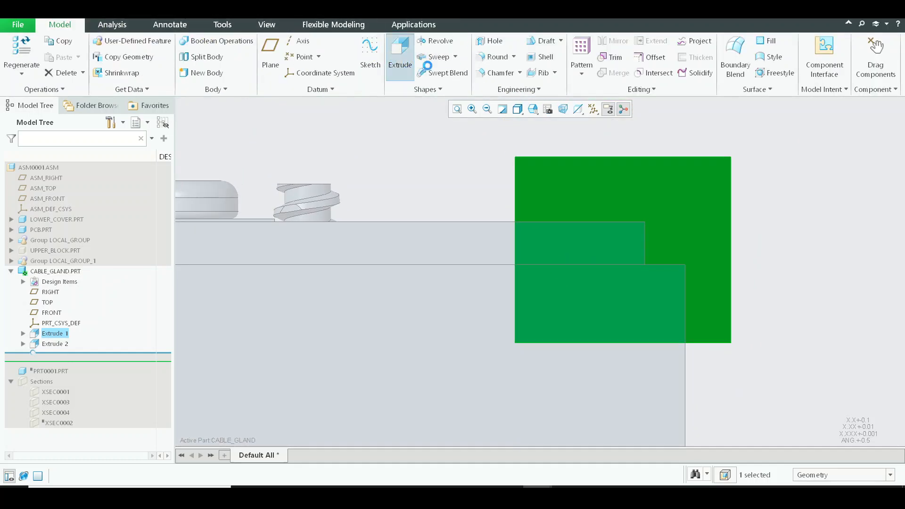
left_click(400, 57)
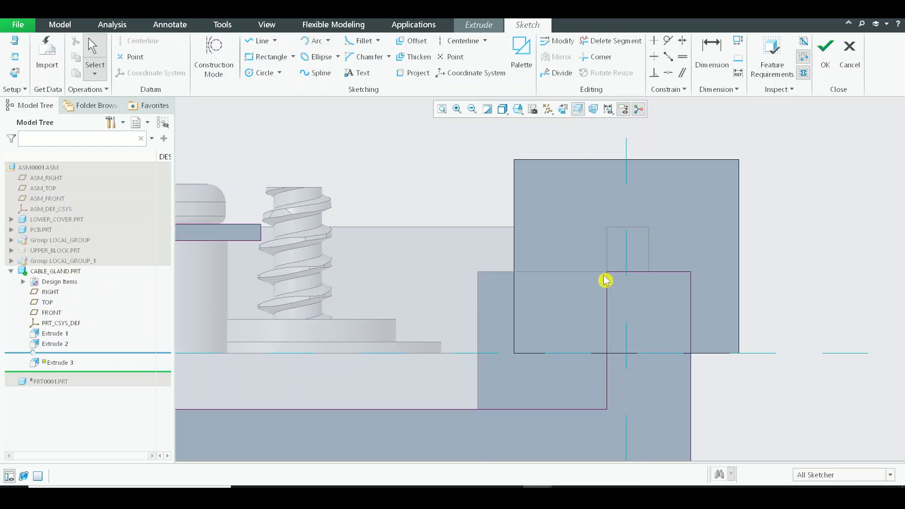
mouse_move(588, 270)
middle_mouse_down("shift")
mouse_move(589, 197)
mouse_move(599, 220)
middle_mouse_up("shift")
scroll(590, 198, "up", 3)
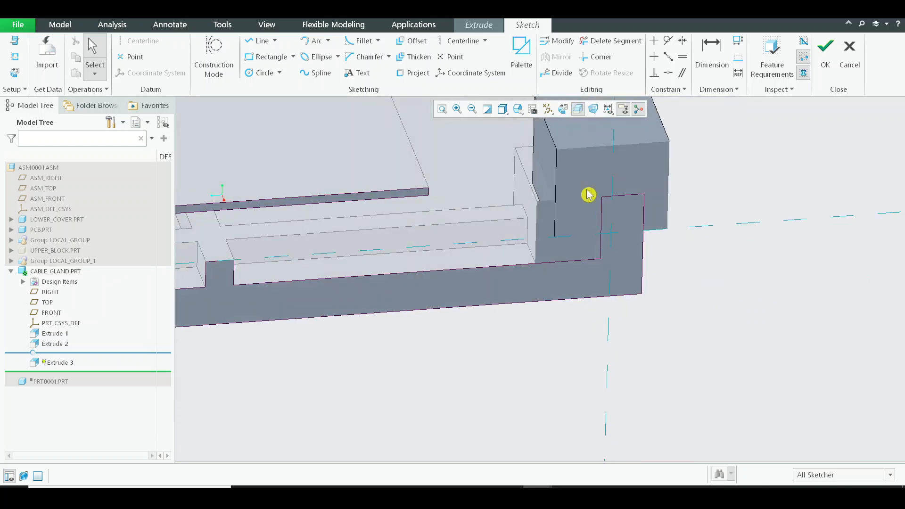
left_click(568, 110)
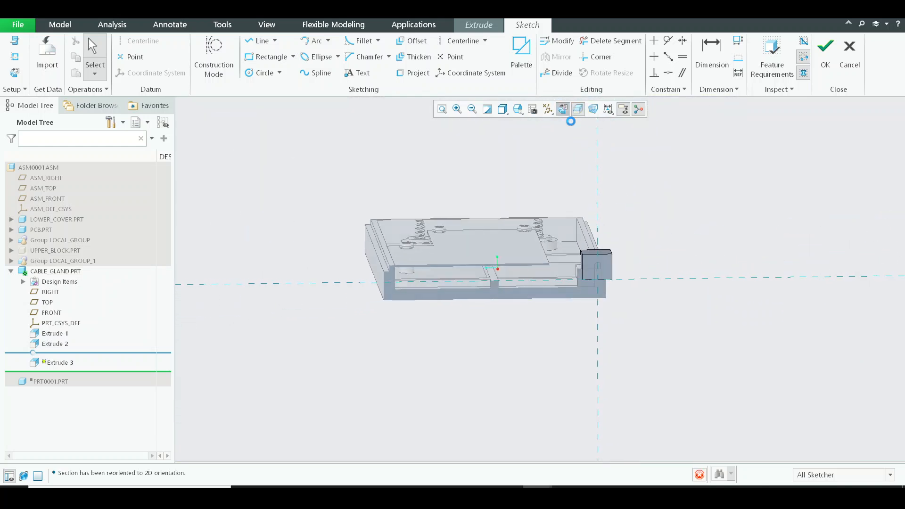
left_click(568, 272)
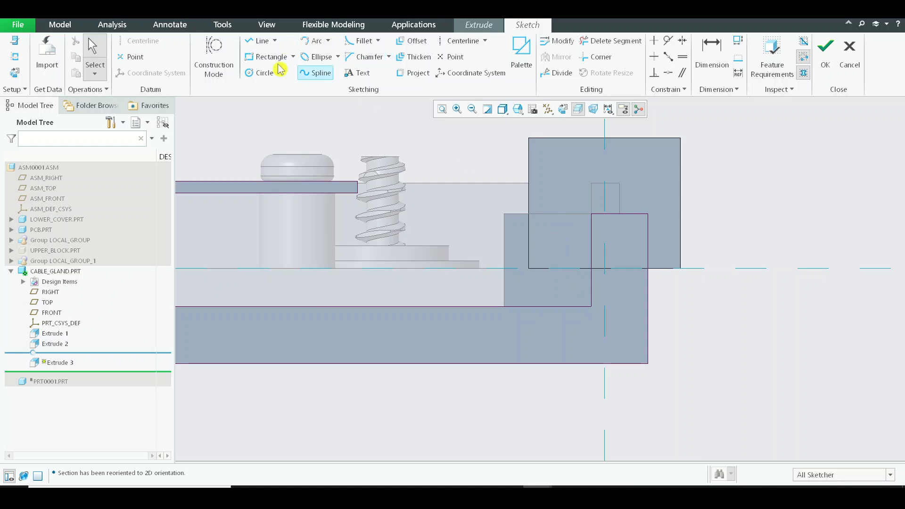
Sketch a rectangle about 0.16 by 0.25 in from the lower cover wall's corner to its floor, aligning one side with the block's inner edge.
left_click(266, 57)
left_click(591, 215)
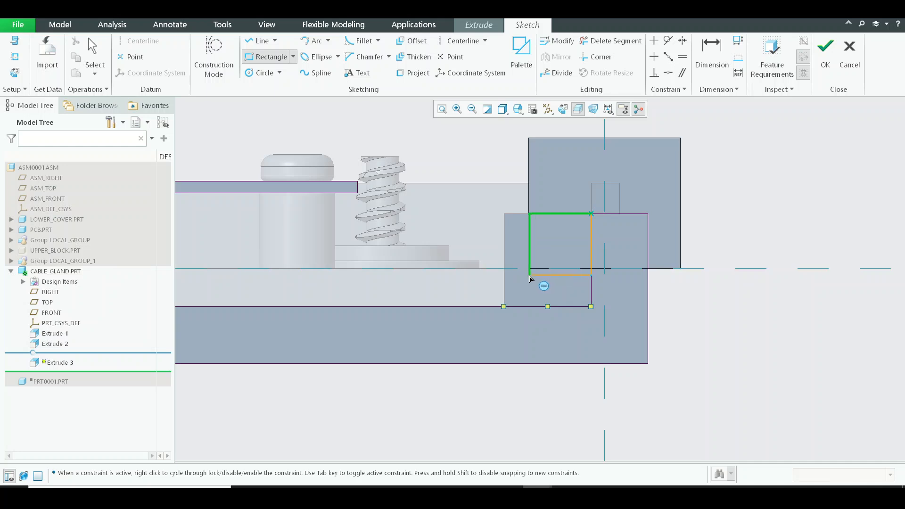
left_click(536, 310)
left_click(669, 72)
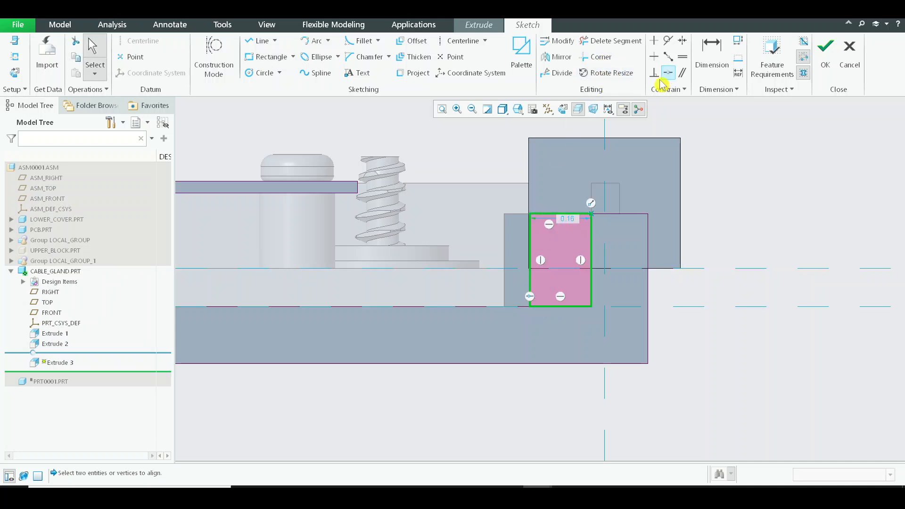
scroll(528, 203, "down", 5)
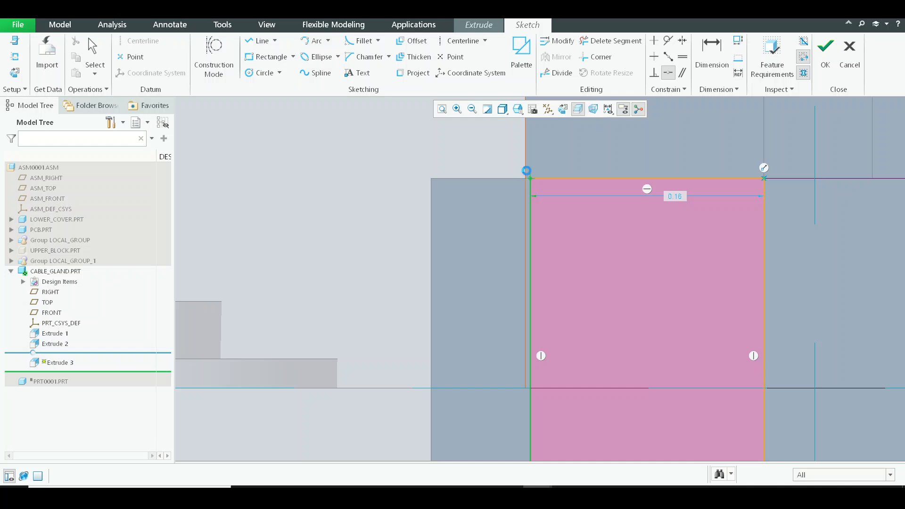
left_click(527, 171)
scroll(511, 202, "up", 3)
Delete the EXTRUDE_13 vertex and SHELL_1 surface references to LOWER_COVER from the sketch.
left_click(19, 57)
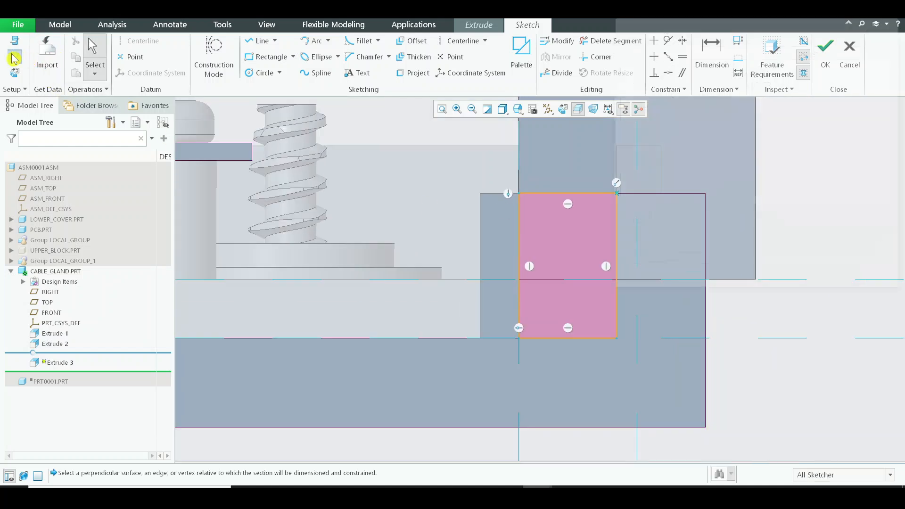
left_click(770, 90)
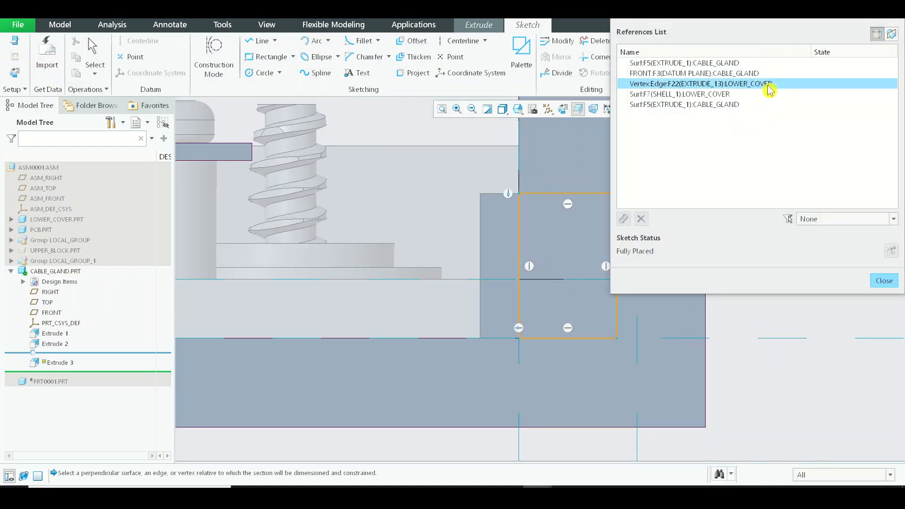
left_click(725, 94, "ctrl")
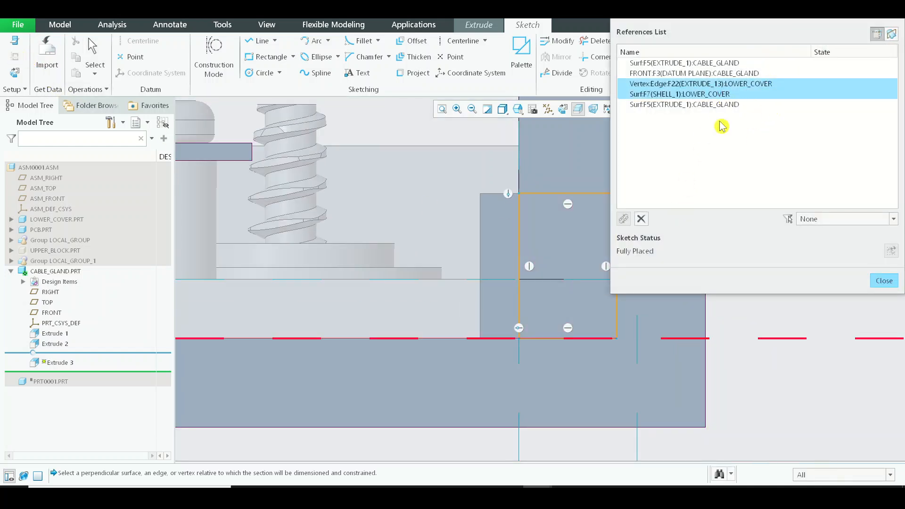
left_click(642, 219)
left_click(885, 282)
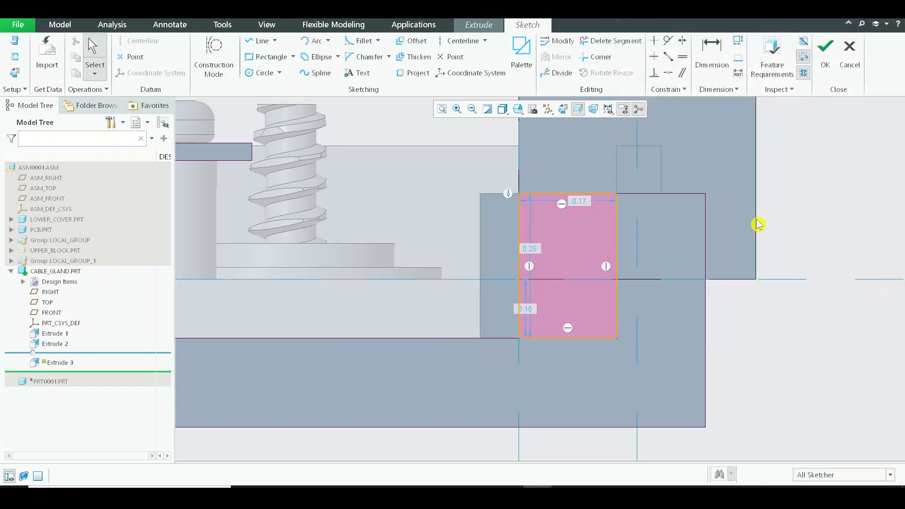
Make all of the rectangle's weak dimensions strong and finish the sketch.
key("ctrl+alt+a")
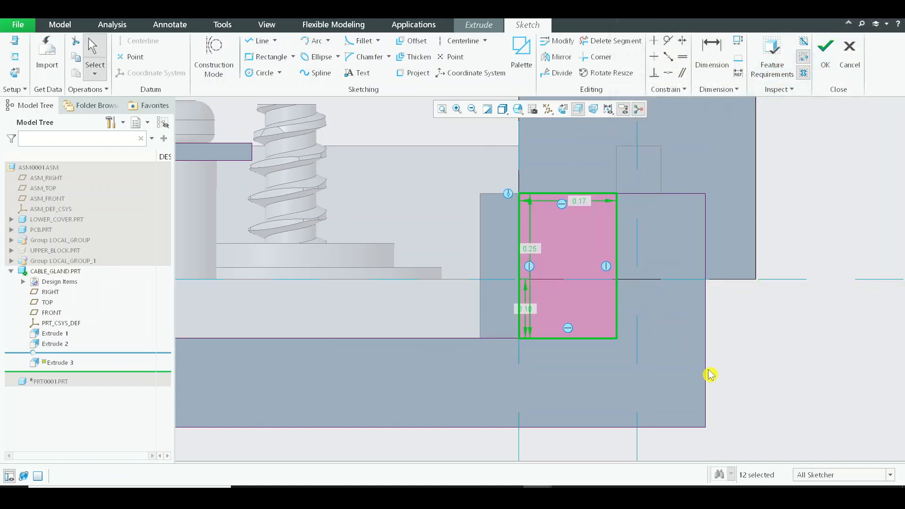
key("ctrl+t")
scroll(643, 162, "up", 3)
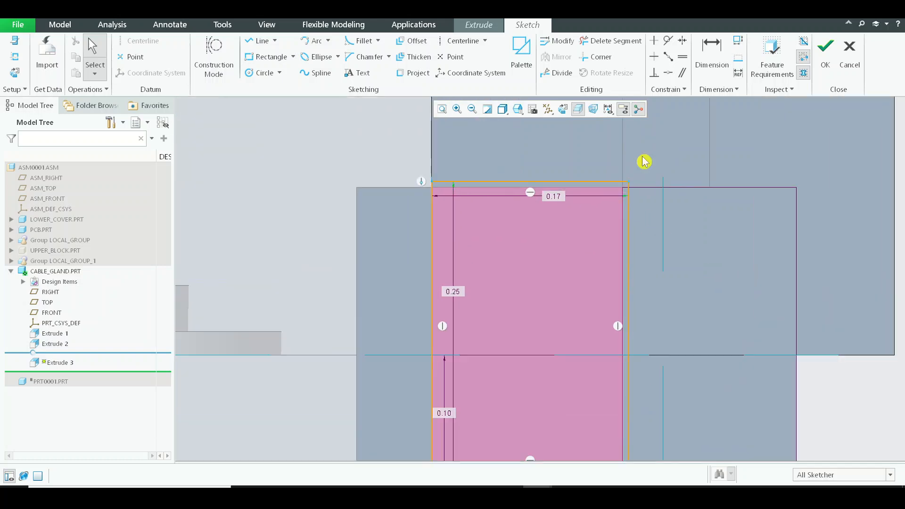
left_click(826, 54)
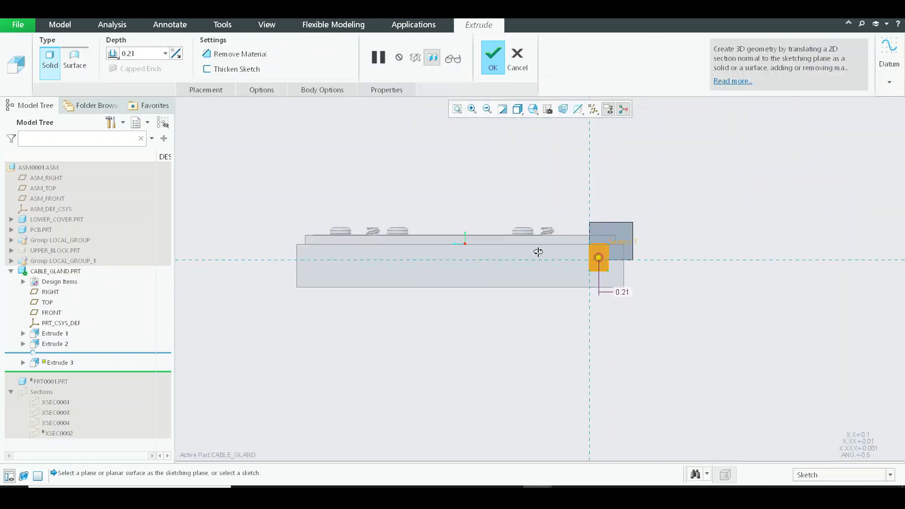
Extrude the rectangle outward from the block's end face as a thin solid tab, trying a depth of 0.010 in along the way.
scroll(573, 247, "up", 3)
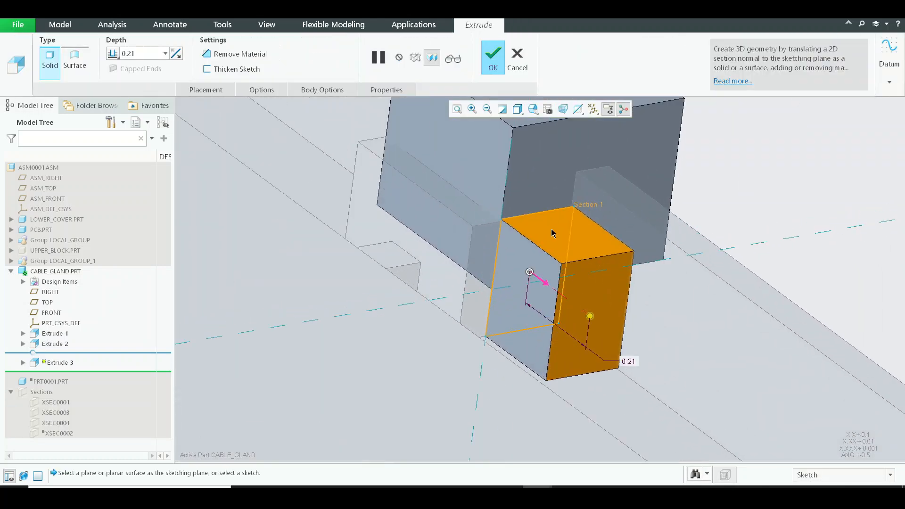
middle_click_drag(532, 214, 535, 272, "shift")
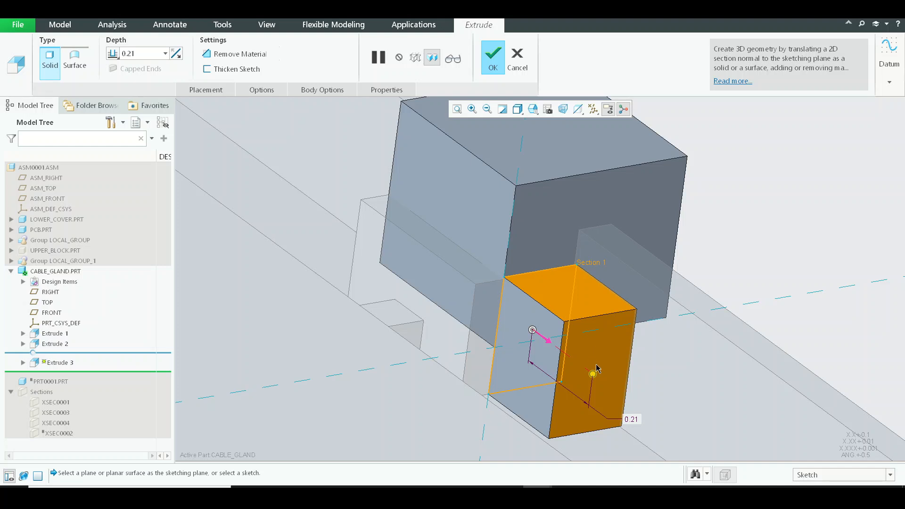
left_click_drag(594, 377, 560, 348)
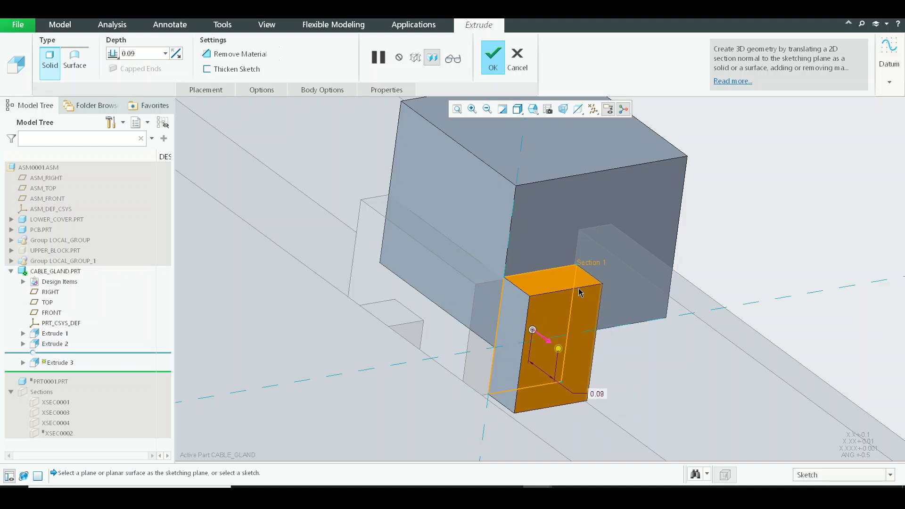
type("0")
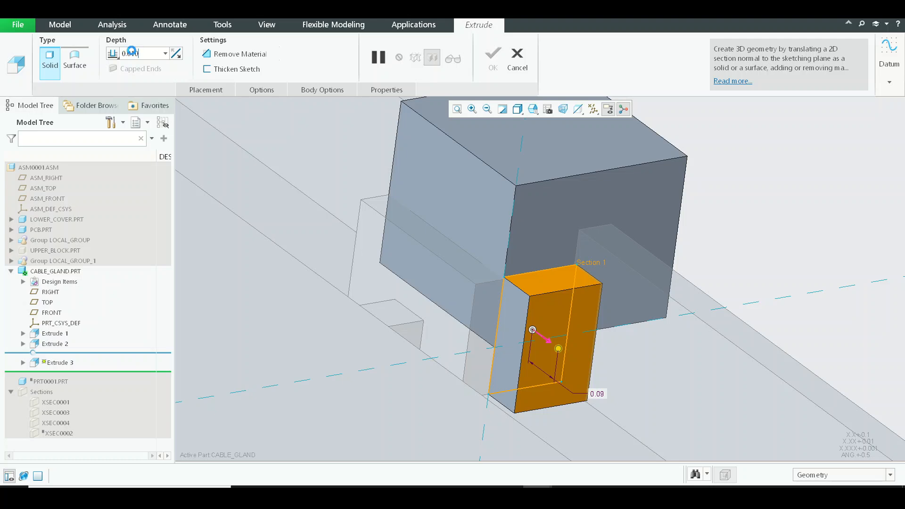
type(".010")
key("Return")
type("0.0")
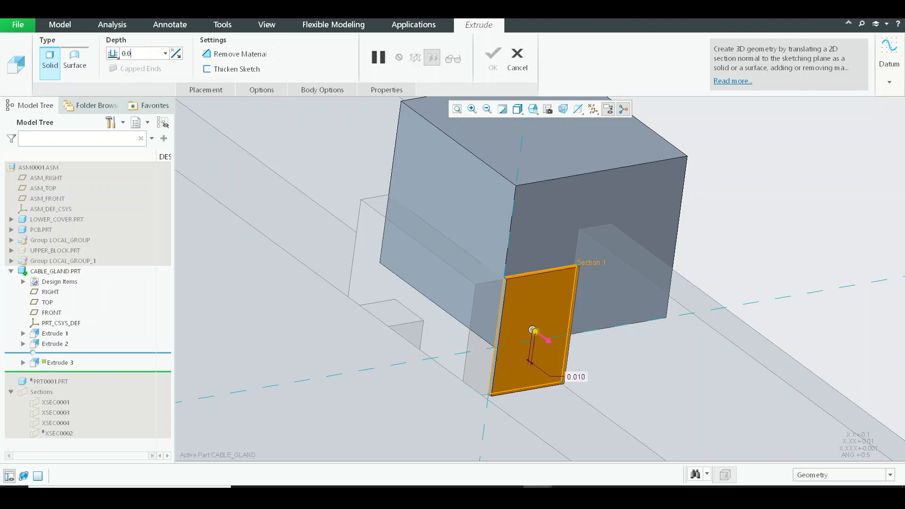
key("Return")
scroll(698, 279, "up", 4)
middle_click(697, 278)
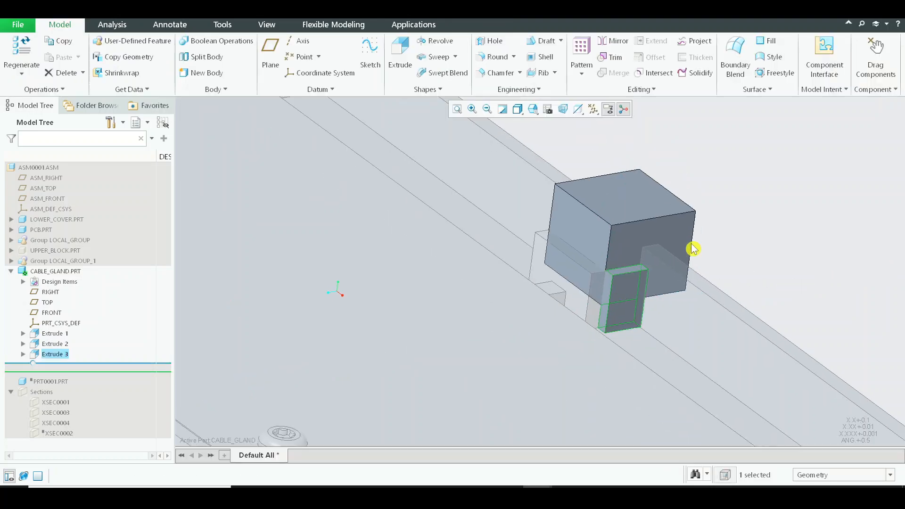
Activate the top-level assembly ASM0001 to leave editing of the cable gland part.
middle_click_drag(693, 249, 642, 260, "shift")
scroll(537, 255, "up", 3)
middle_click_drag(643, 260, 594, 243)
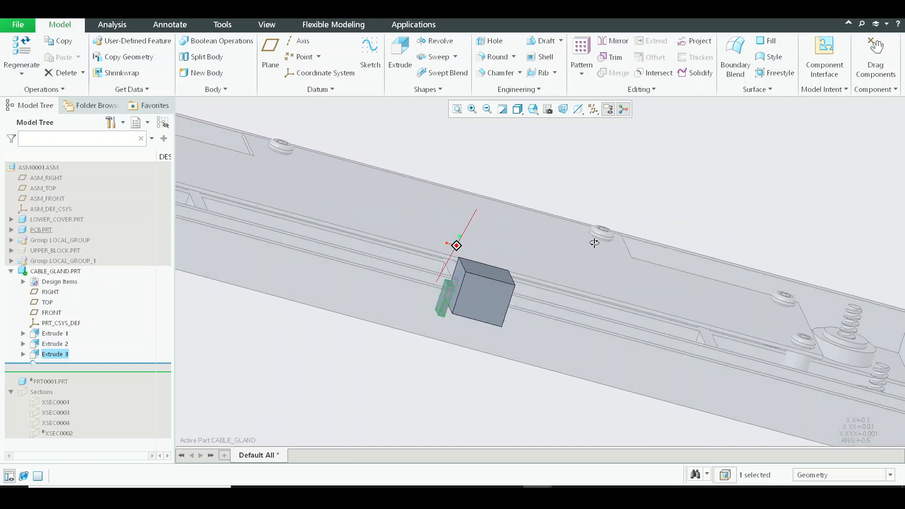
left_click(47, 168)
left_click(57, 121)
scroll(380, 224, "up", 4)
left_click(417, 197)
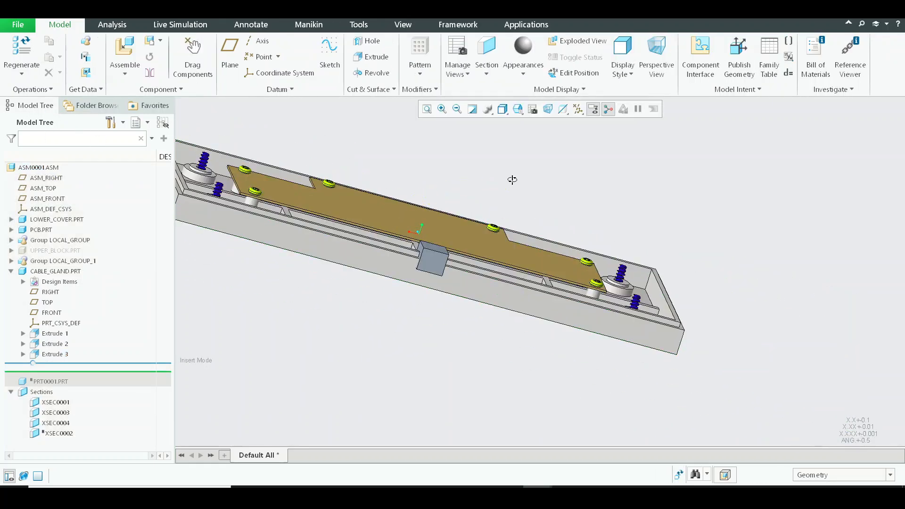
Examine how the new tab sits against the lower cover's inner and outer walls.
middle_click_drag(513, 180, 418, 235)
scroll(473, 216, "down", 8)
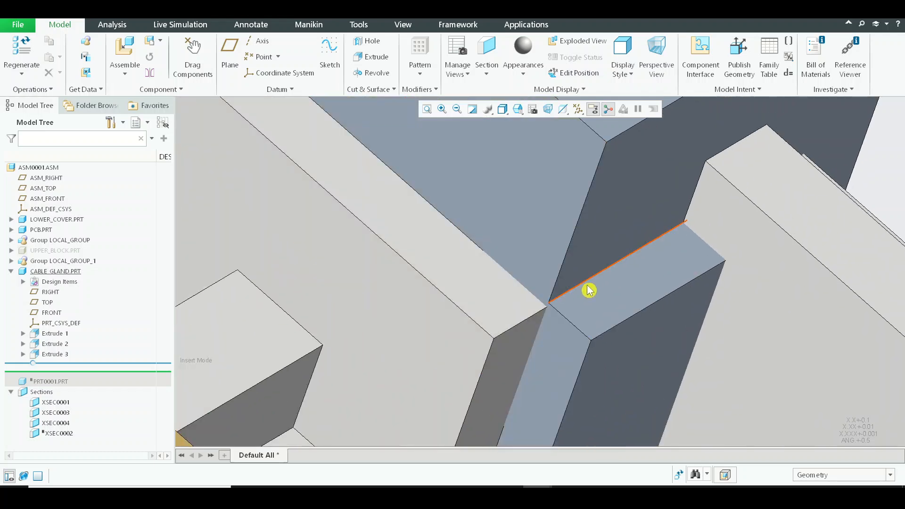
left_click(619, 297)
scroll(608, 199, "up", 1)
middle_click_drag(608, 199, 564, 229, "shift")
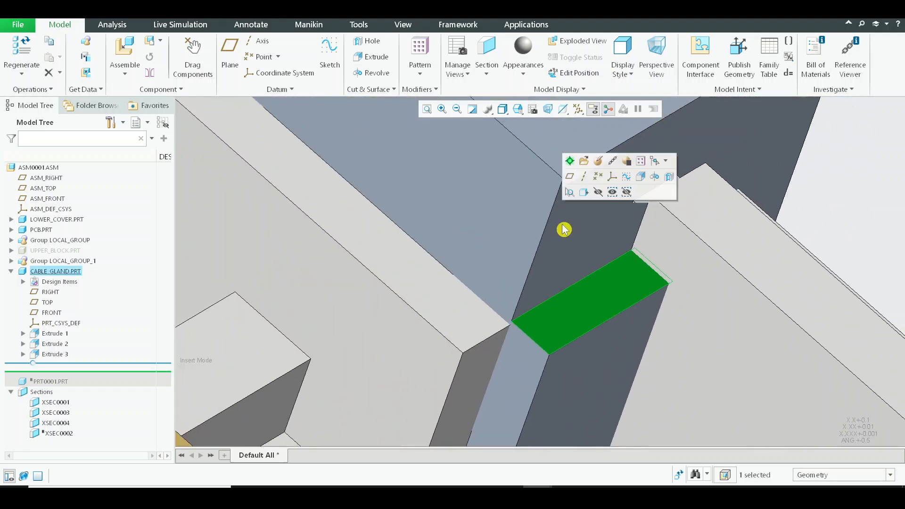
scroll(564, 230, "up", 1)
scroll(575, 289, "up", 5)
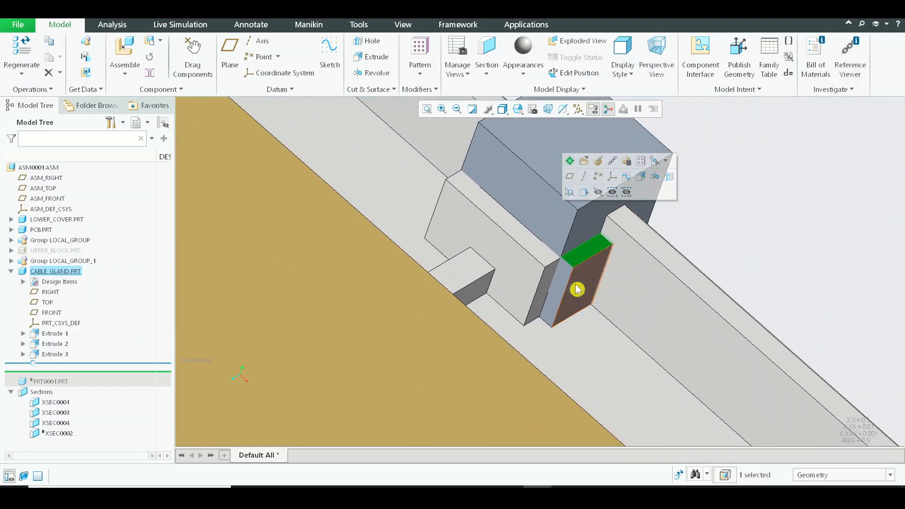
Roll the cable gland's insert position back above Extrude 3 and examine the block's overlap with the lower cover's walls.
left_click_drag(58, 343, 59, 349)
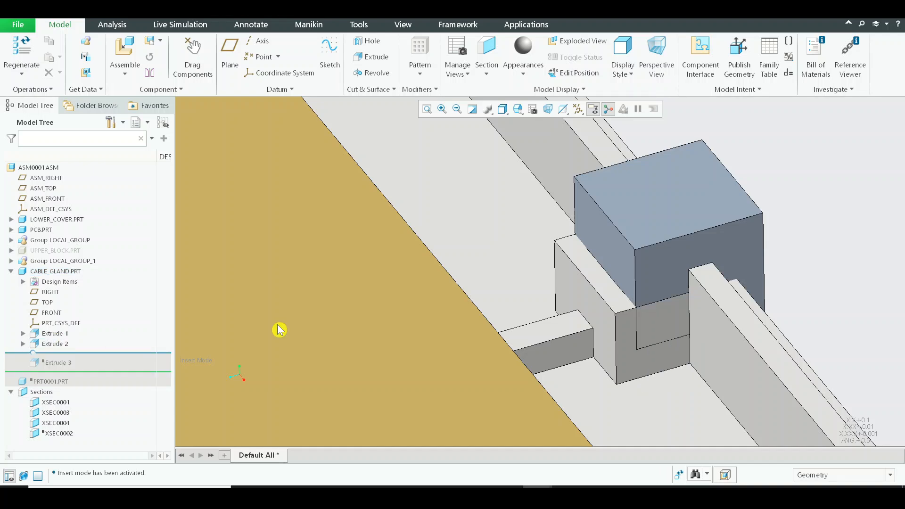
scroll(663, 324, "down", 5)
middle_click_drag(641, 312, 582, 269, "shift")
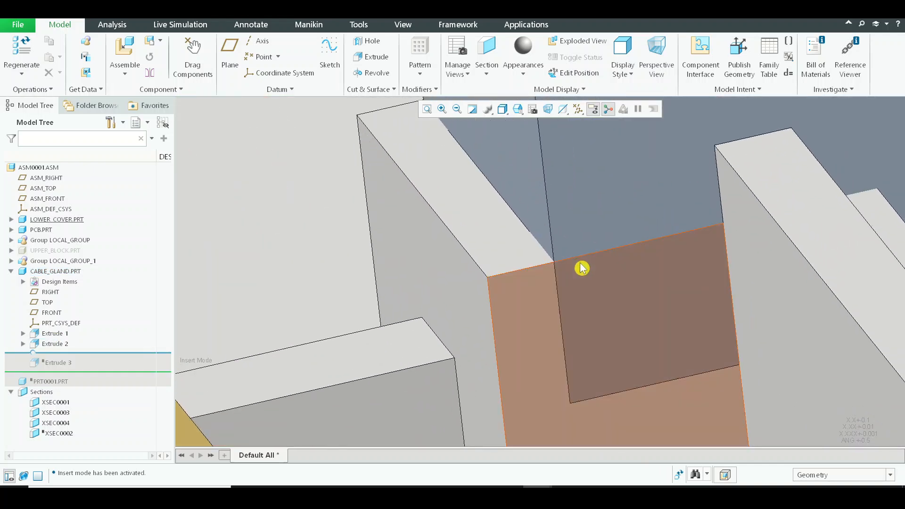
scroll(585, 253, "up", 3)
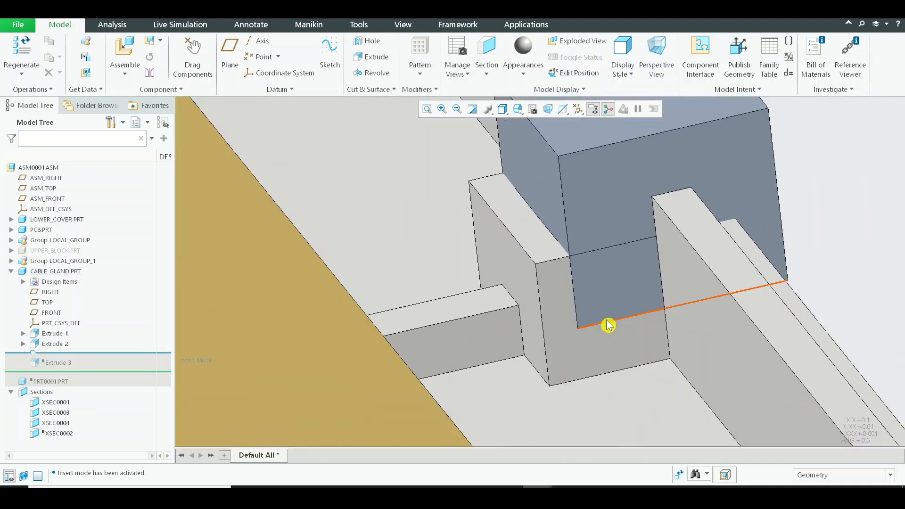
mouse_move(606, 323)
middle_mouse_down()
mouse_move(624, 318)
mouse_move(631, 301)
middle_mouse_up()
scroll(630, 301, "down", 6)
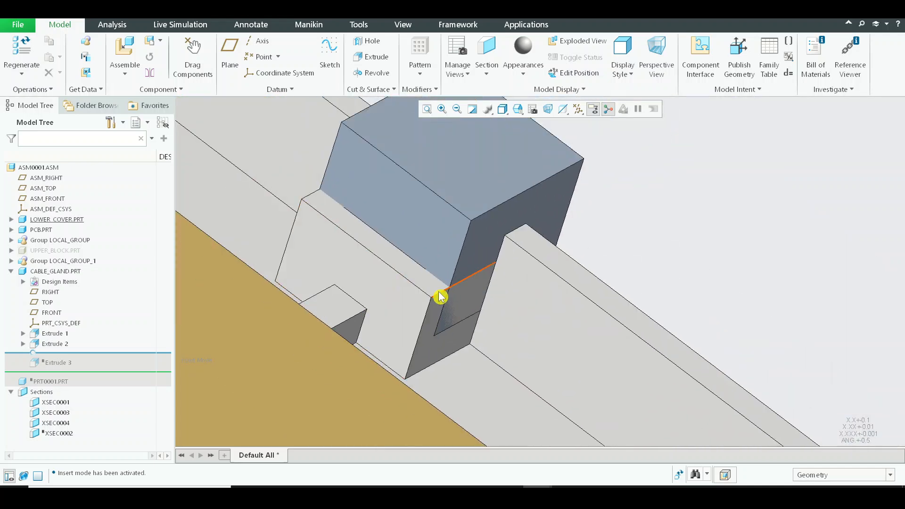
left_click(404, 303)
left_click(747, 236)
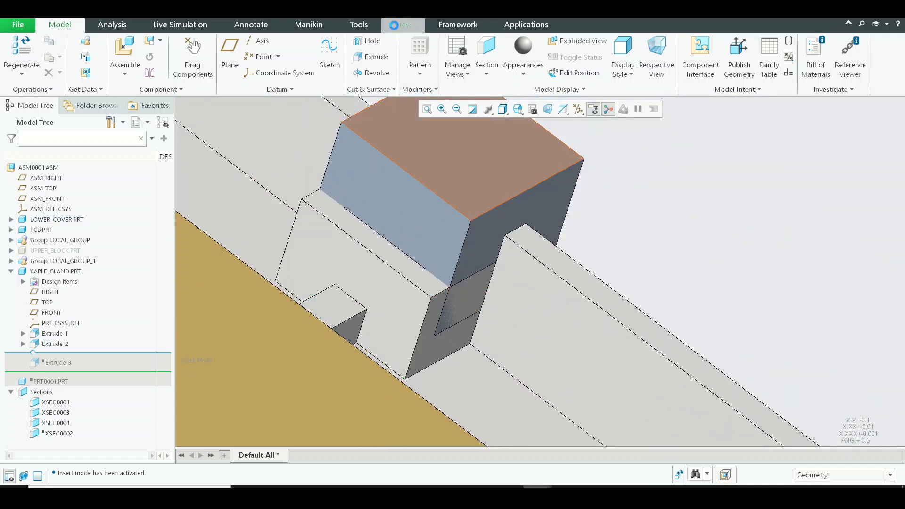
Start a planar section on the lower cover's EXTRUDE_12 face and shift its offset through the block to examine the overlap.
left_click(399, 24)
left_click(454, 50)
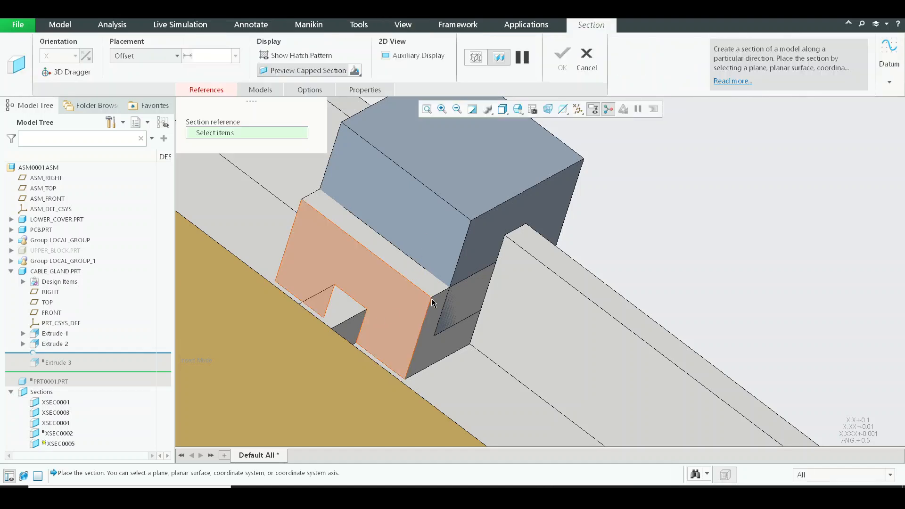
left_click(430, 300)
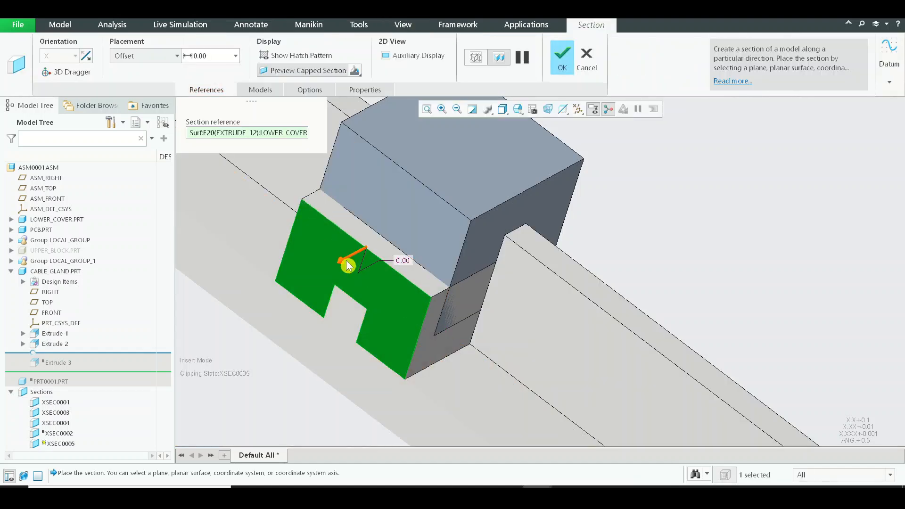
left_click_drag(348, 265, 414, 249)
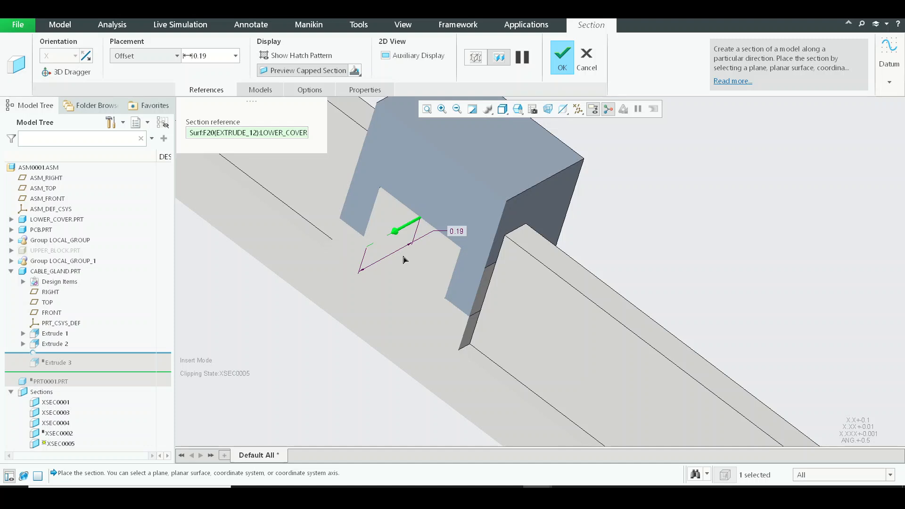
left_click_drag(364, 269, 397, 284)
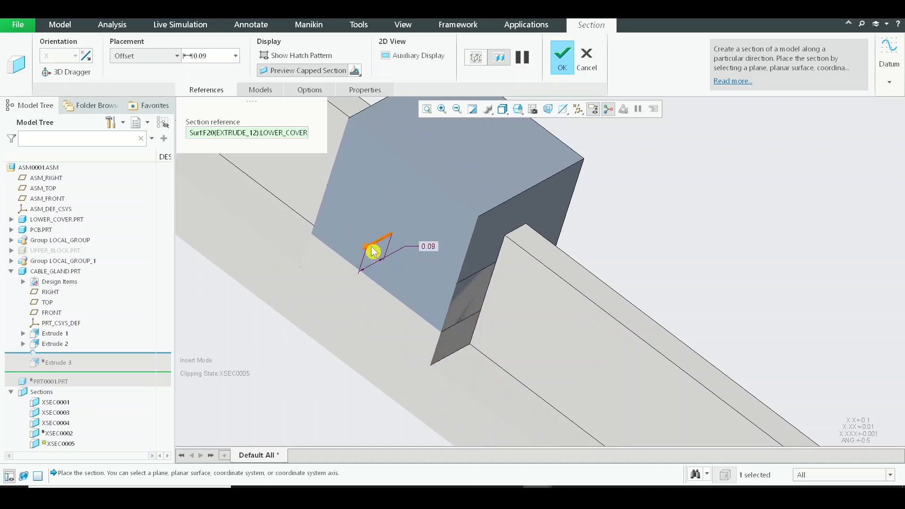
left_click_drag(373, 251, 309, 304)
scroll(477, 279, "up", 4)
middle_click_drag(476, 279, 438, 200)
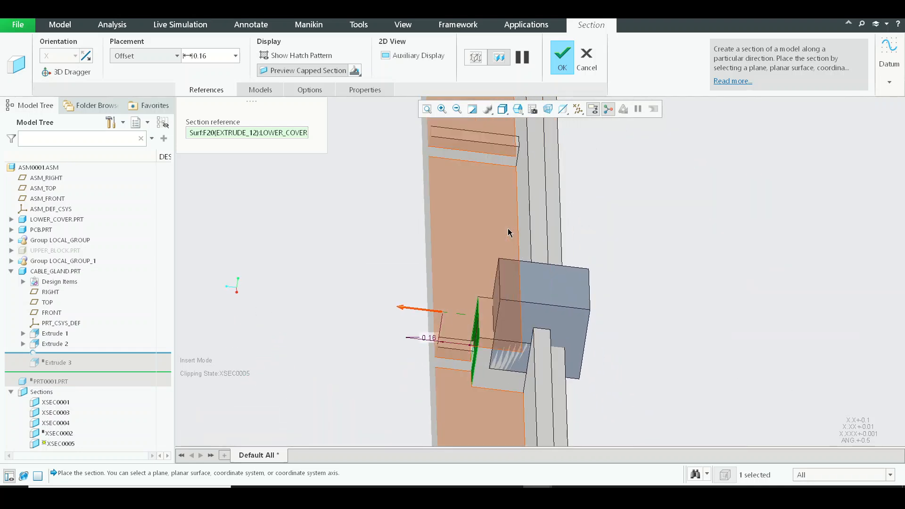